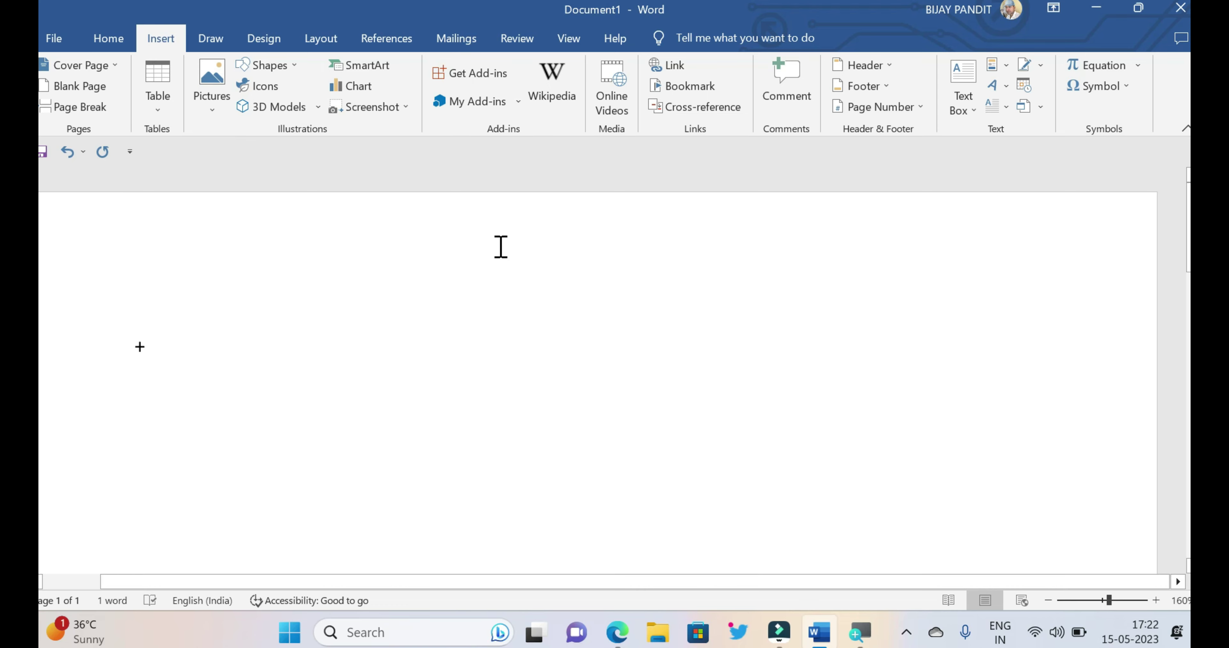
Zoom out and delete the stray '+' character from Document1
ctrl+scroll(503, 274, down, 2)
ctrl+scroll(453, 298, down, 3)
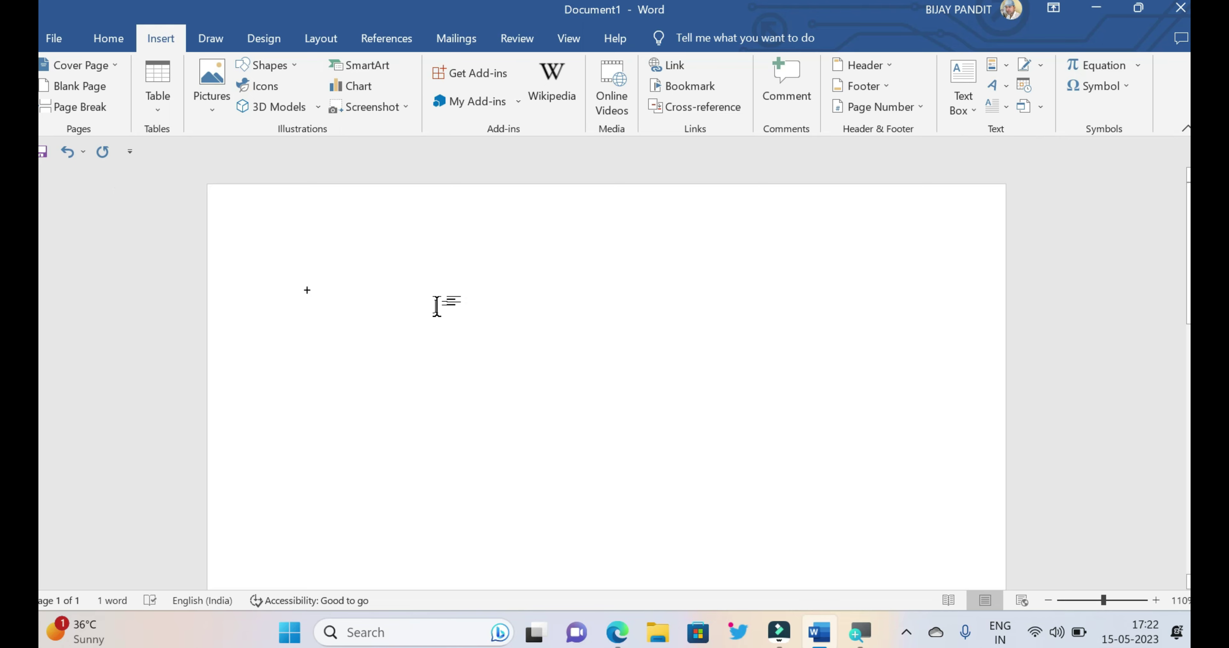
key(BackSpace)
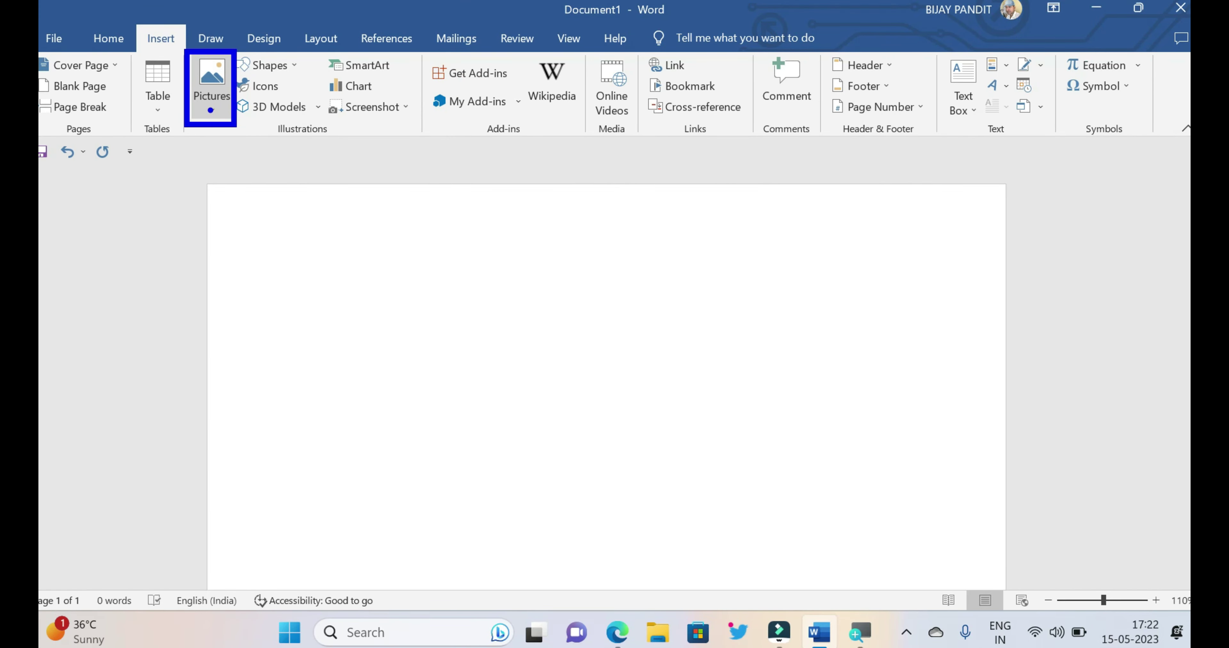
Open the Insert Picture dialog through Pictures > This Device
click(213, 103)
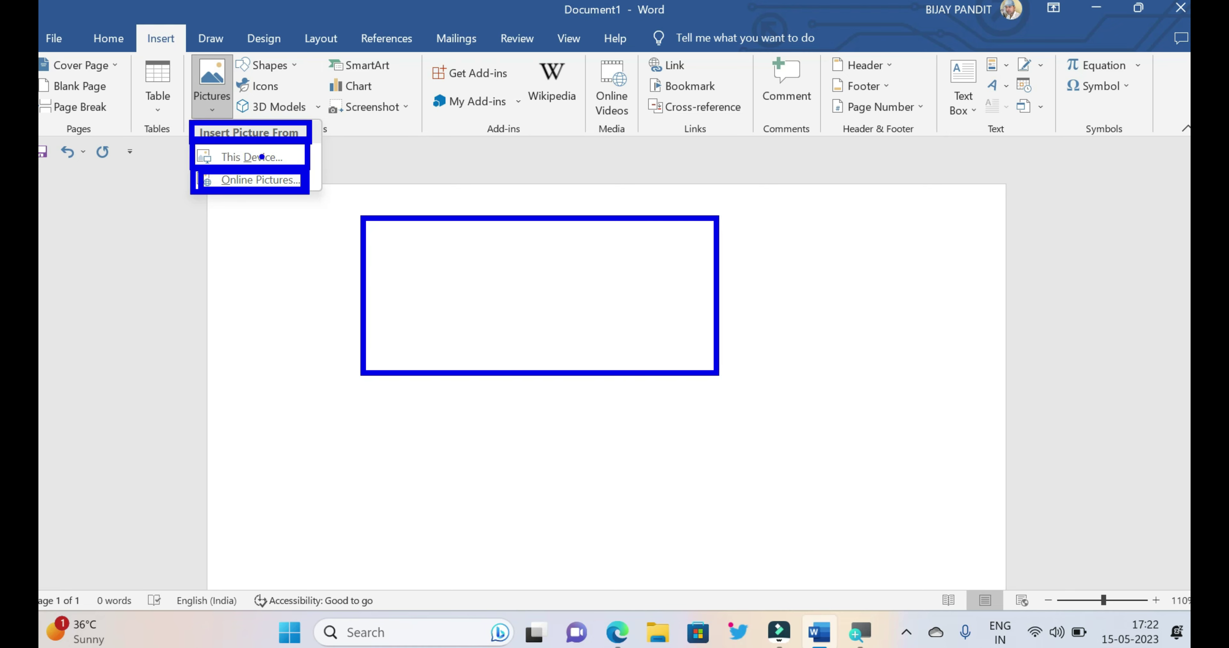
click(212, 110)
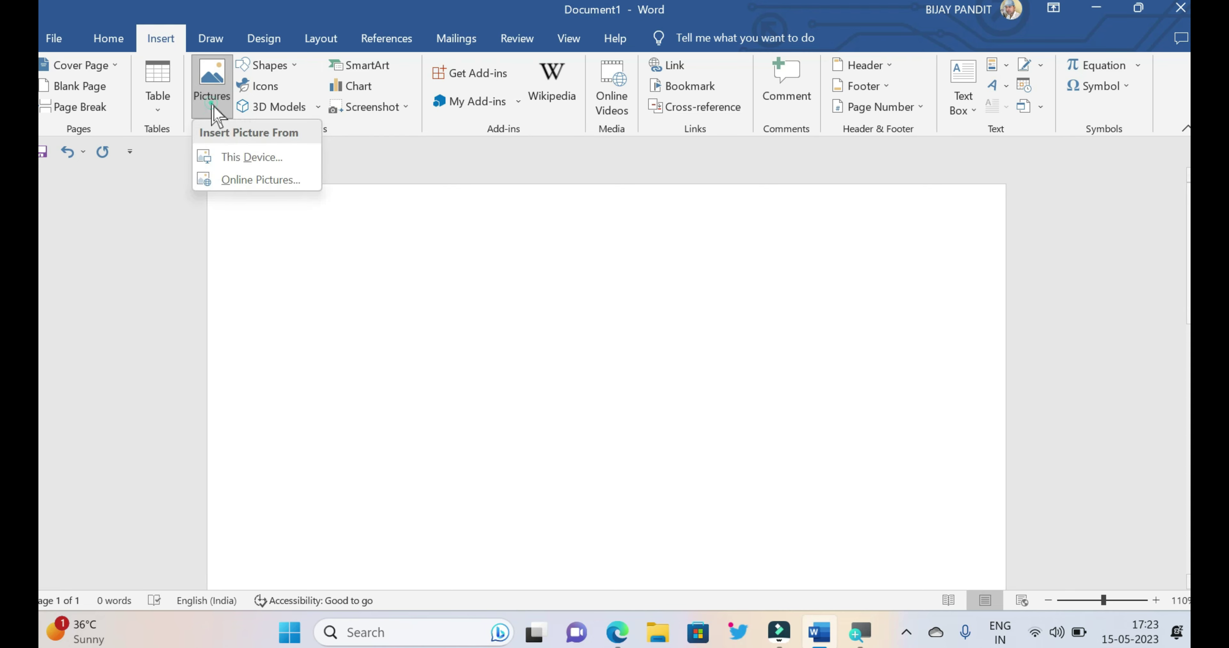
click(244, 157)
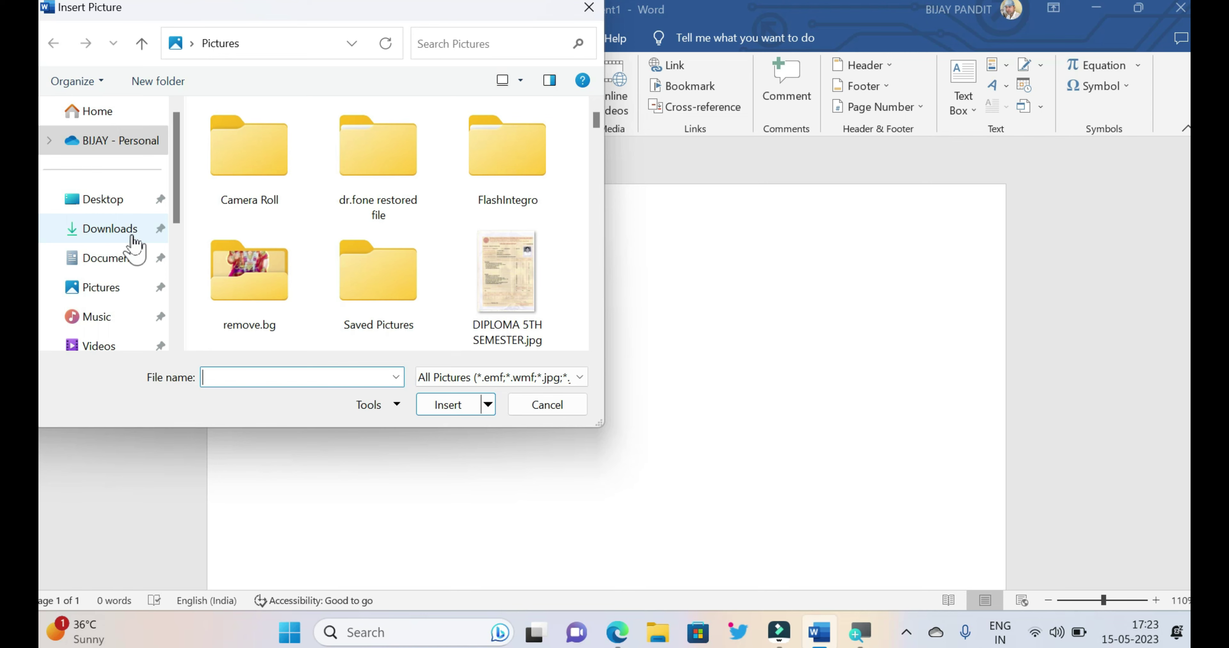
Insert 20230313_123724-removebg-preview.png from the Downloads folder onto the page
click(134, 237)
scroll(599, 342, down, 10)
scroll(599, 342, down, 2)
scroll(599, 342, down, 3)
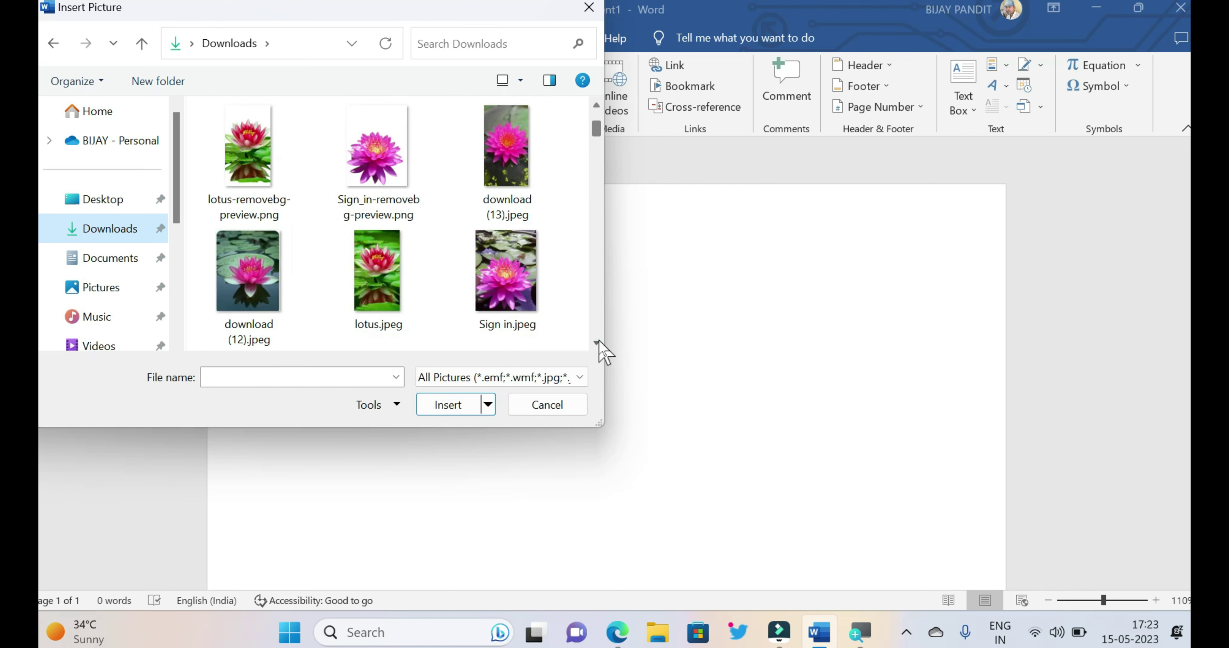
scroll(599, 342, down, 2)
scroll(599, 343, down, 3)
scroll(599, 342, down, 3)
scroll(598, 342, down, 3)
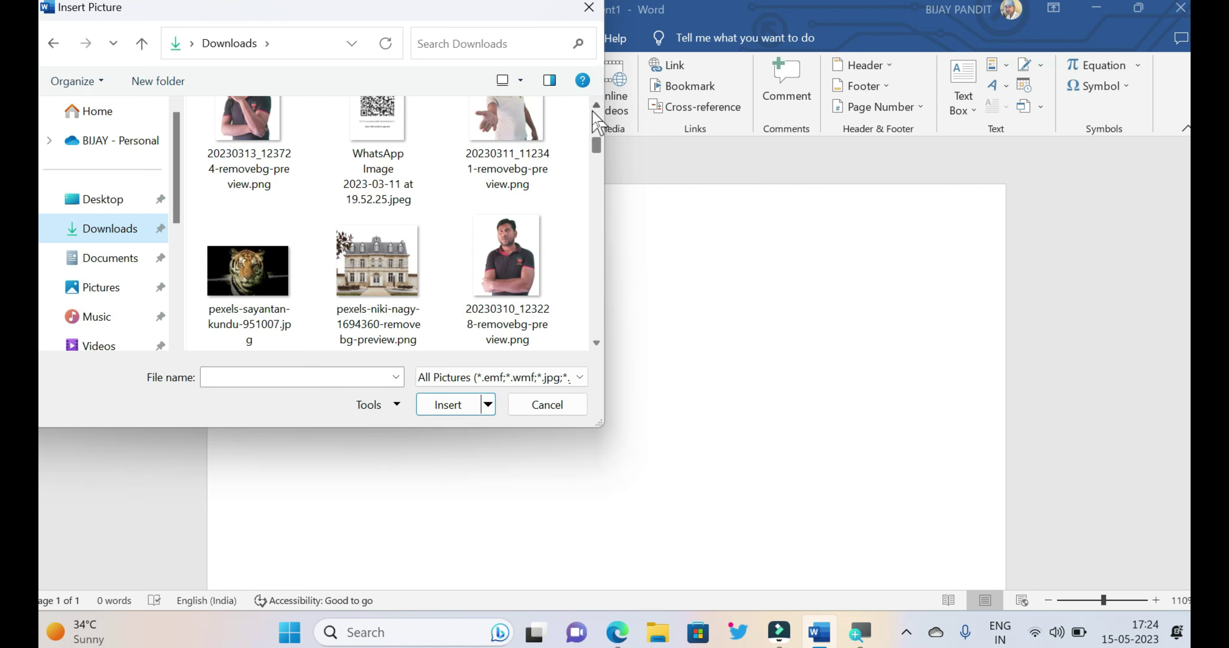
scroll(601, 109, up, 1)
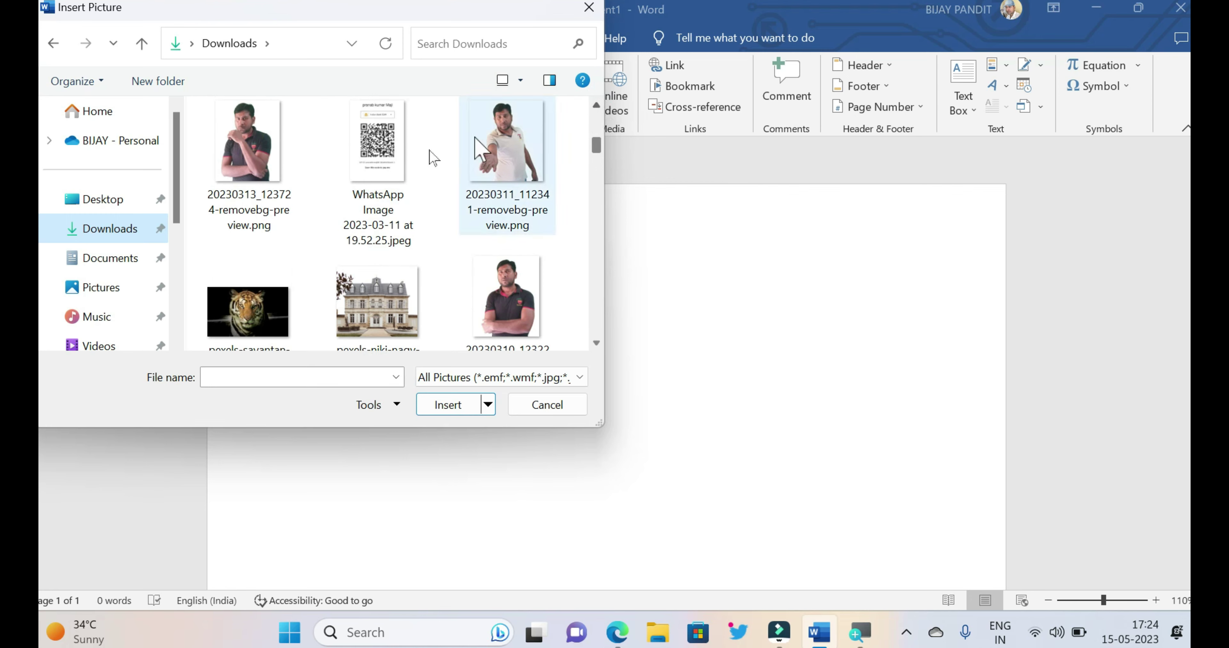
click(267, 163)
click(447, 405)
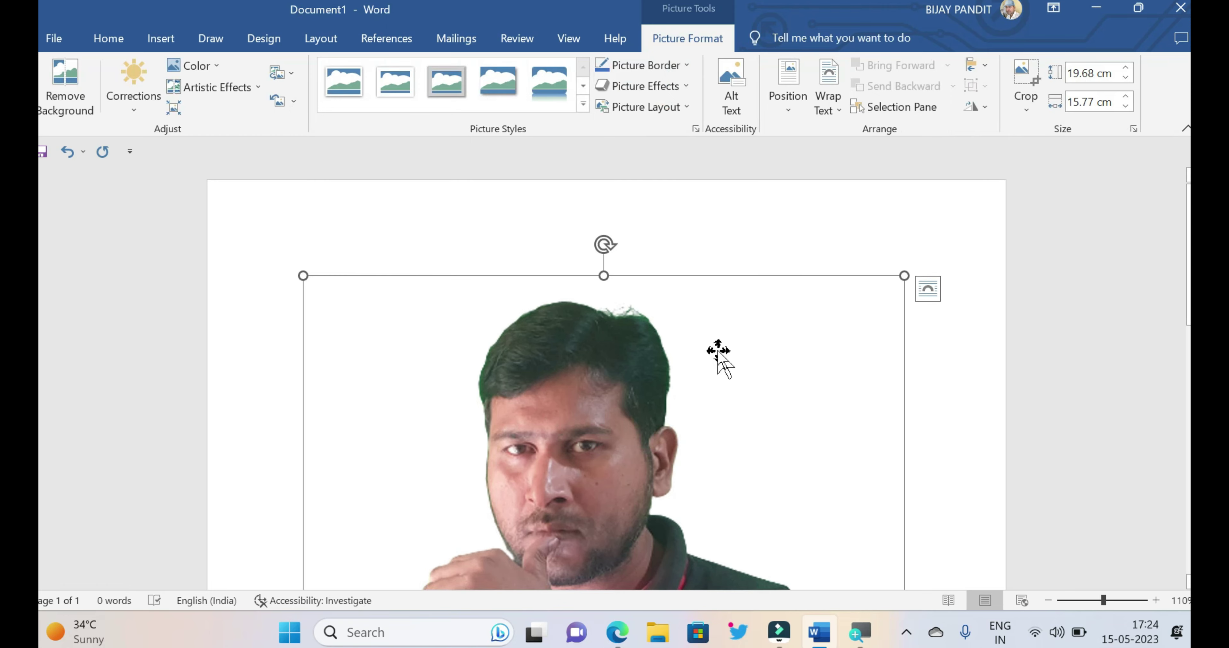
Shrink the photo from its corner to about 13.69 × 10.96 cm
scroll(718, 352, down, 3)
scroll(721, 355, down, 2)
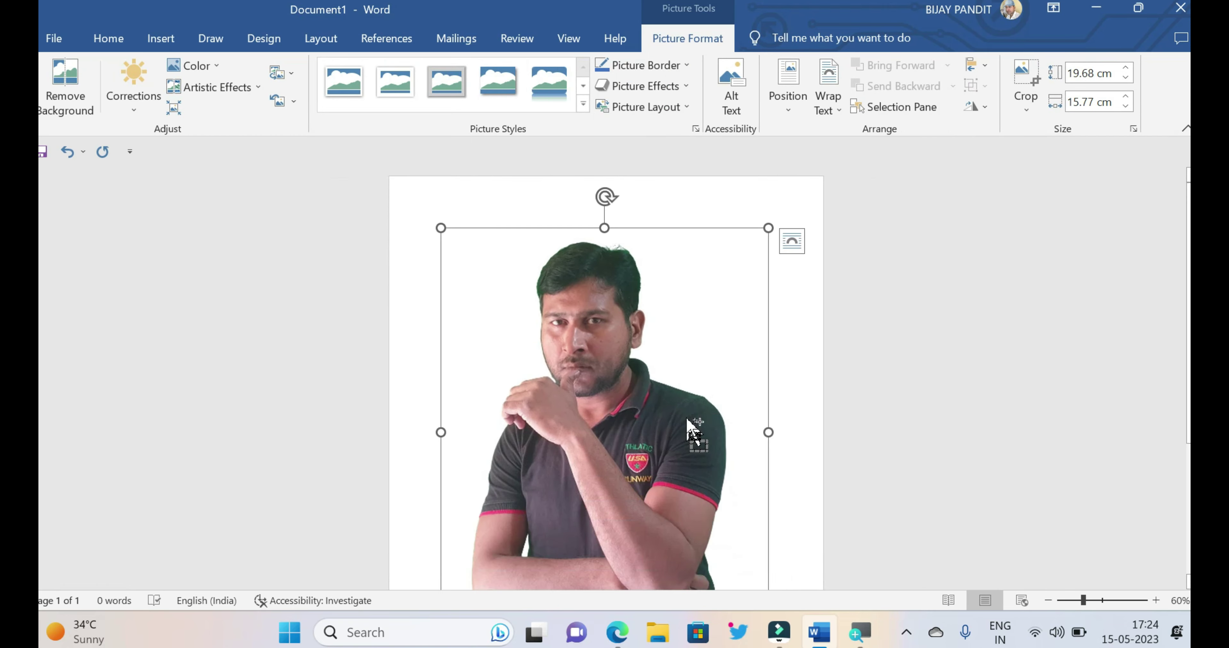
scroll(689, 427, down, 1)
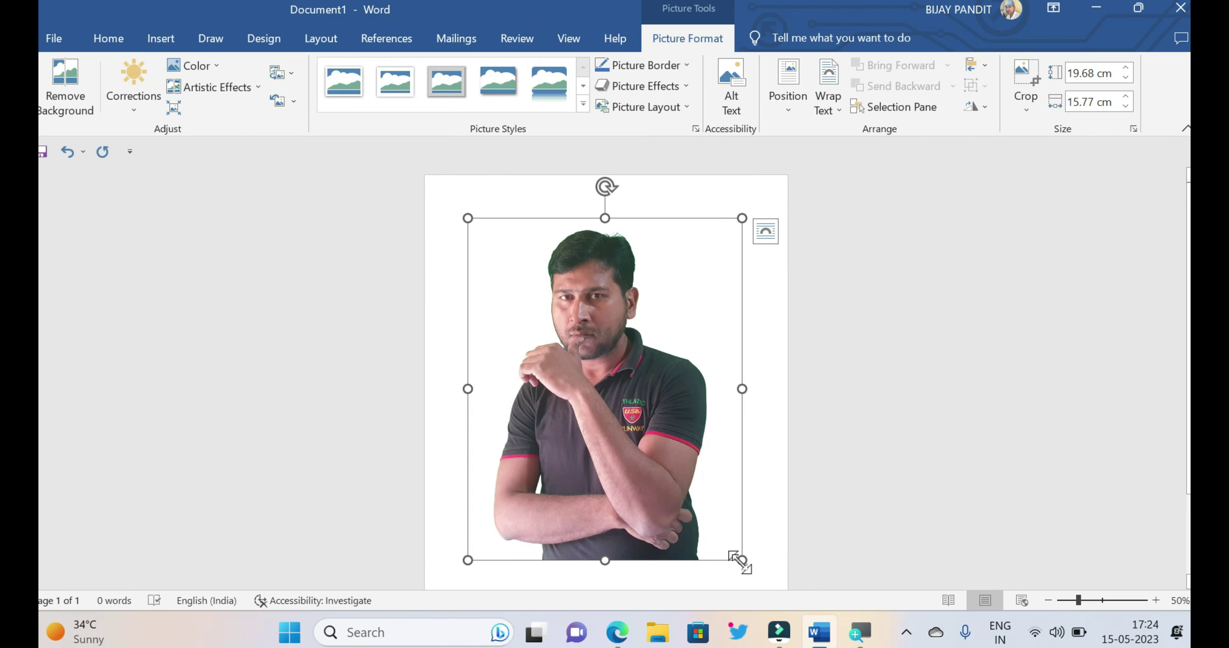
drag(739, 559, 658, 456)
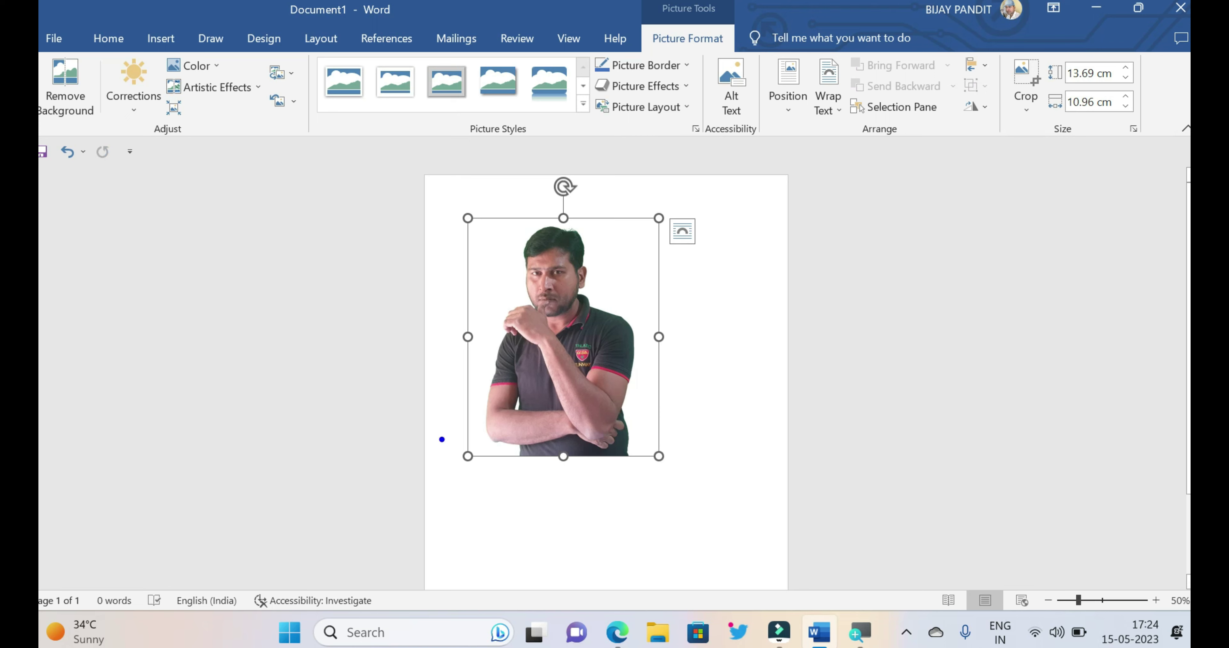
drag(439, 437, 687, 489)
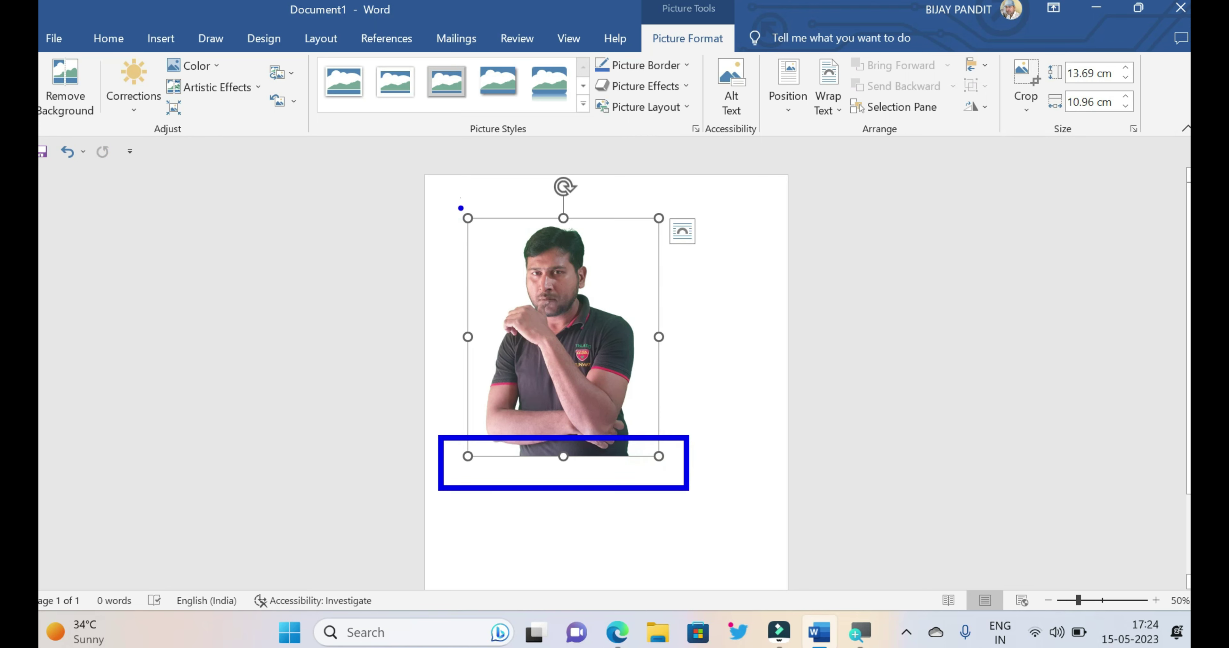
drag(456, 189, 505, 476)
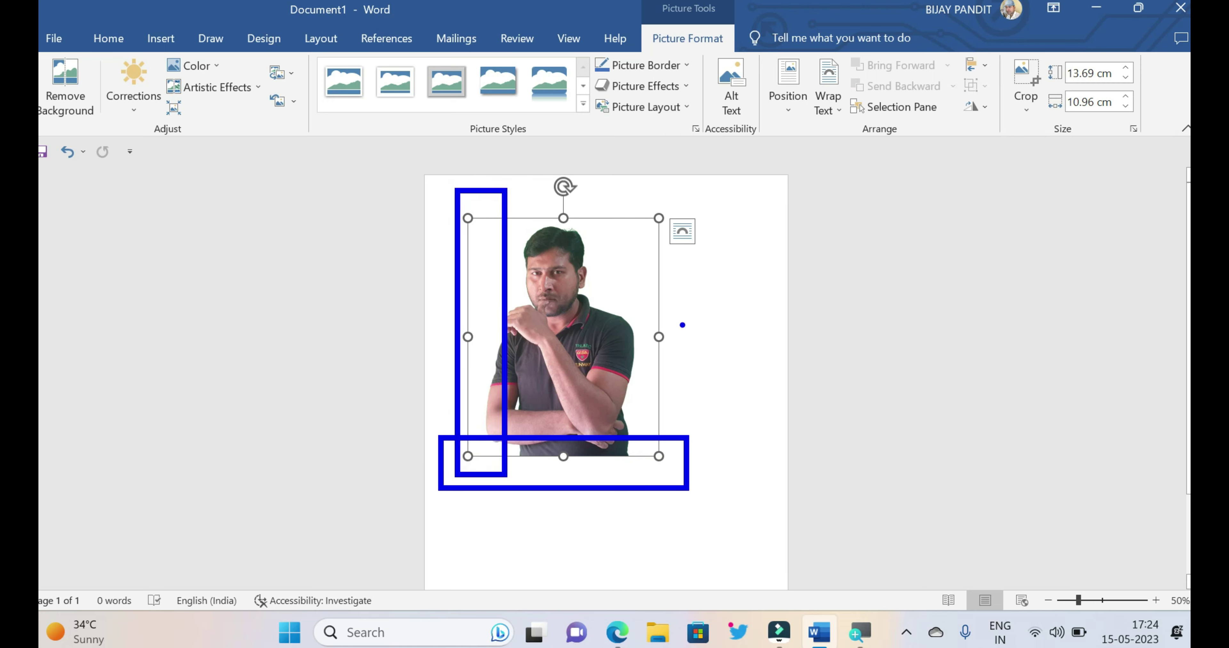
mouse_move(625, 196)
mouse_down()
mouse_move(688, 341)
mouse_move(700, 432)
mouse_up()
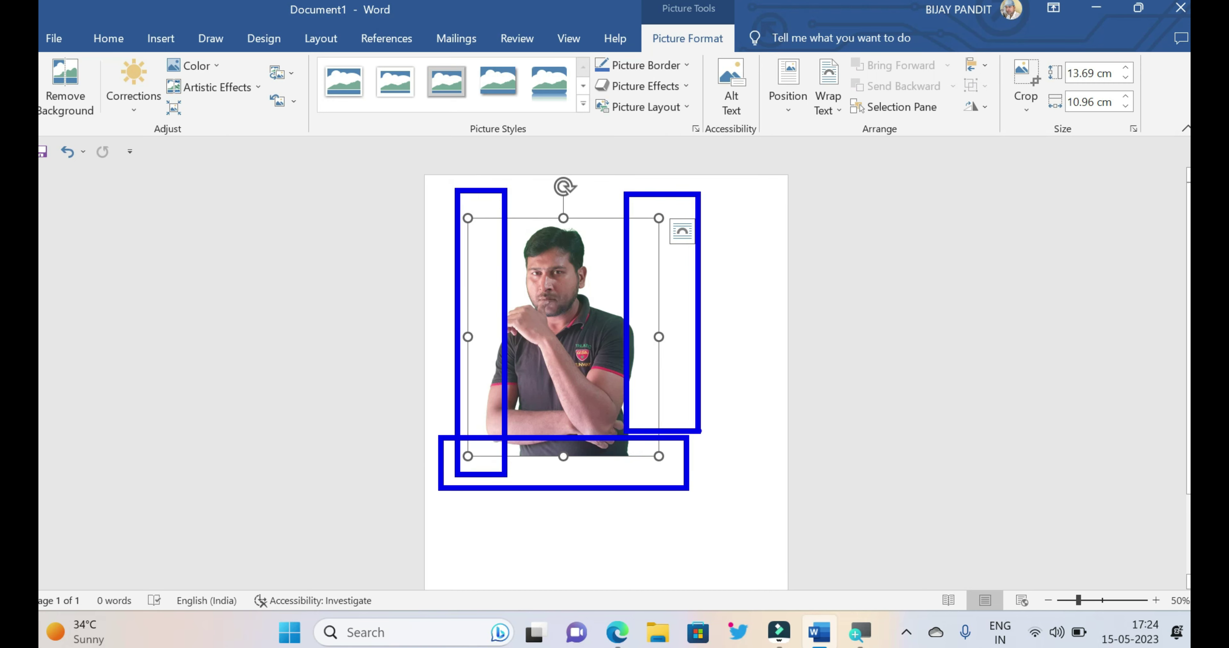
drag(536, 202, 582, 228)
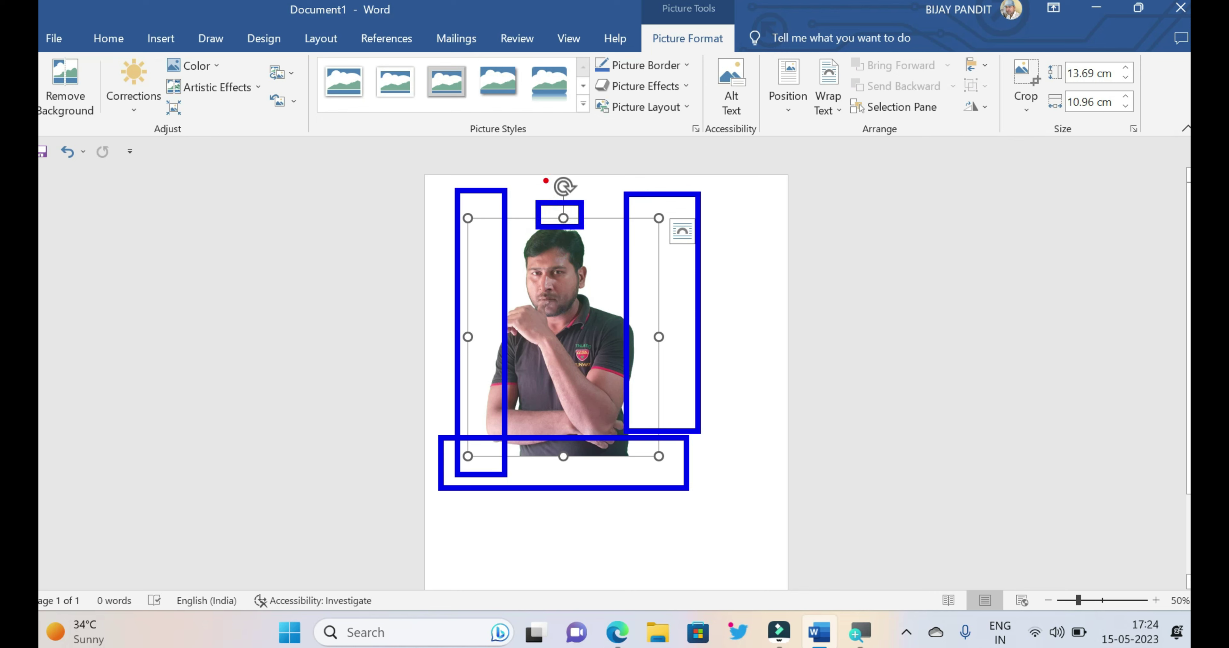
drag(535, 170, 592, 202)
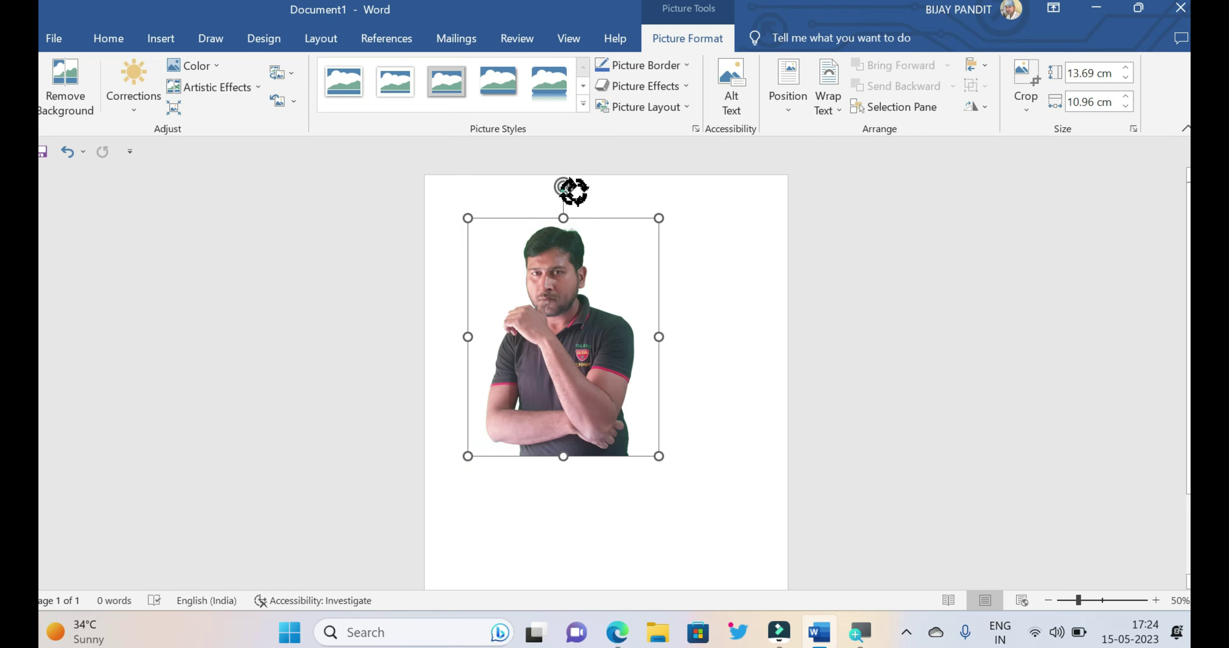
Rotate the photo about 25° clockwise, return it upright, and try shifting it right
mouse_move(563, 189)
mouse_down()
mouse_move(641, 239)
mouse_move(542, 219)
mouse_move(500, 237)
mouse_move(563, 212)
mouse_up()
drag(561, 362, 706, 408)
drag(561, 352, 737, 410)
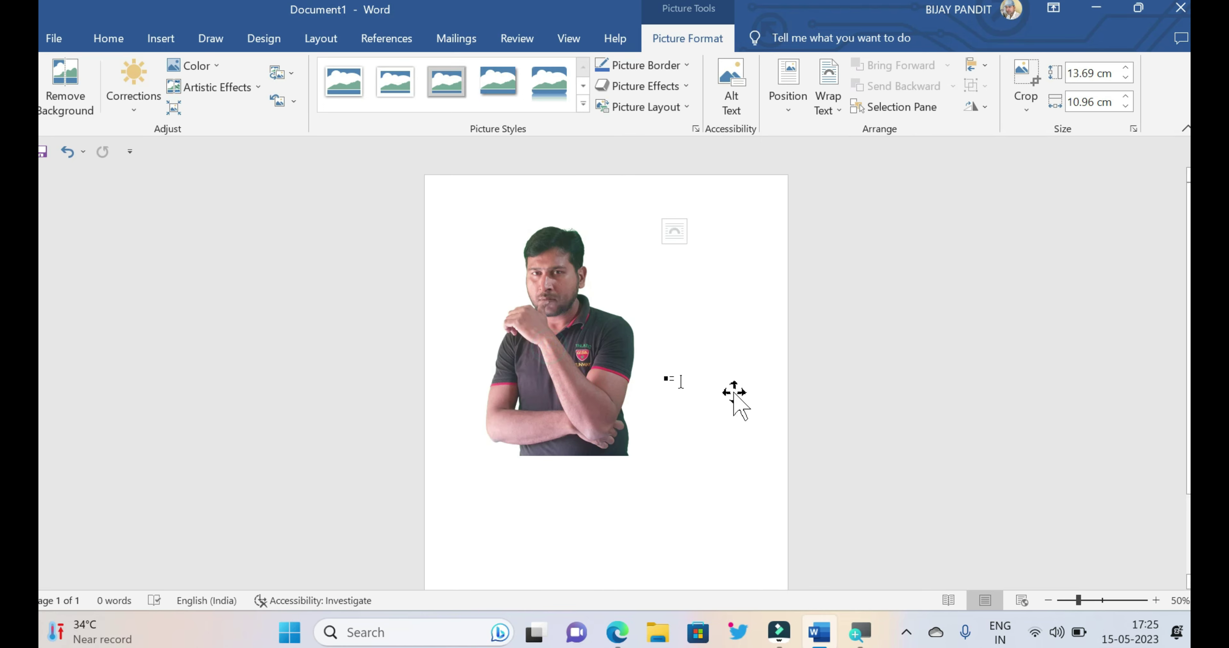
click(561, 353)
drag(561, 352, 757, 397)
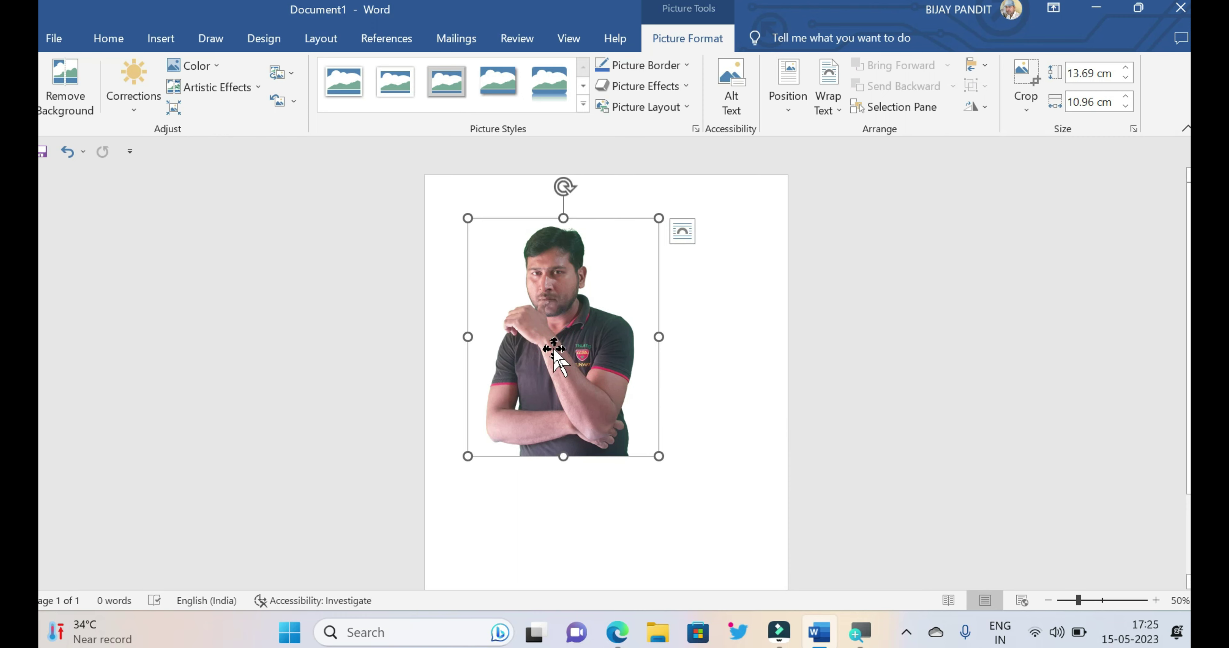
drag(553, 348, 744, 400)
drag(532, 350, 741, 392)
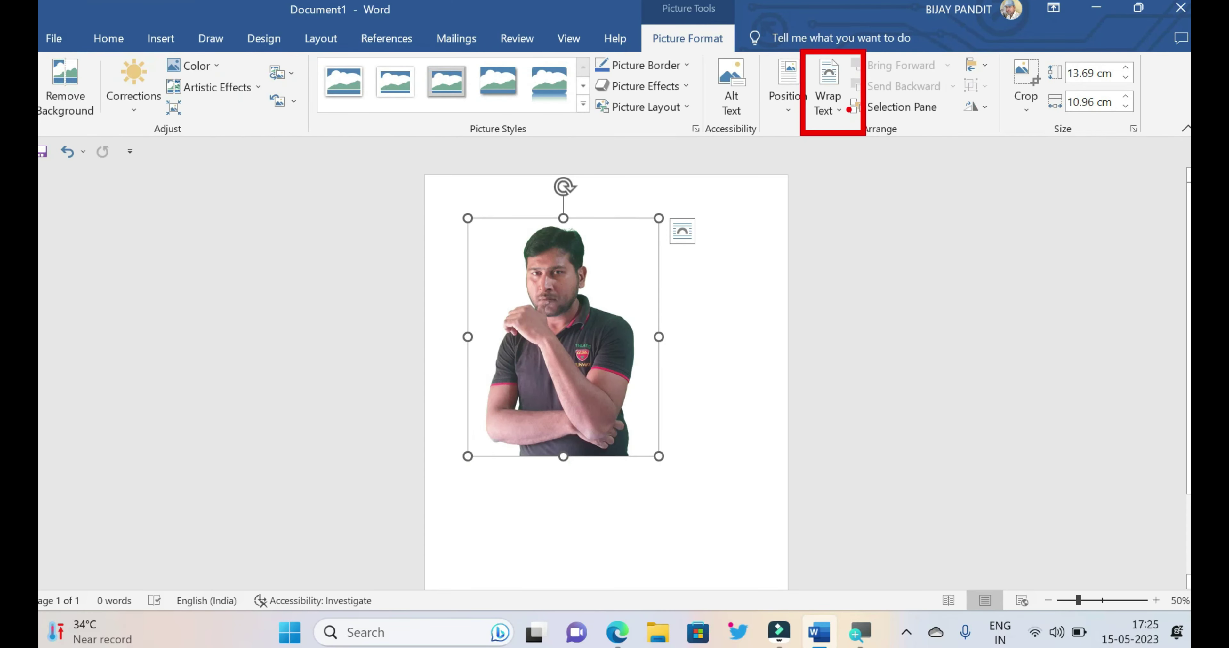
Try In Front of Text and then square wrapping, moving the photo each time
click(828, 103)
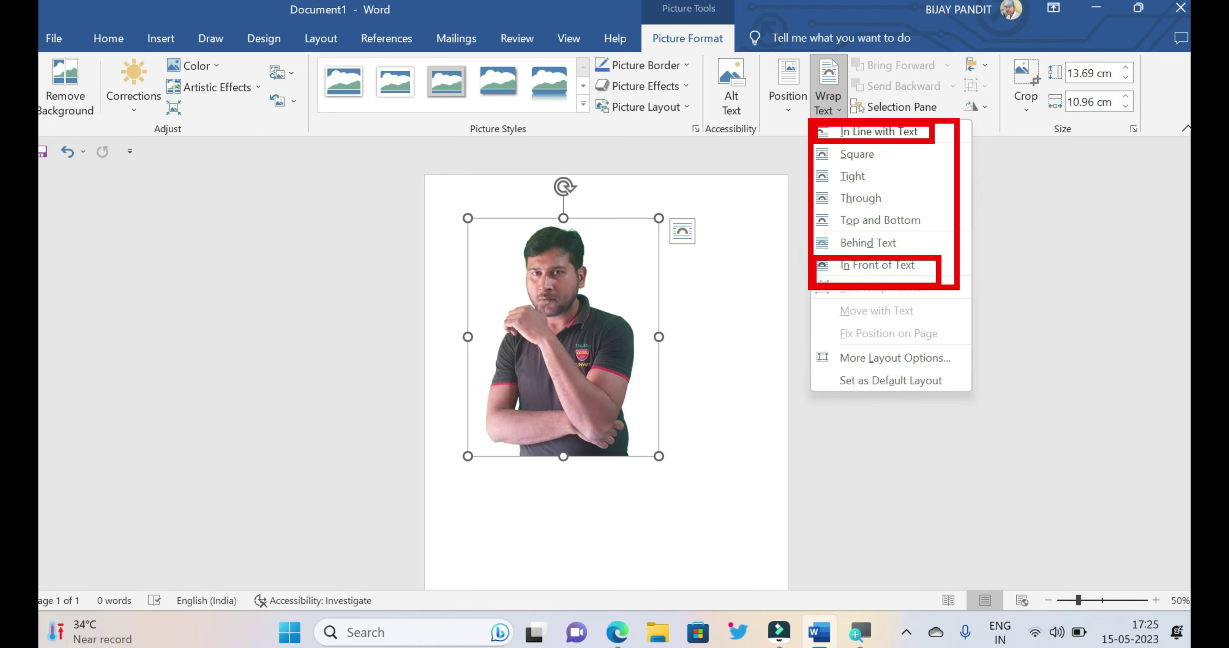
click(868, 274)
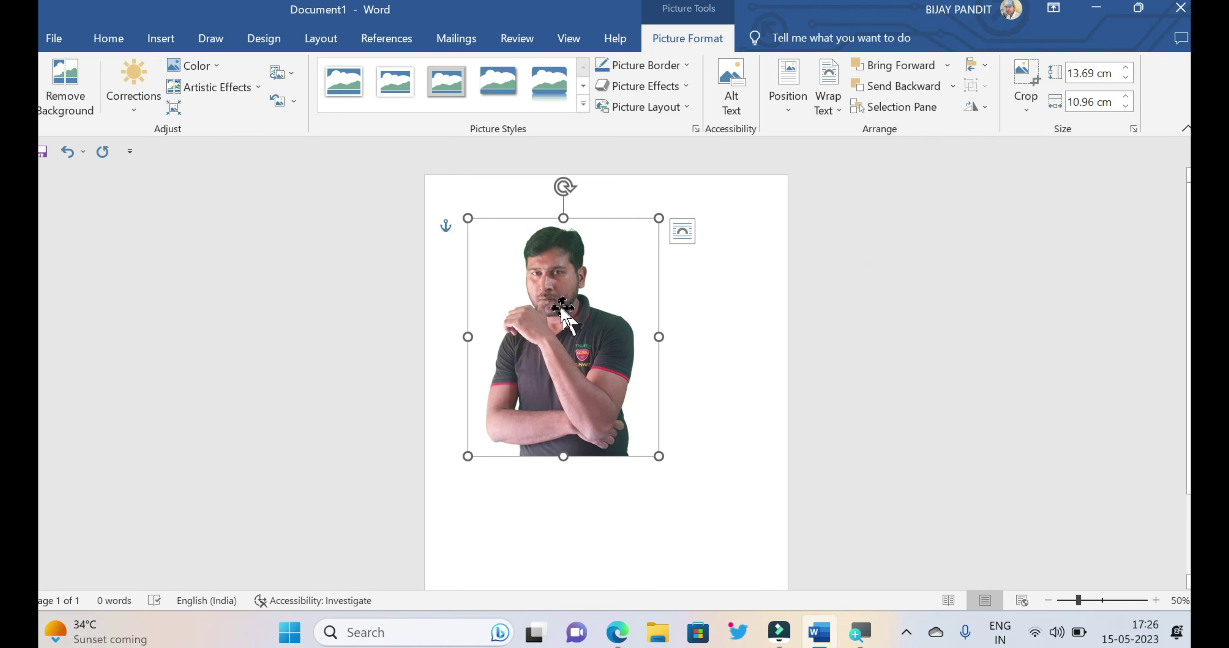
mouse_move(563, 311)
mouse_down()
mouse_move(653, 327)
mouse_move(639, 305)
mouse_move(567, 381)
mouse_move(650, 336)
mouse_move(566, 378)
mouse_up()
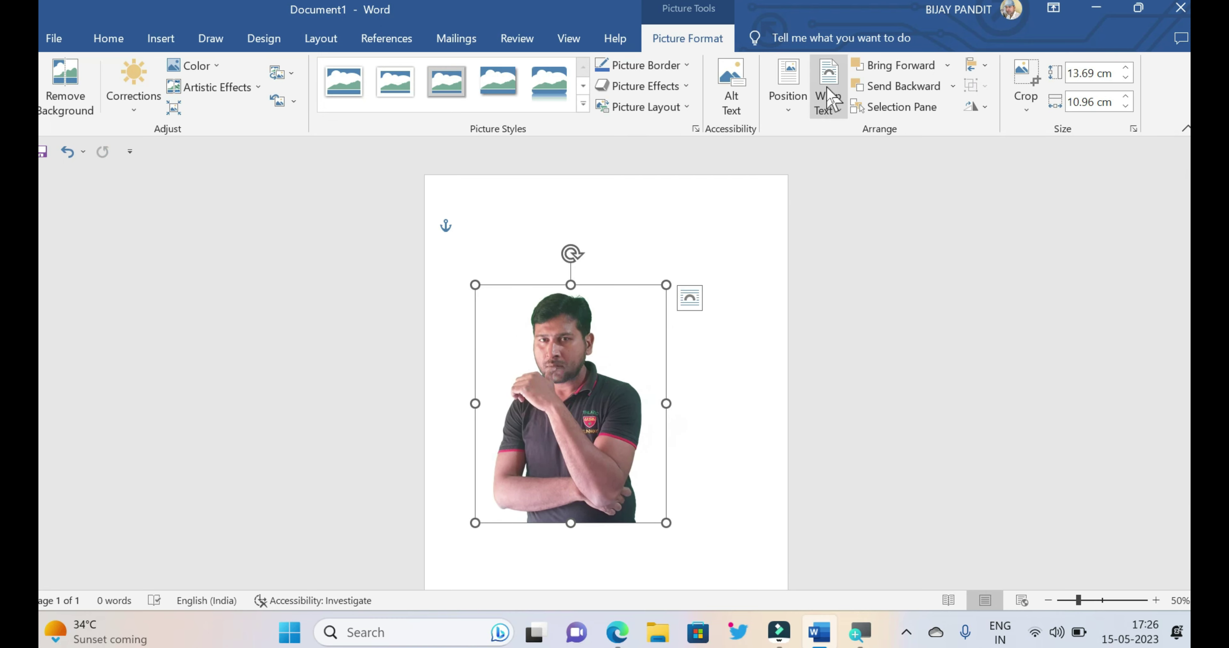
click(825, 98)
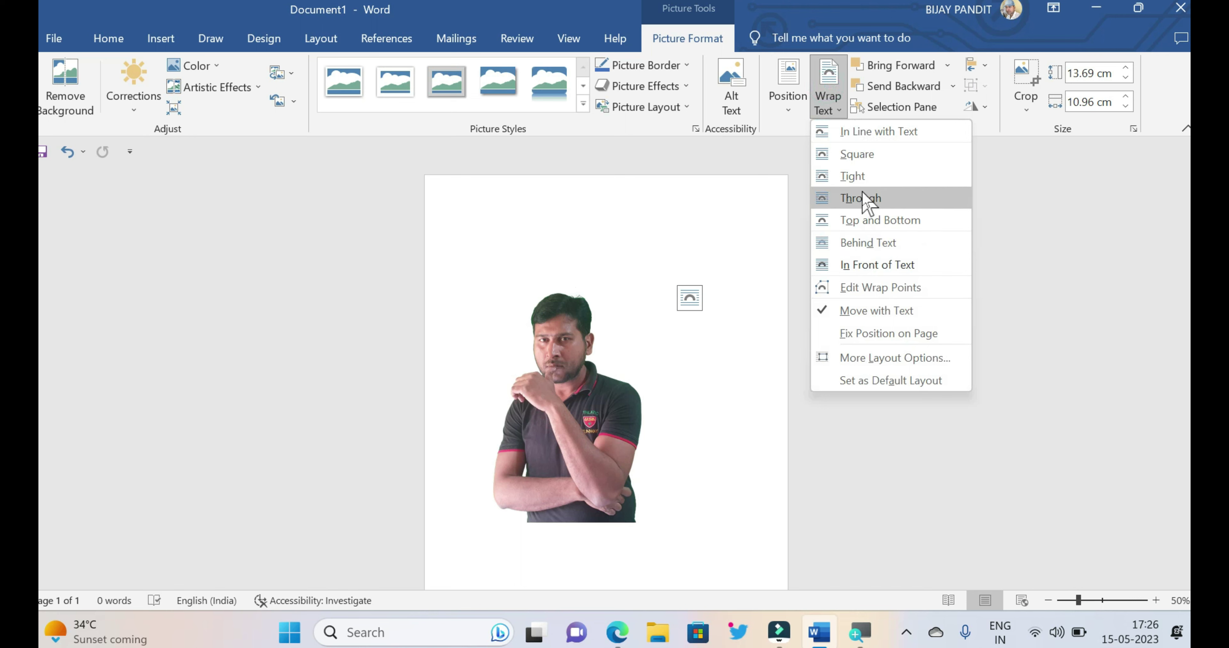
click(858, 155)
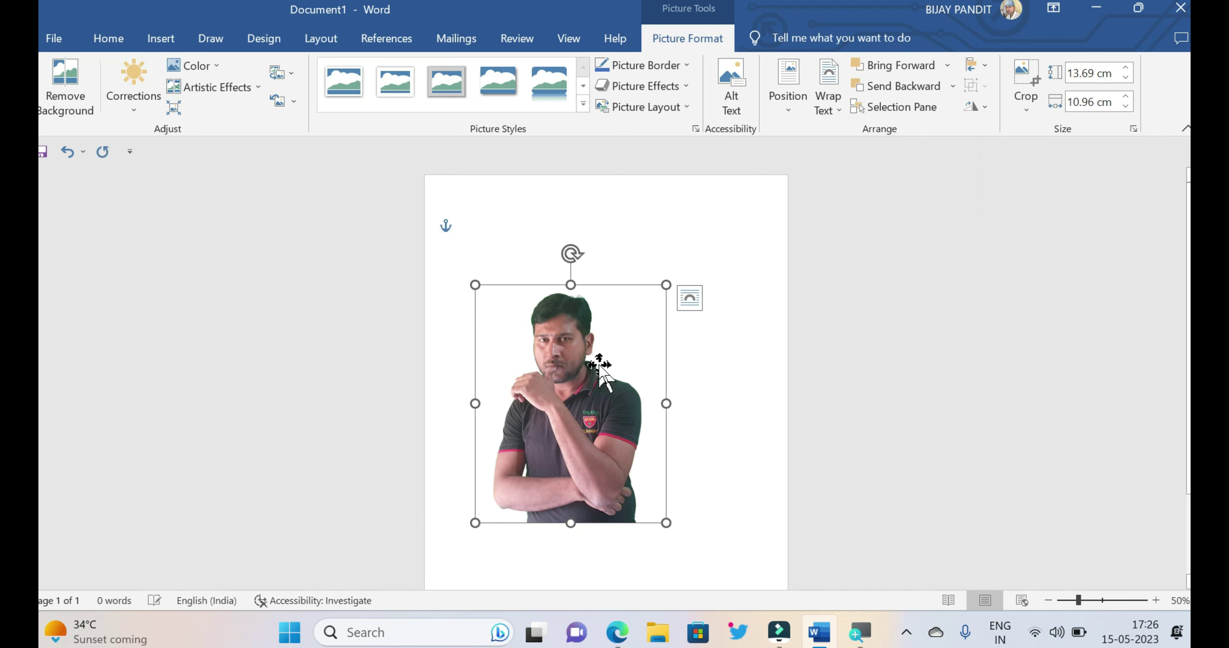
drag(598, 364, 703, 278)
Switch back to In Line with Text, then settle on In Front of Text and move the photo down-right
click(827, 105)
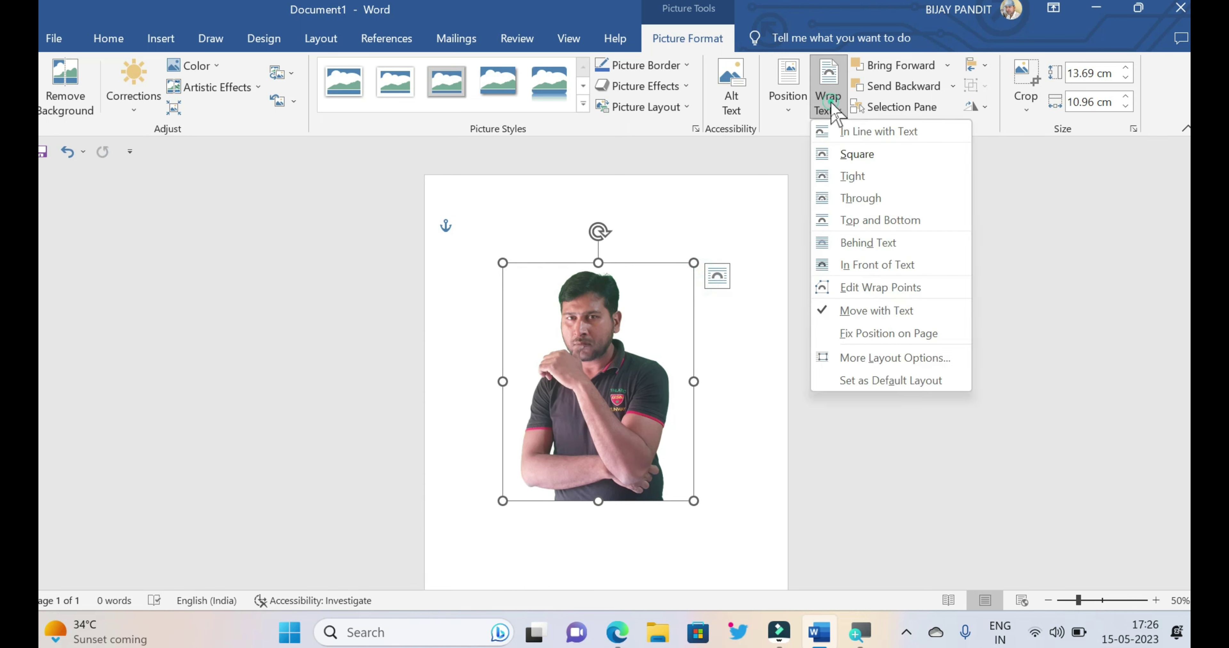
click(861, 134)
drag(583, 332, 587, 339)
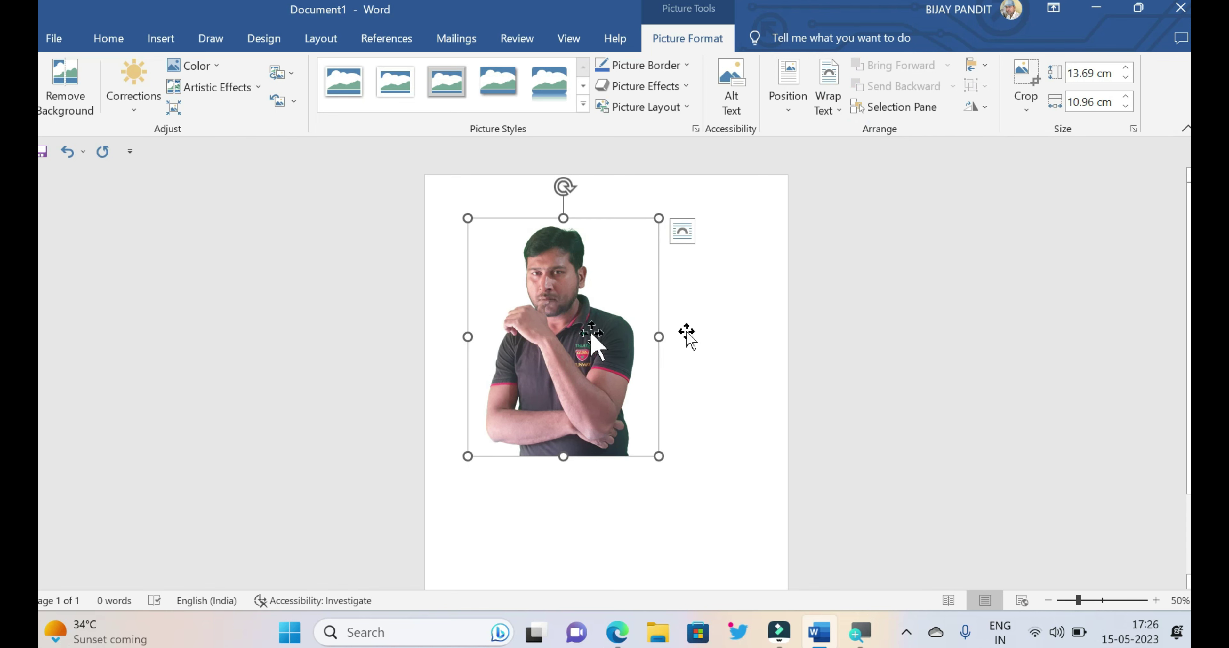
click(825, 107)
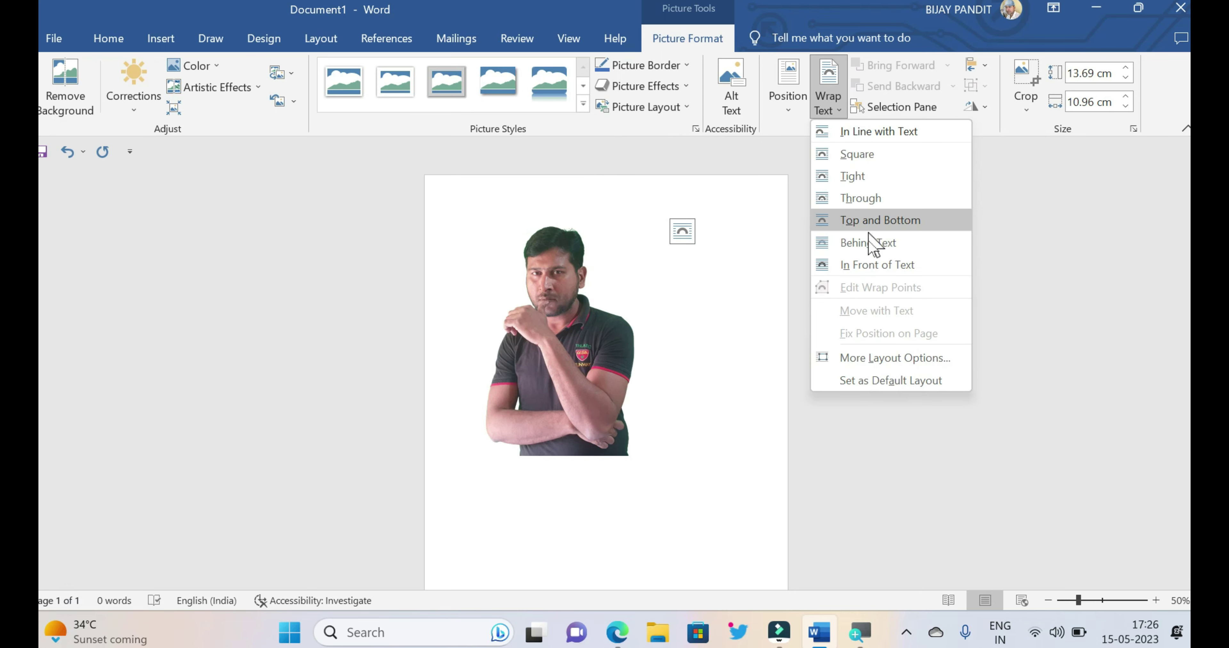
click(866, 264)
drag(595, 325, 639, 371)
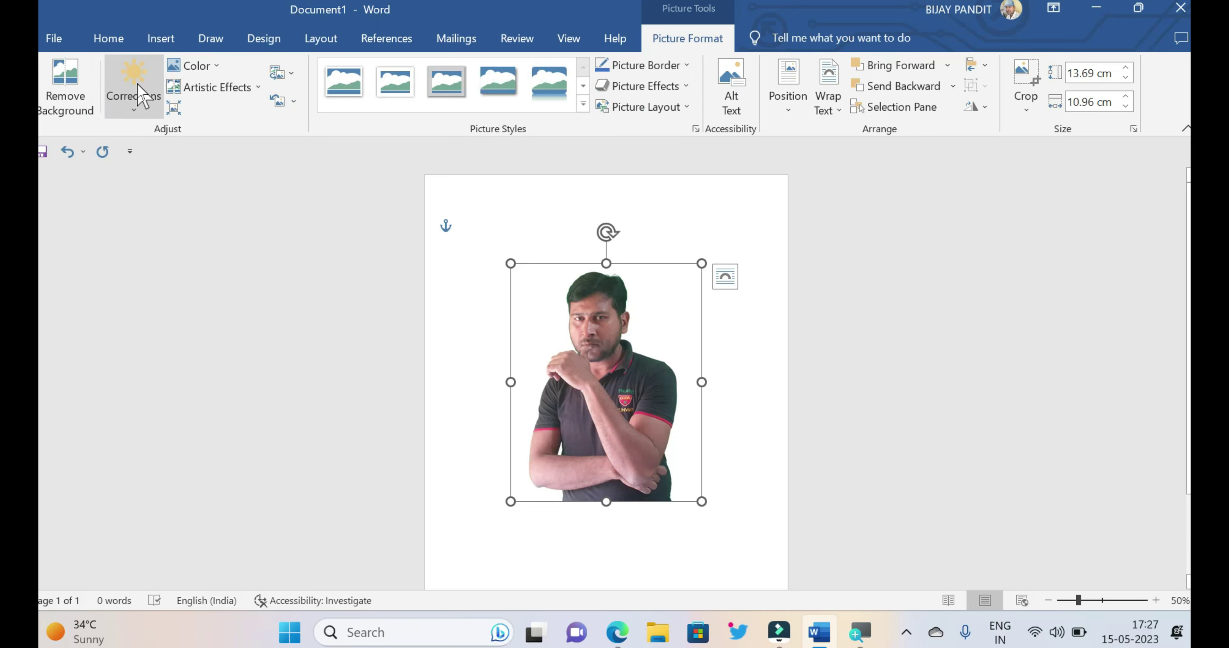
Apply the +40% contrast Brightness/Contrast correction preset to the portrait photo
click(133, 91)
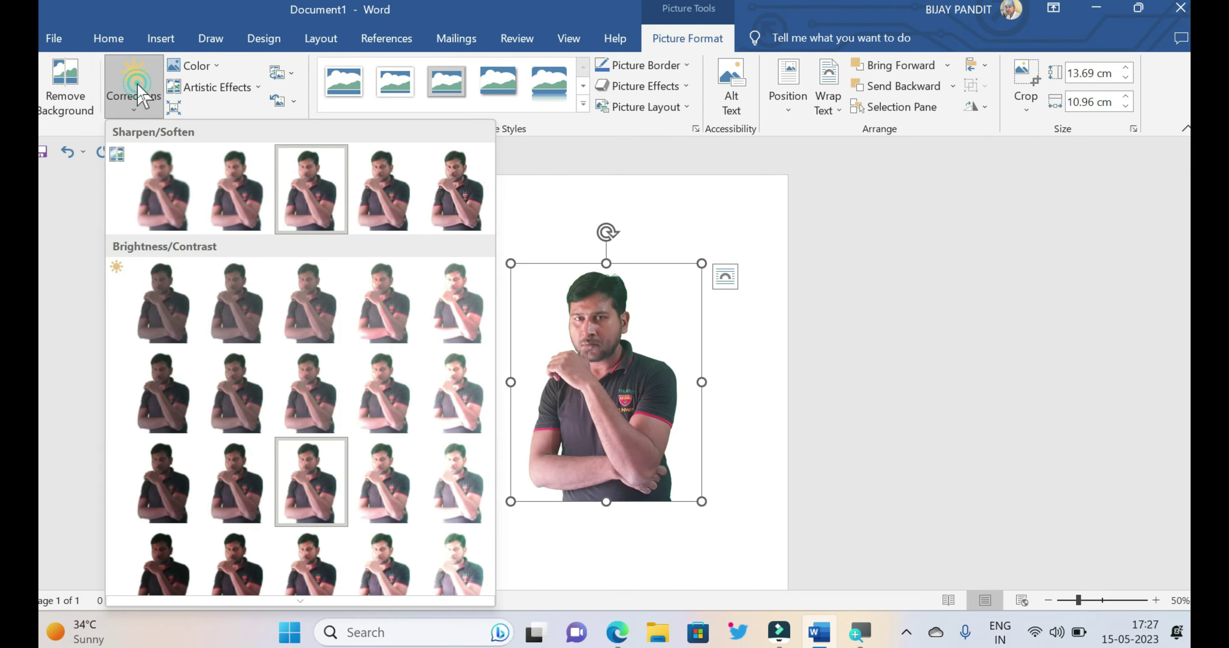
scroll(357, 481, down, 1)
scroll(364, 487, down, 1)
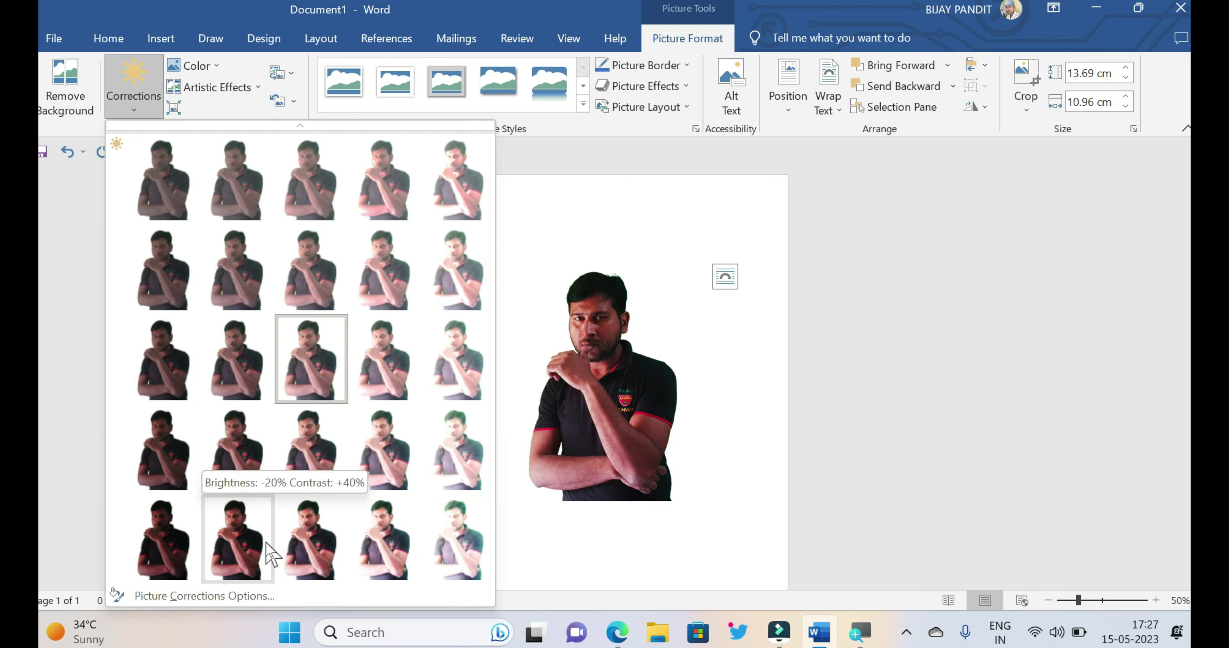
click(328, 555)
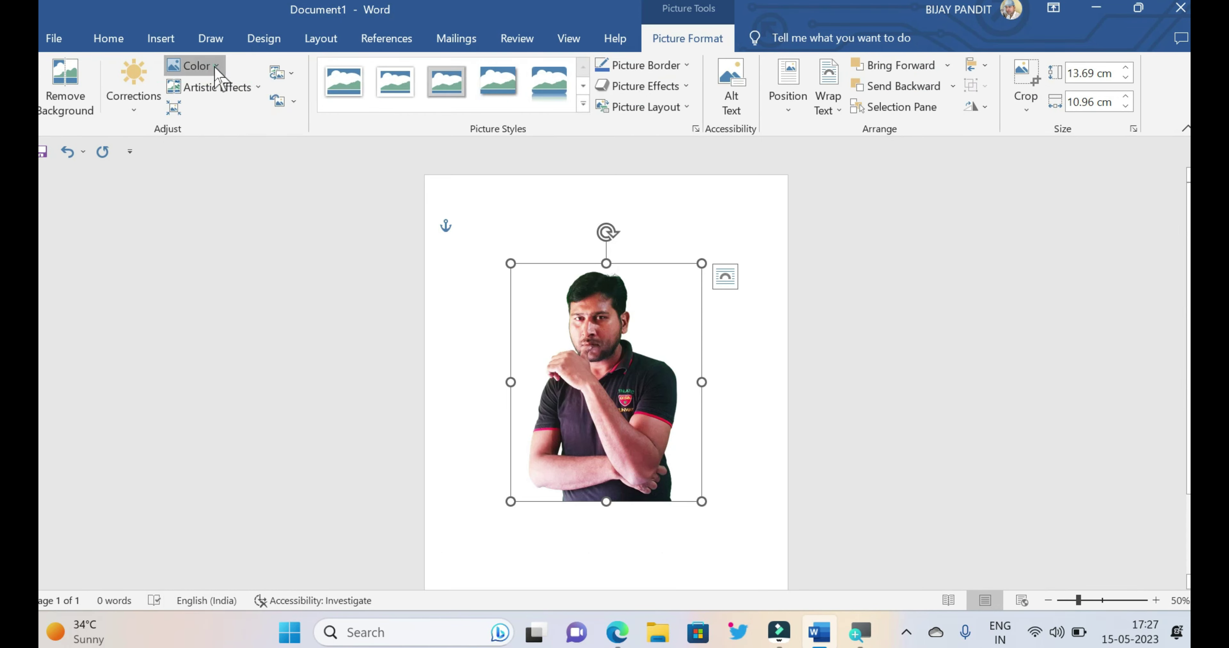
Apply a Sharpen preset from Corrections to the photo
click(215, 67)
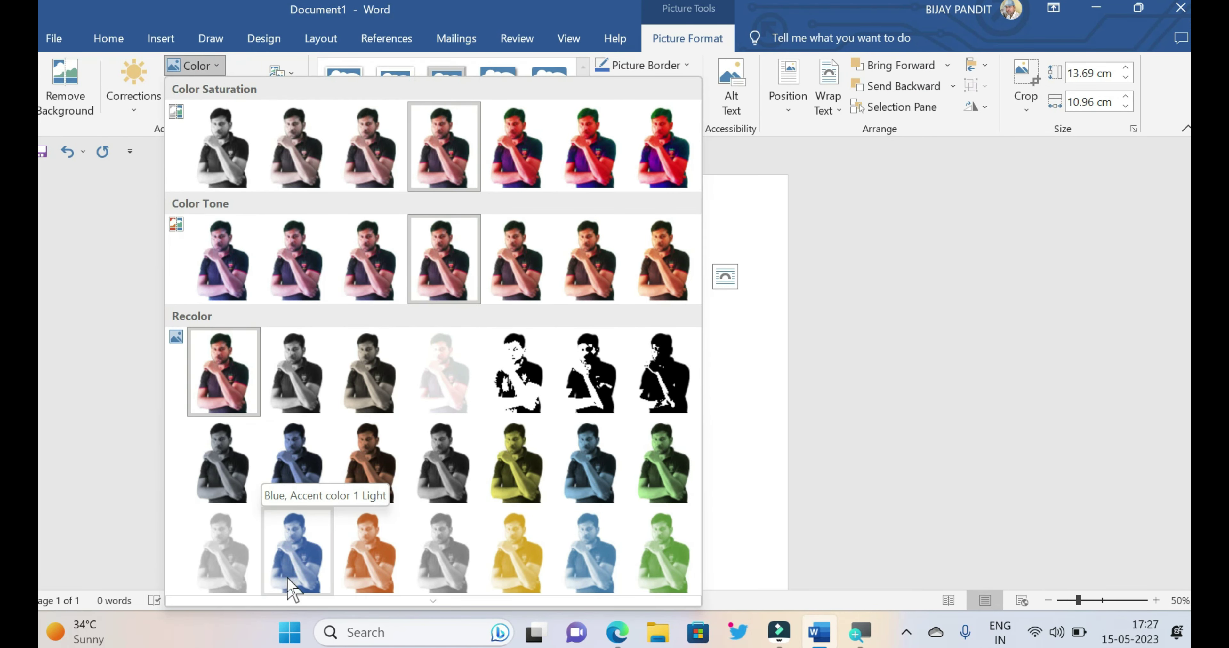
click(219, 256)
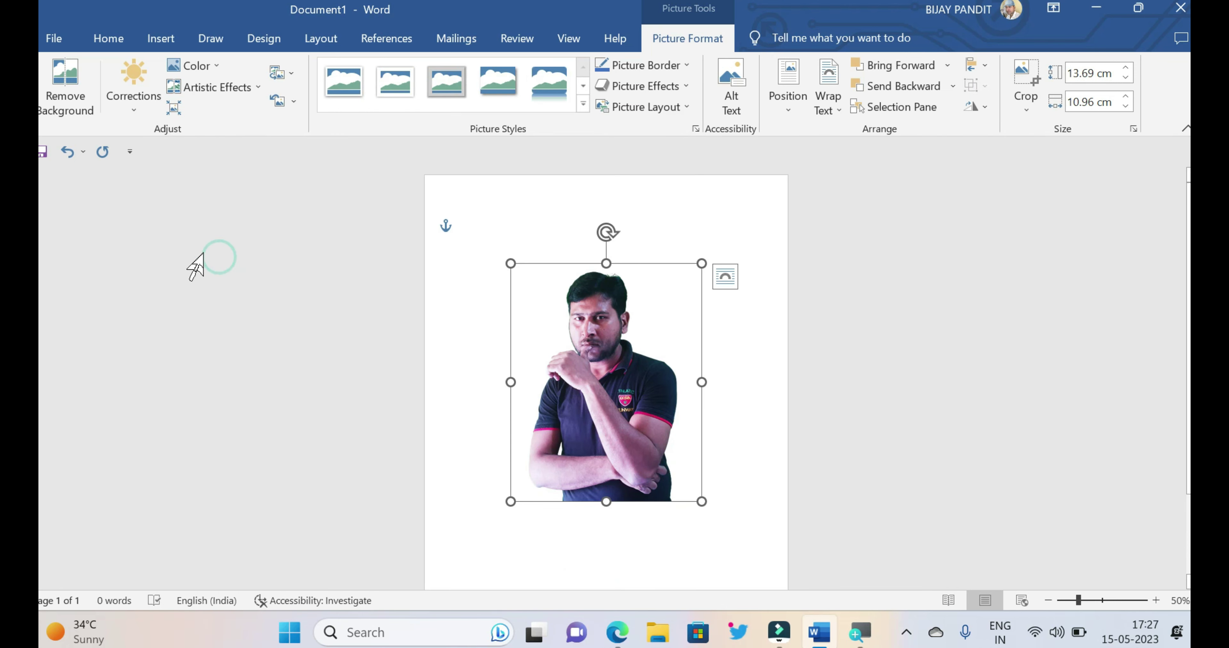
click(133, 102)
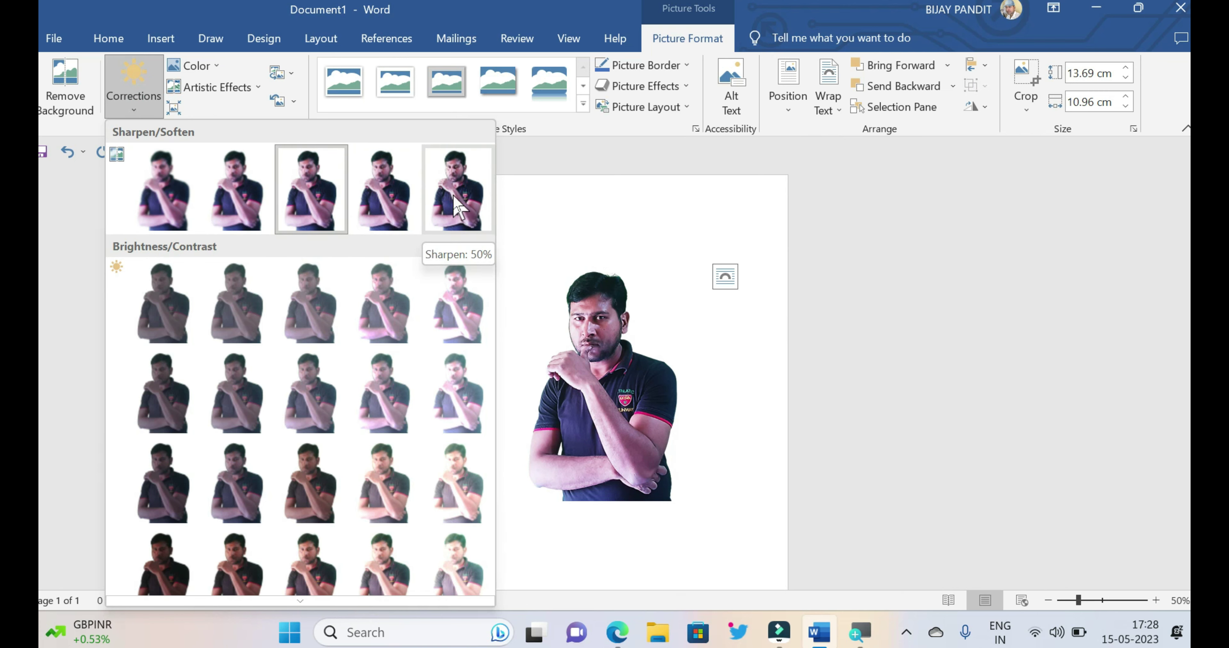
click(396, 210)
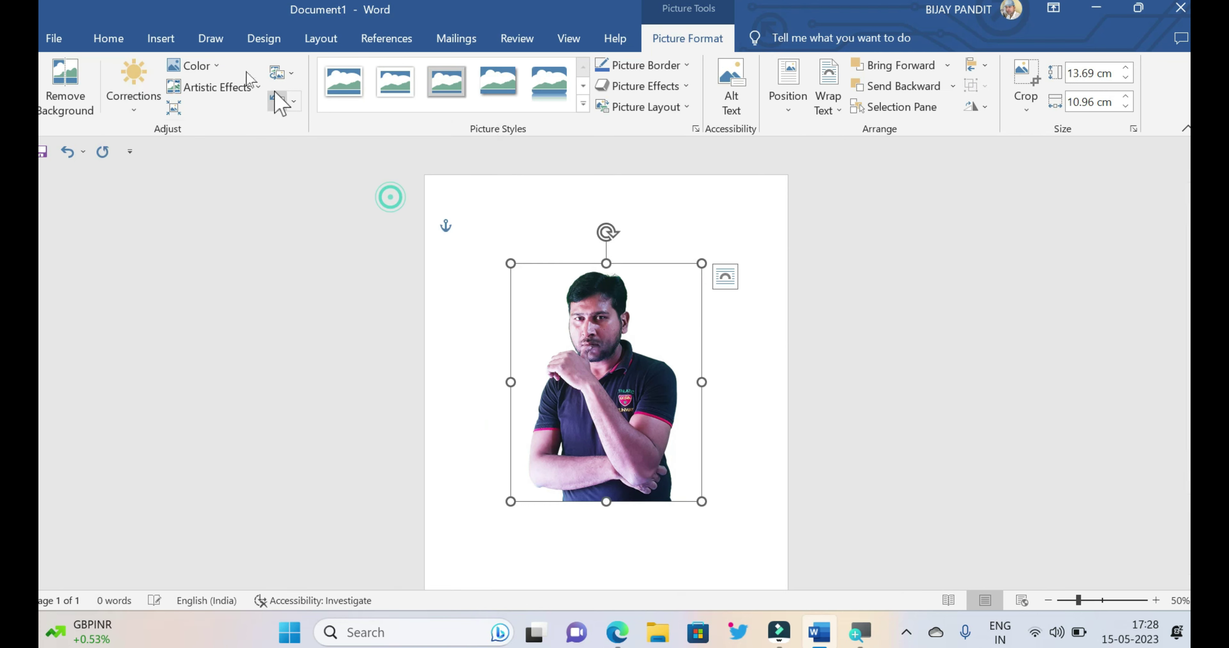
Boost the photo's colour with a high Color Saturation preset
click(191, 65)
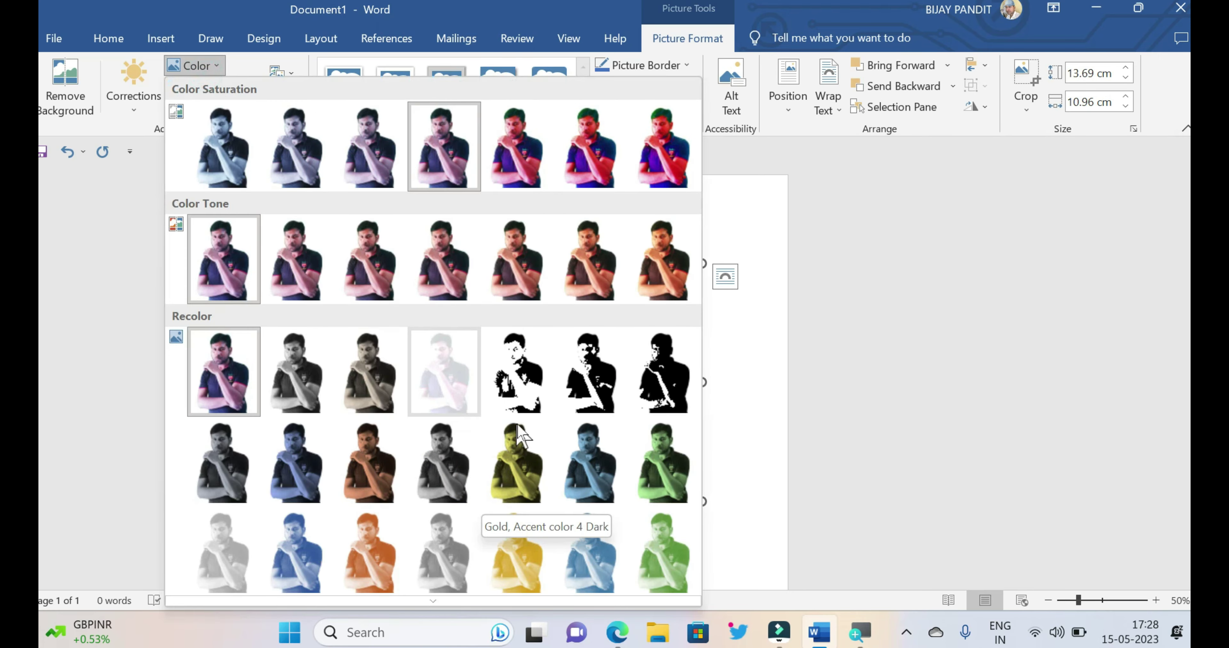
scroll(576, 425, down, 3)
scroll(524, 443, up, 2)
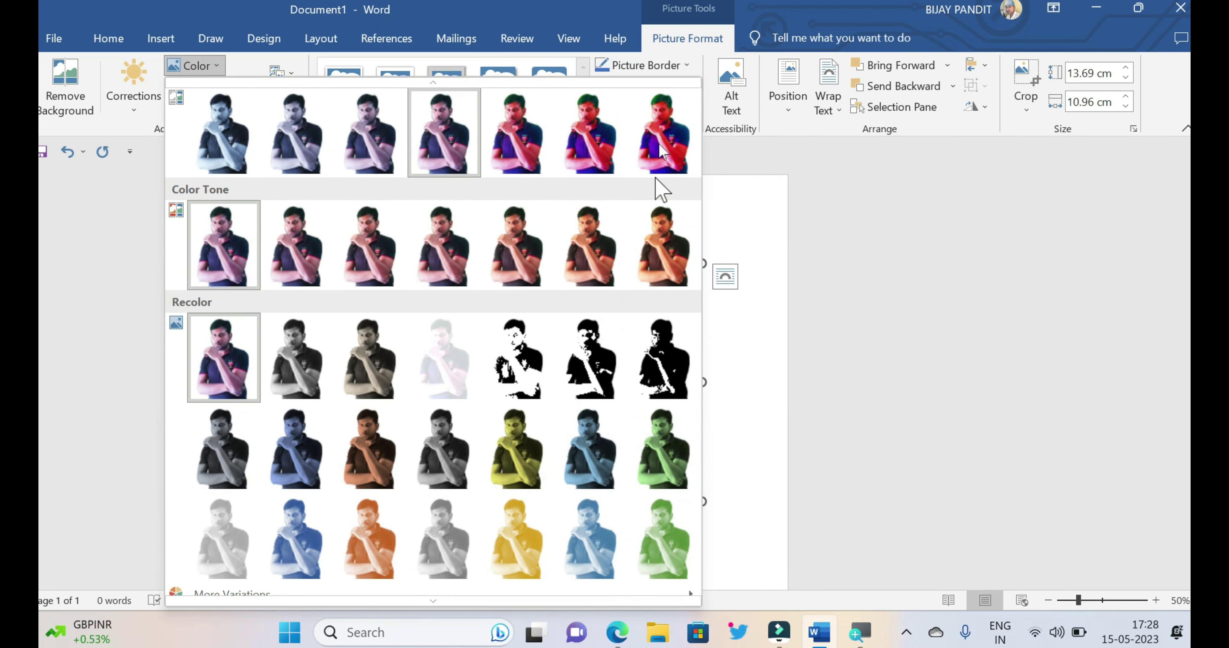
click(590, 143)
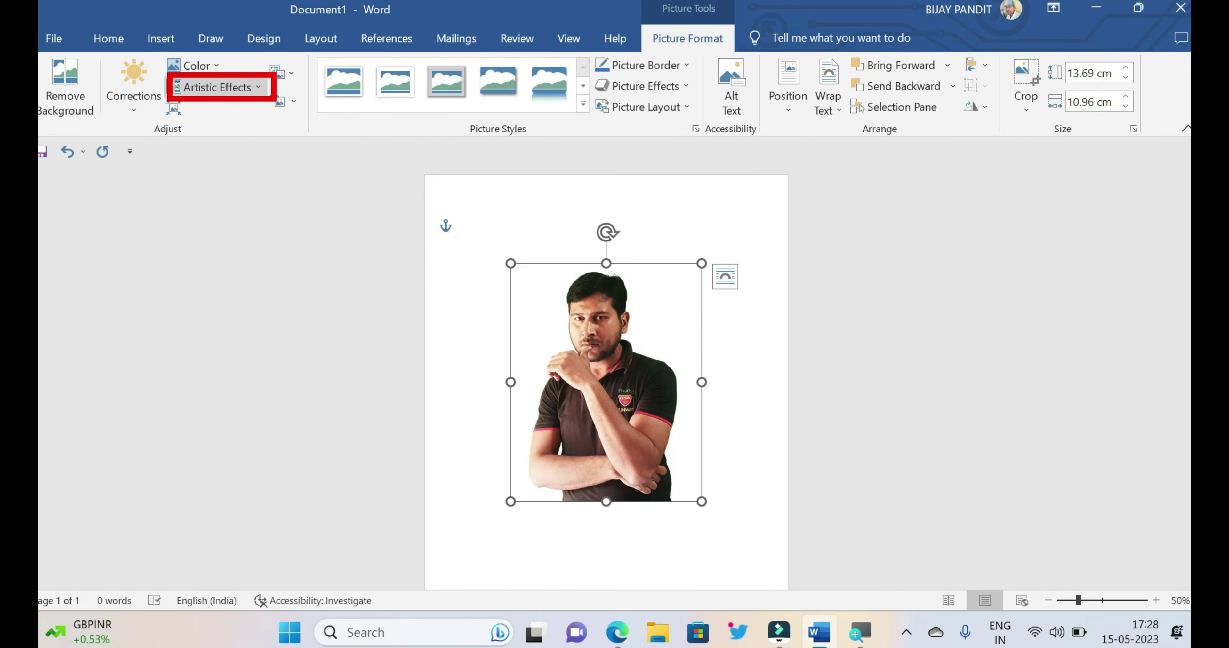
click(249, 90)
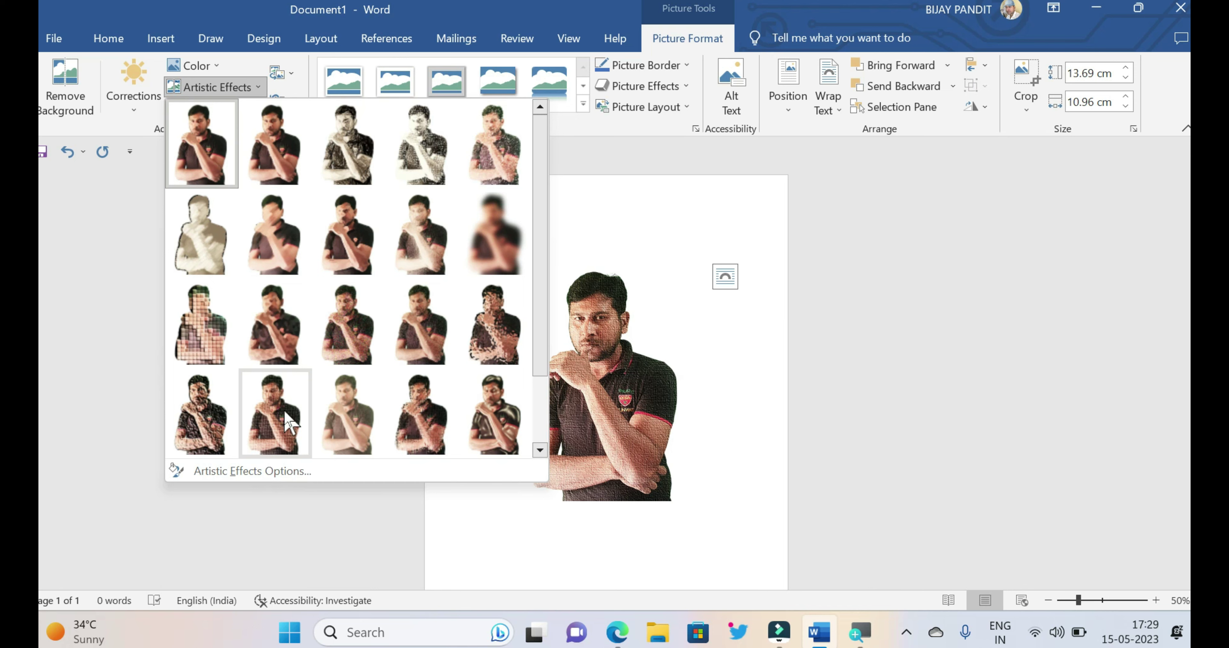
click(247, 129)
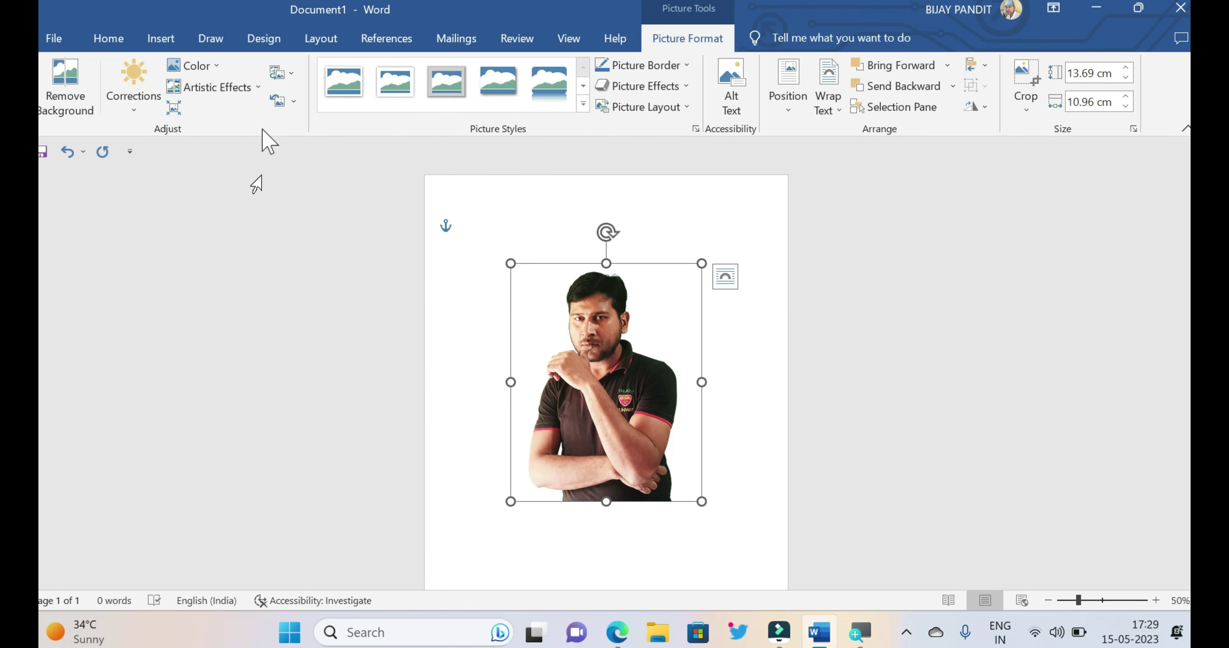
Try the oval, double-frame and perspective picture styles, ending on a rounded-corner style
click(583, 104)
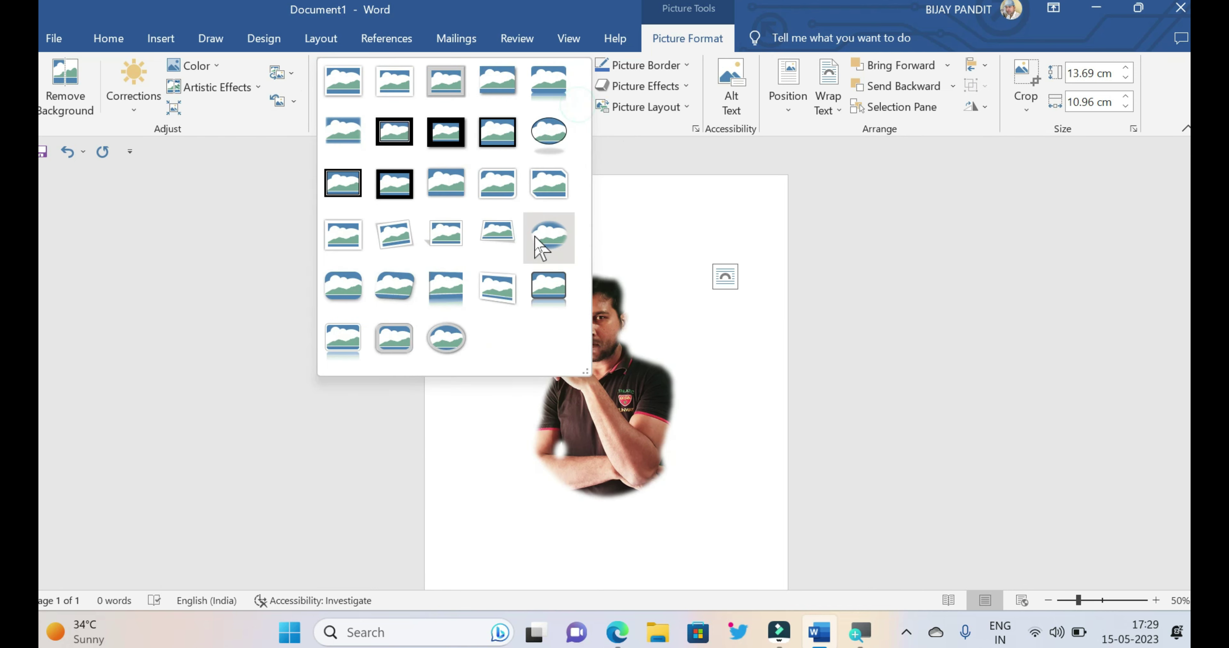
click(536, 245)
click(583, 103)
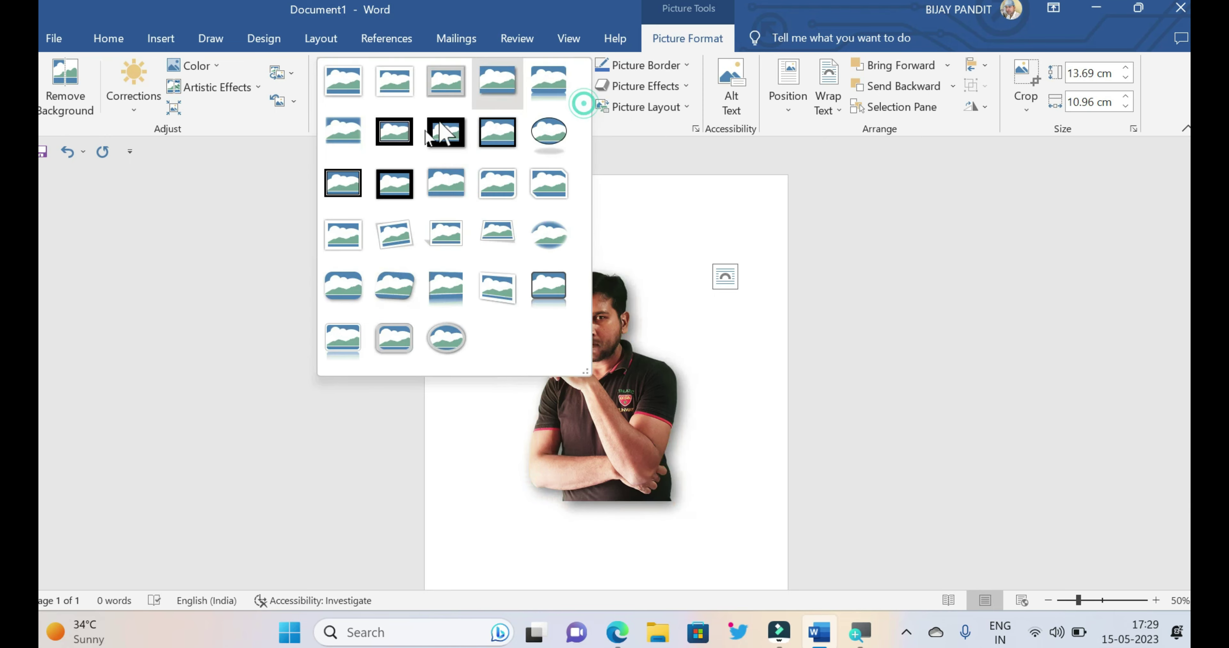
click(393, 132)
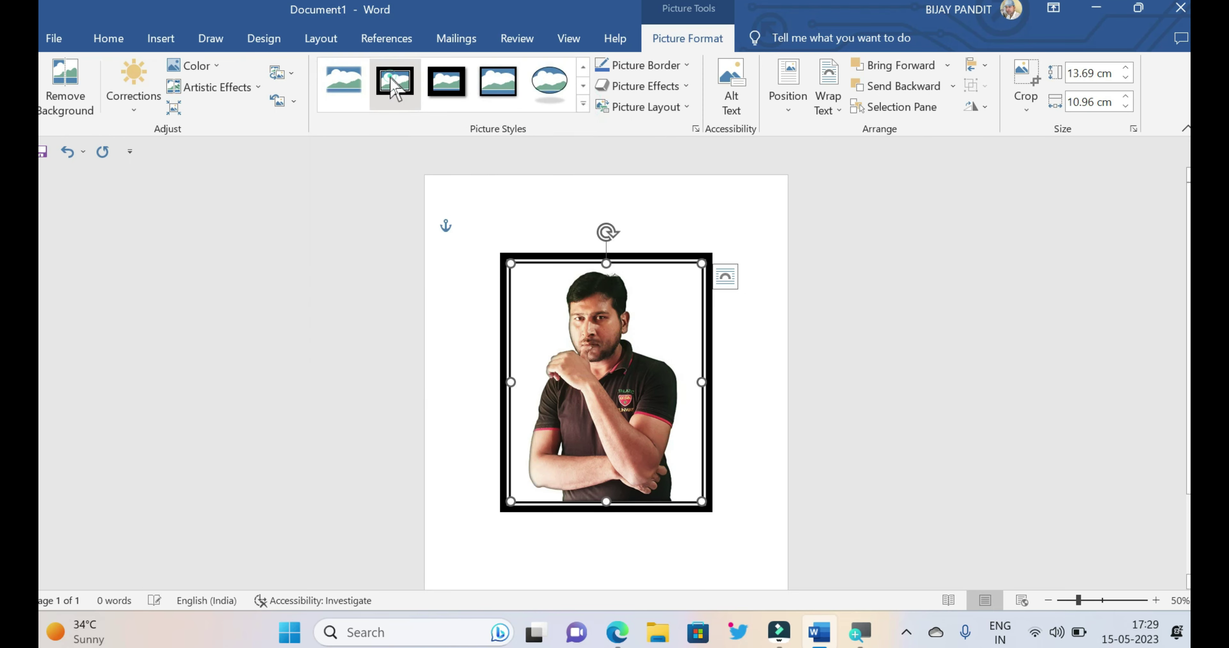
click(582, 103)
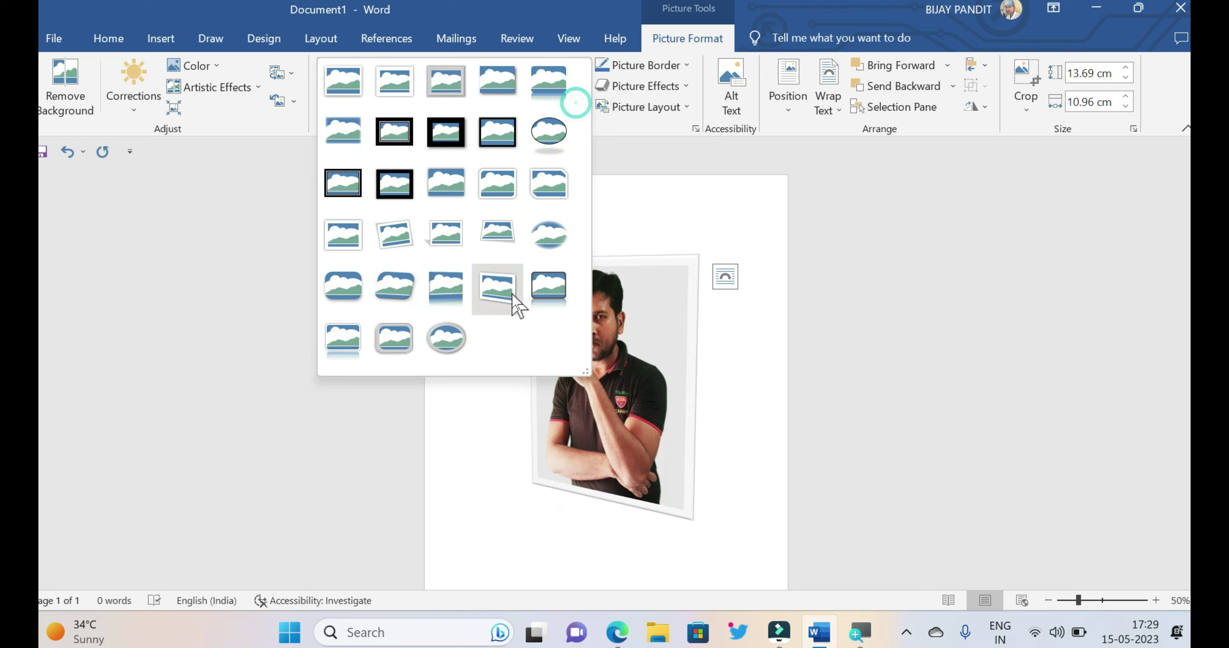
click(516, 305)
click(581, 106)
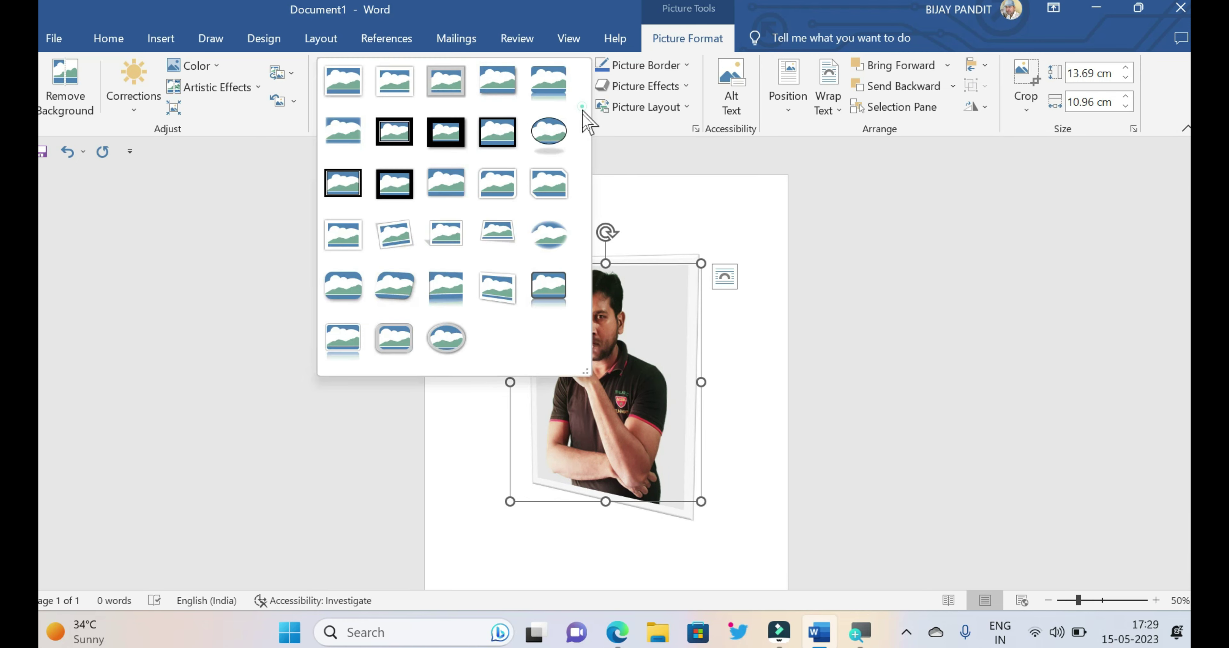
click(553, 290)
click(659, 29)
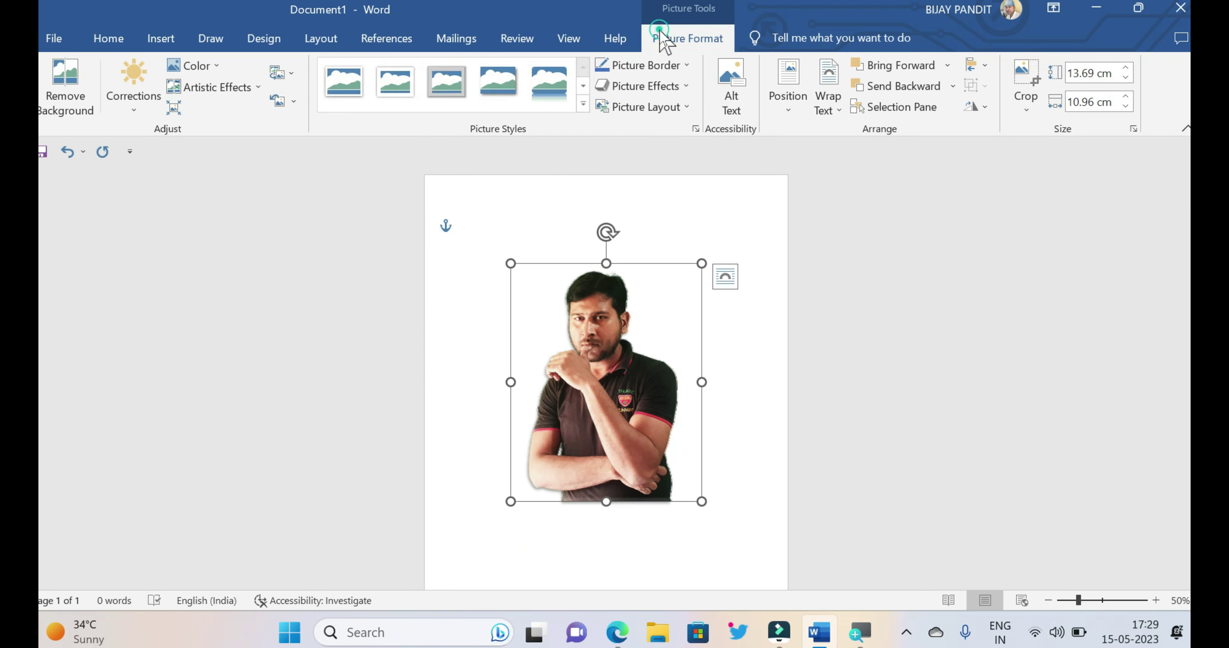
Set the photo border weight to 6 pt and its colour to red, after briefly trying gold
click(677, 67)
click(639, 278)
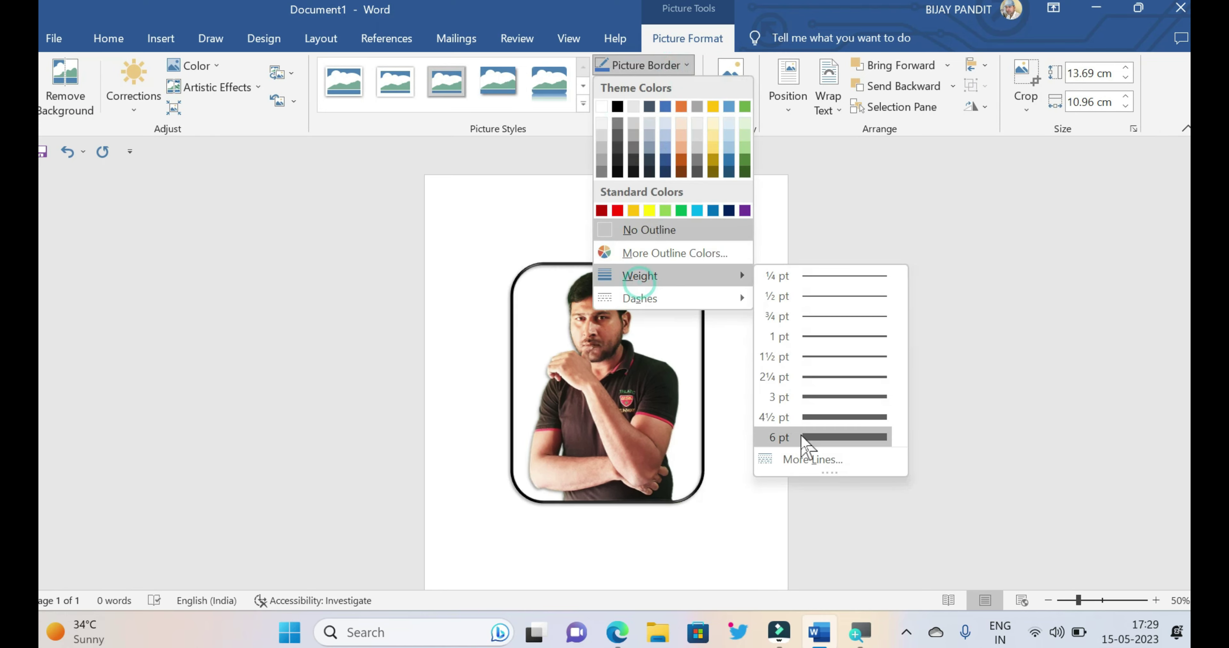
click(803, 439)
click(686, 66)
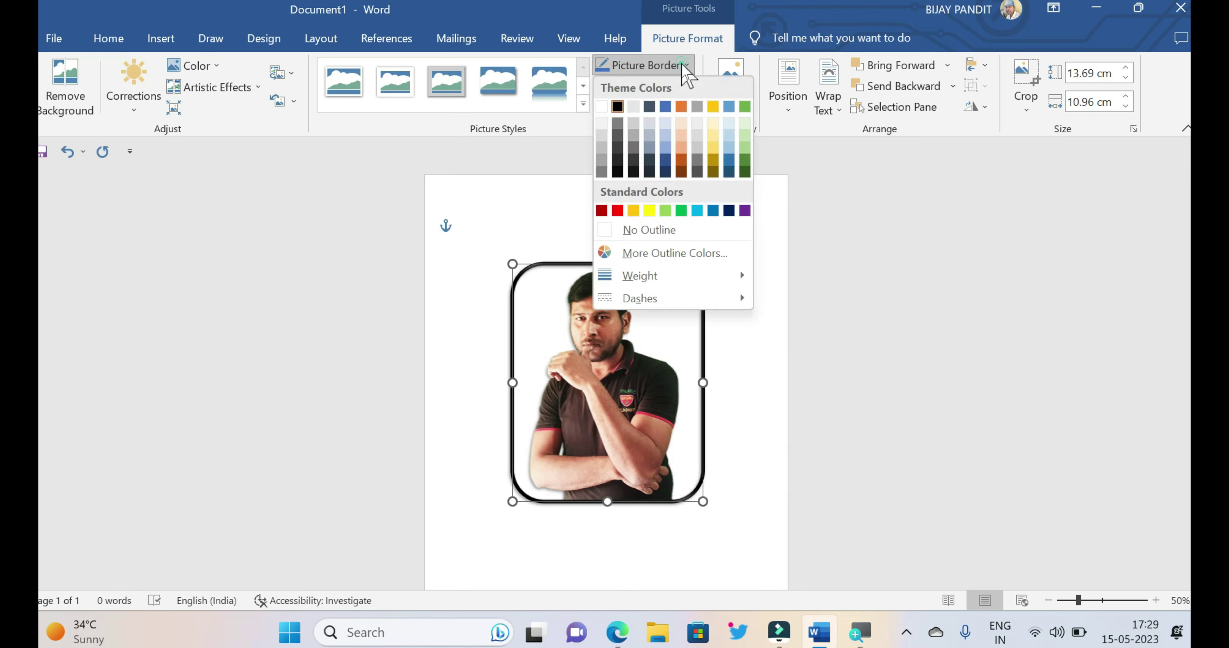
click(633, 210)
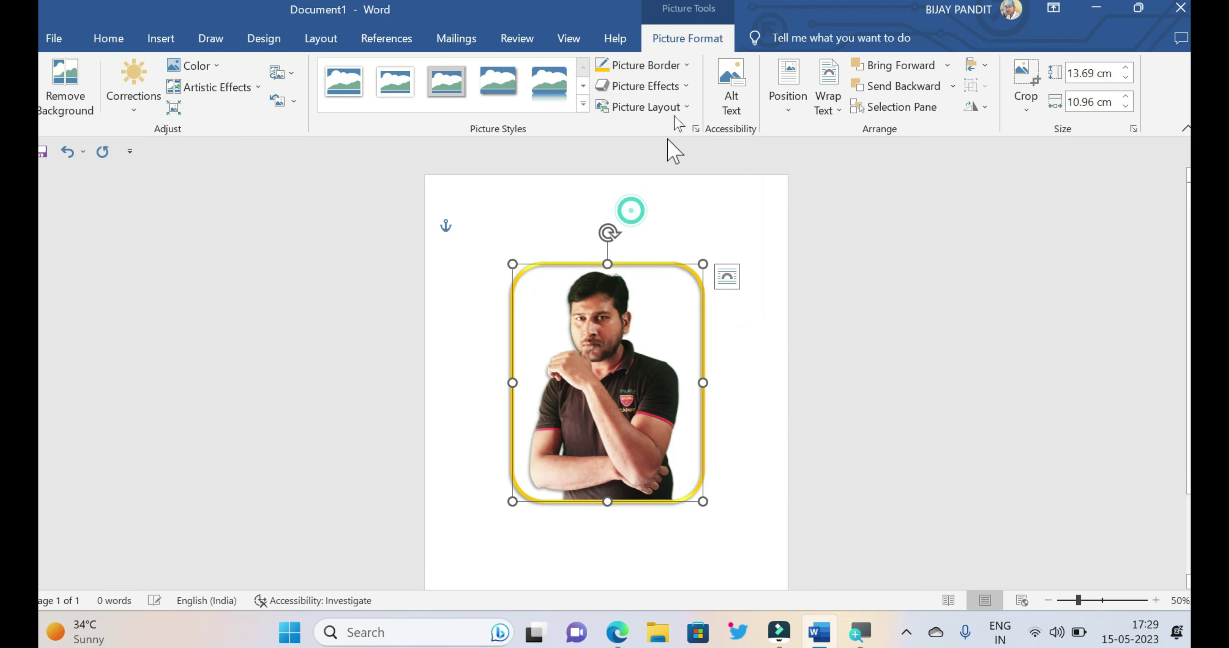
click(675, 65)
click(617, 211)
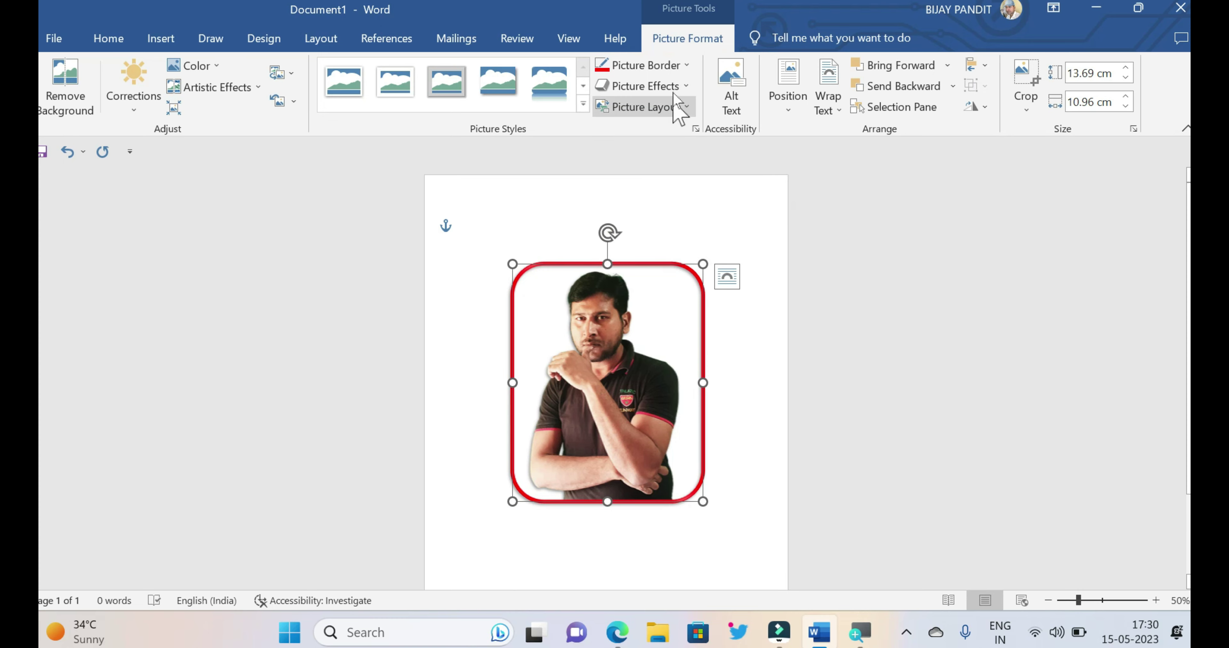
Browse the border dash styles and try one on the photo
click(643, 66)
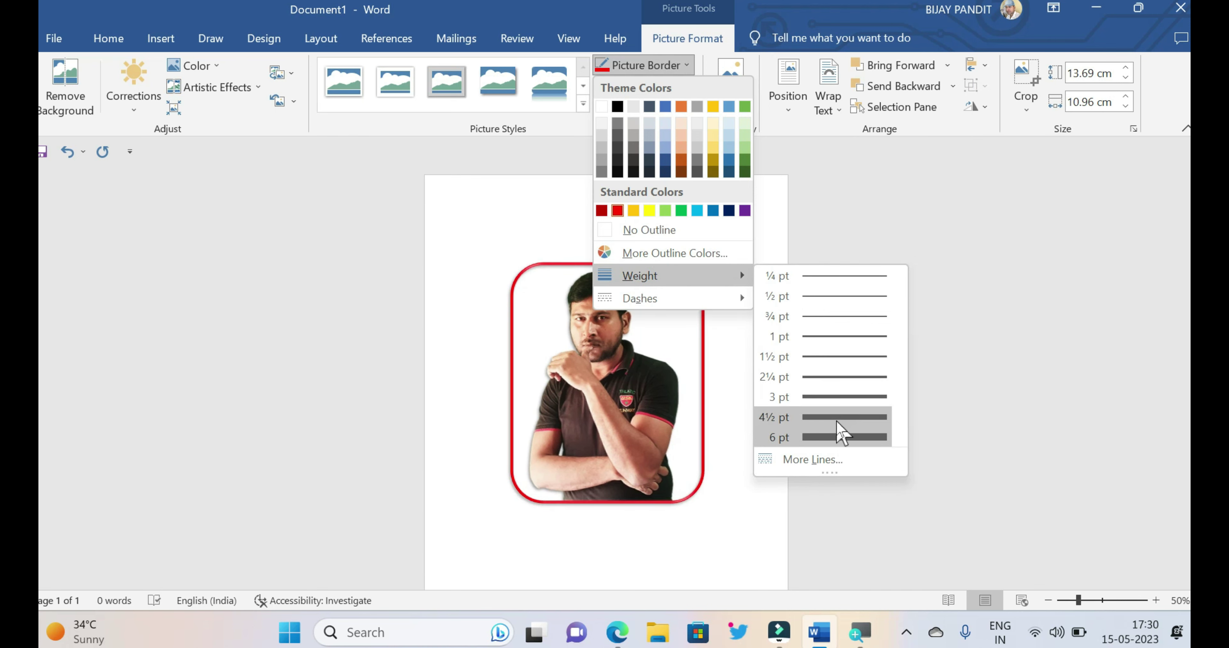
mouse_move(653, 297)
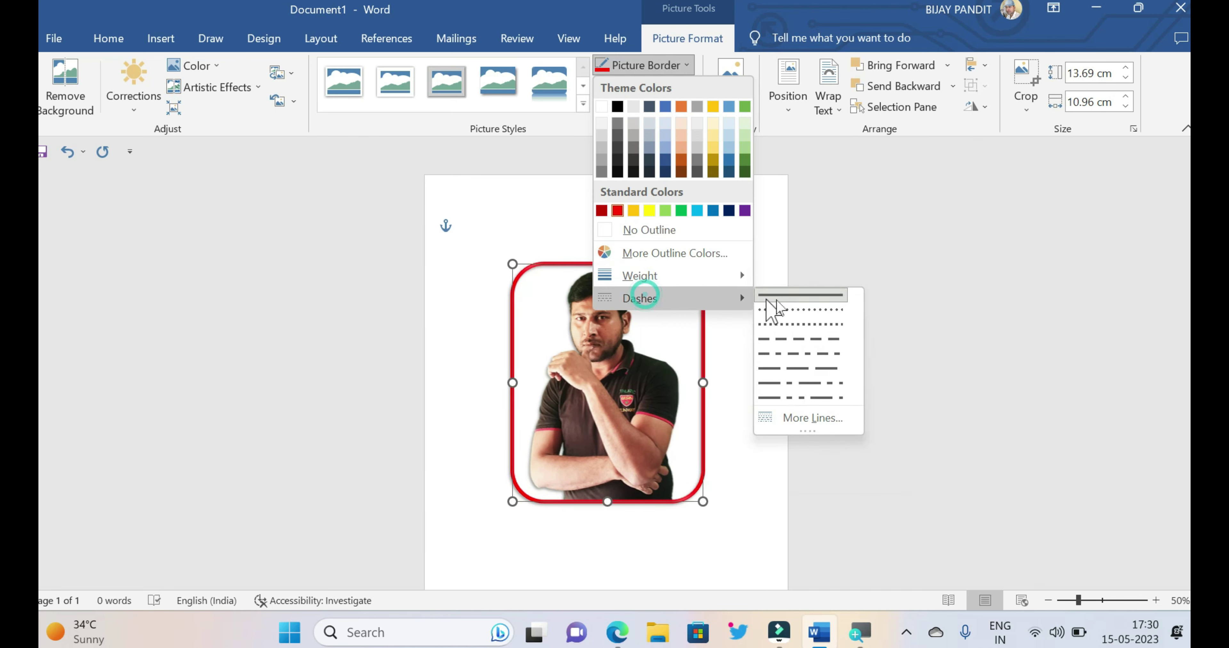
click(799, 339)
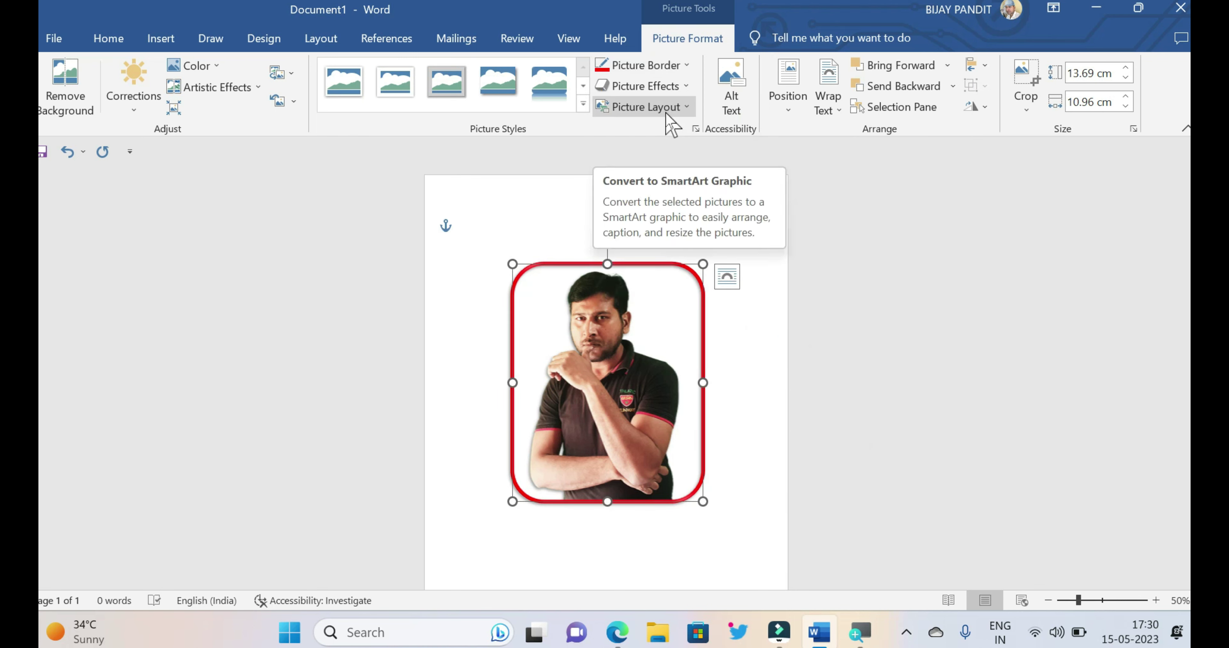
click(672, 65)
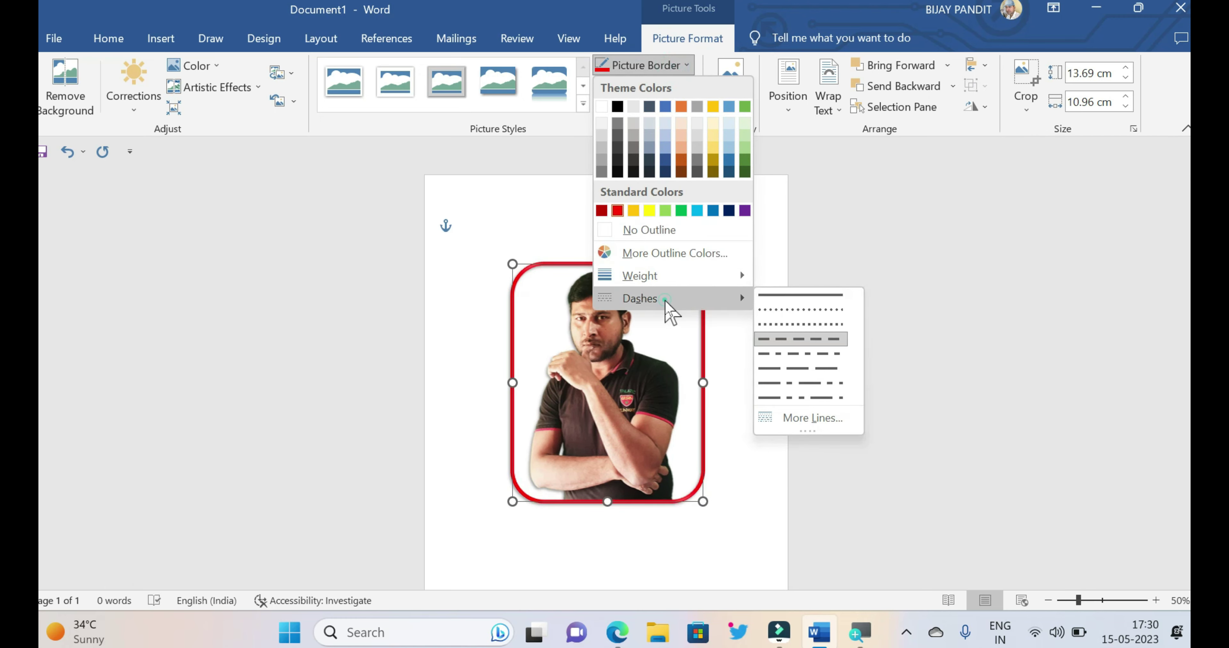
mouse_move(639, 297)
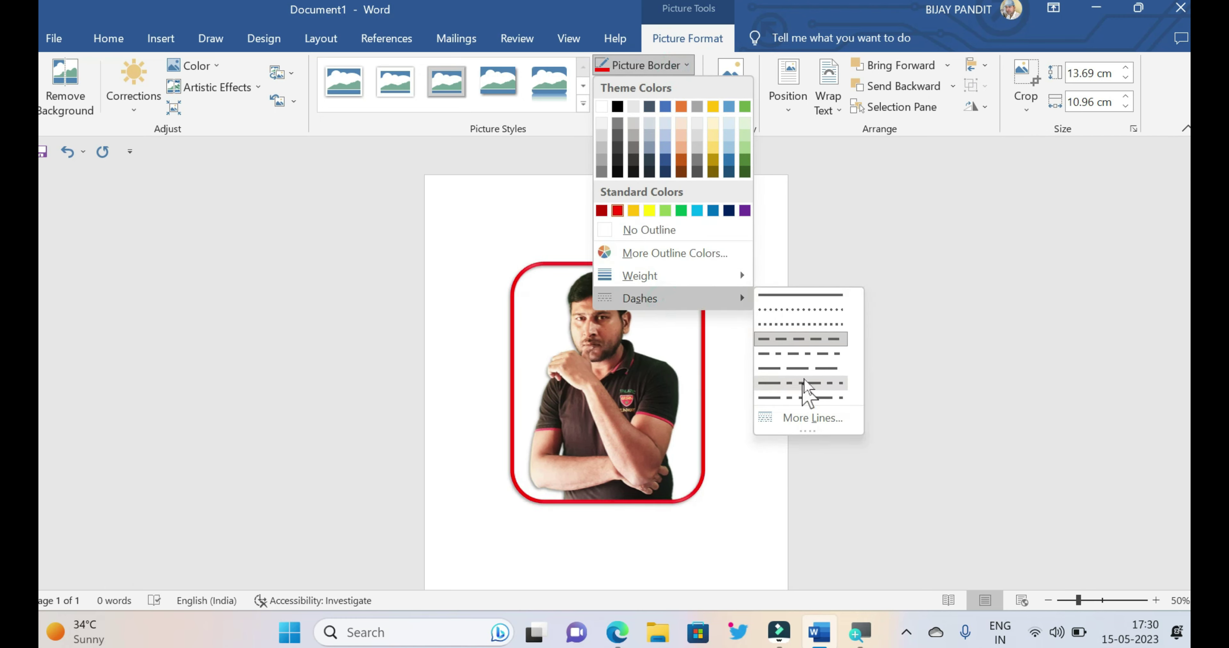
click(812, 334)
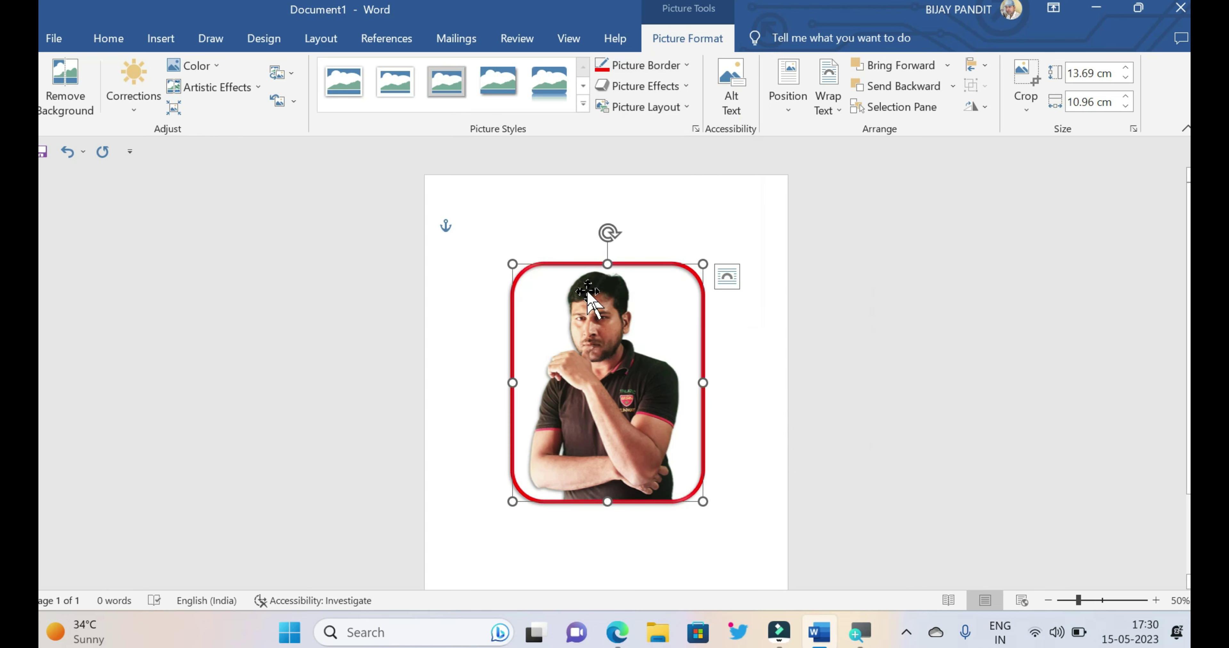
Browse the picture styles without applying one, then open the Reset Picture options
click(580, 104)
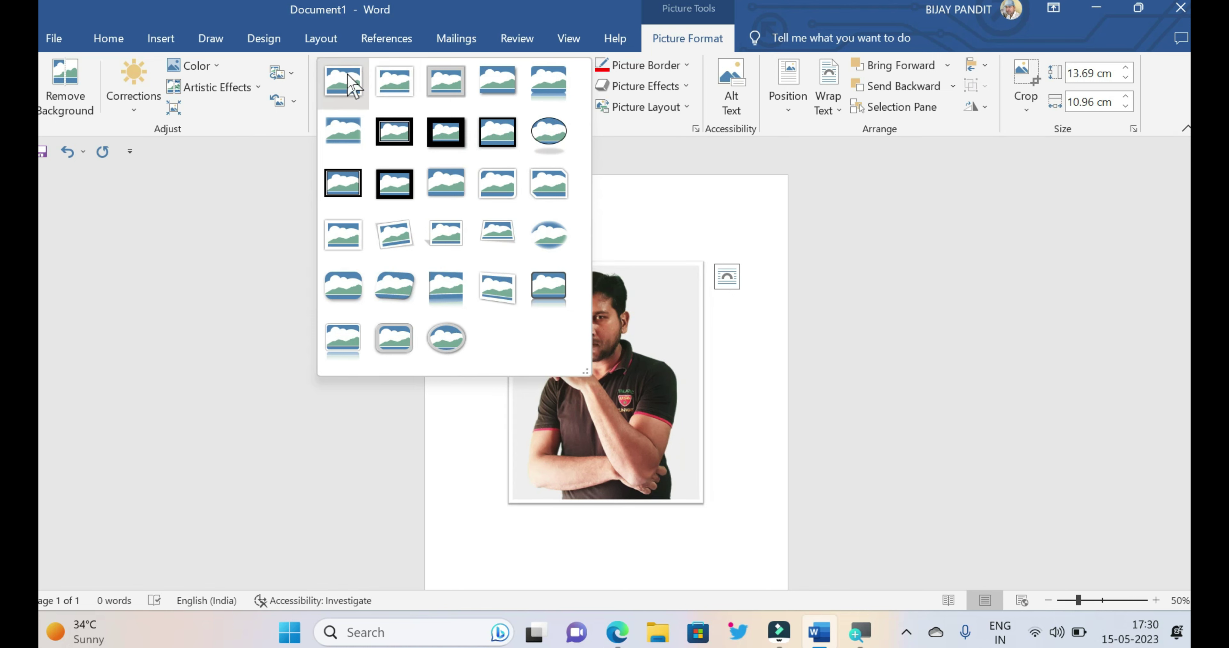
click(732, 348)
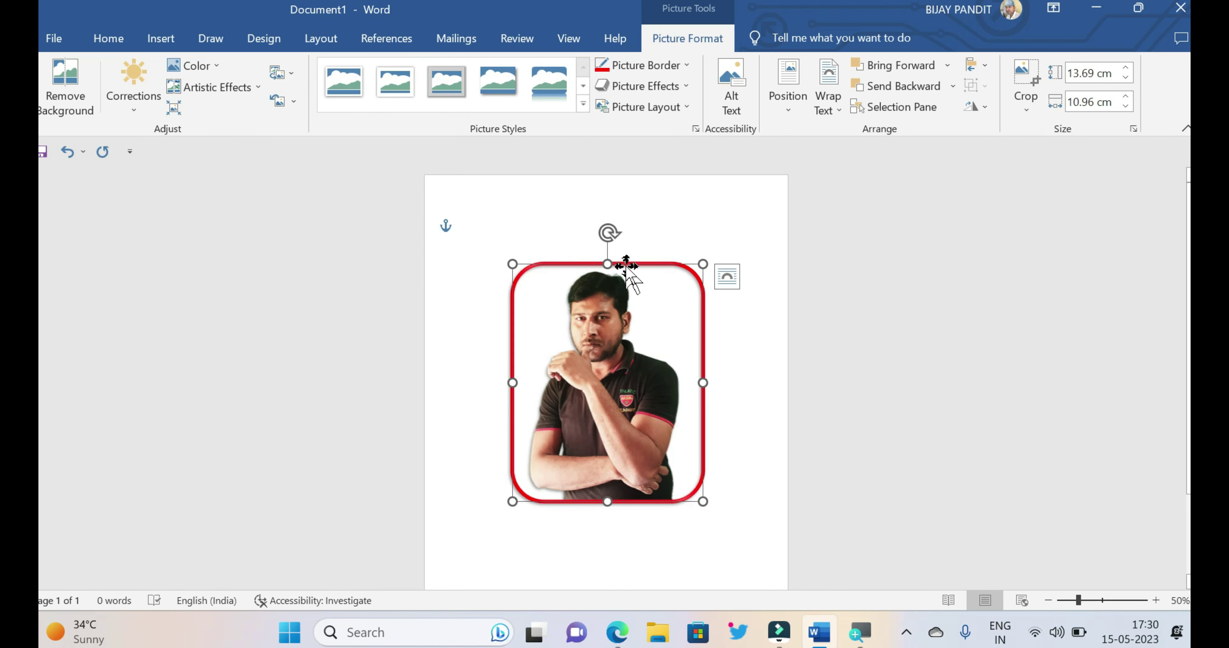
click(620, 340)
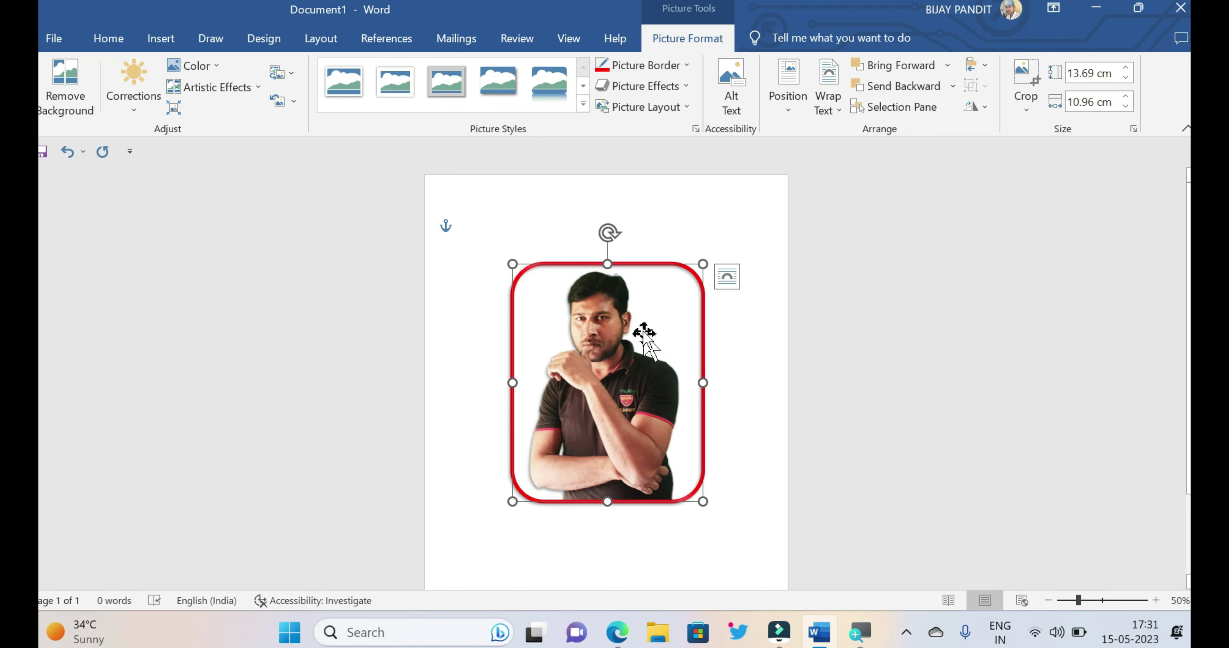
drag(620, 340, 521, 266)
drag(583, 49, 695, 139)
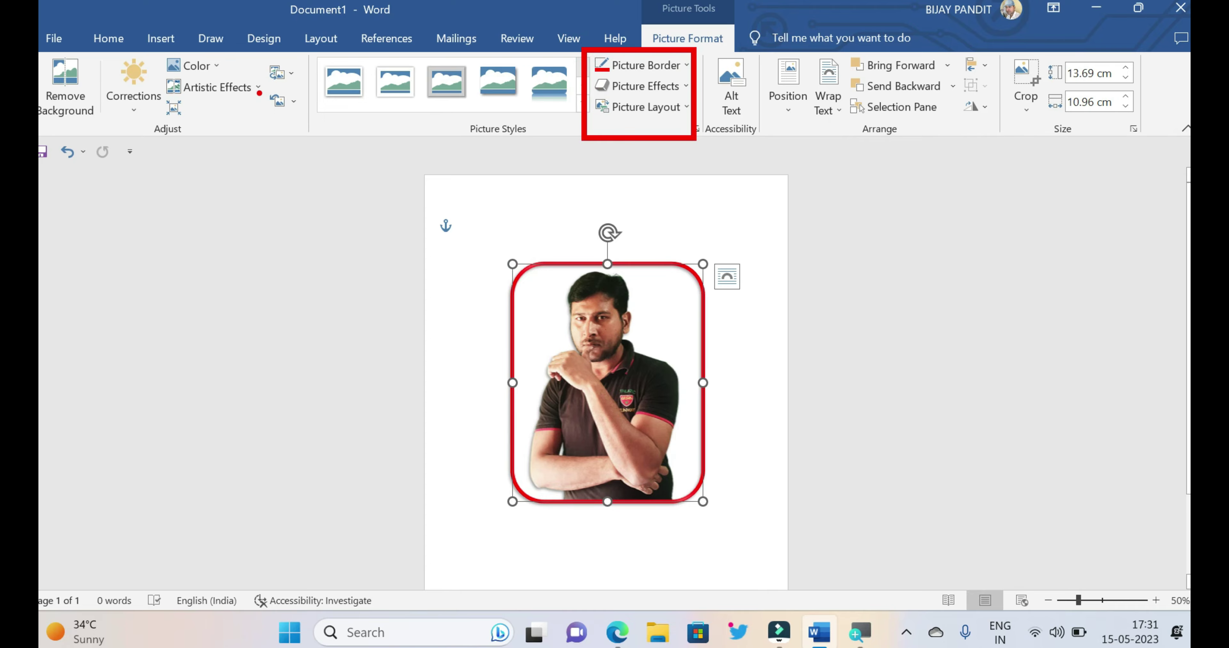
drag(285, 102, 307, 117)
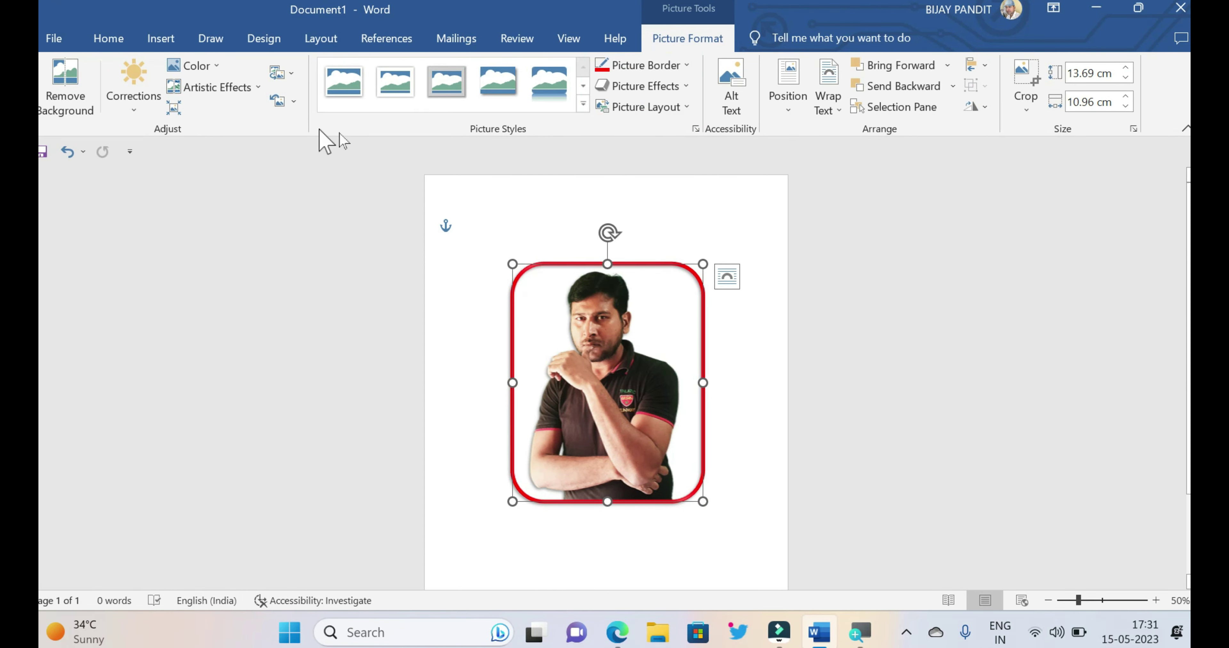
click(279, 101)
Reset the photo to a plain, unframed 19.68 × 15.77 cm and move it higher up the page
click(294, 101)
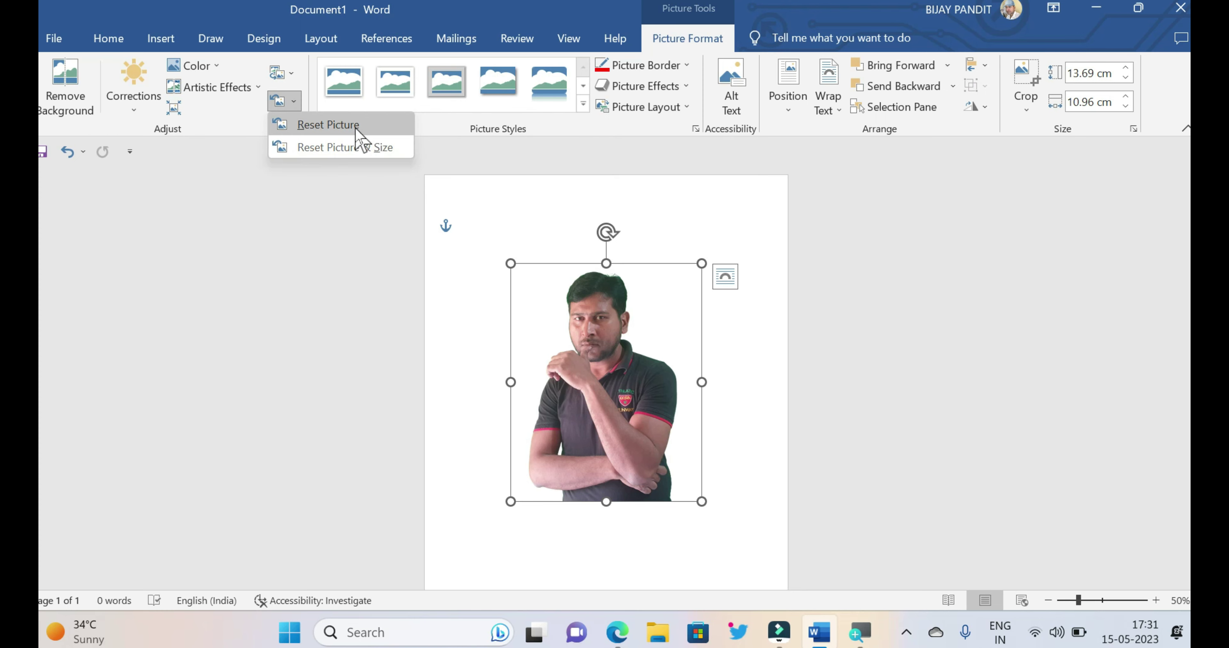
click(355, 149)
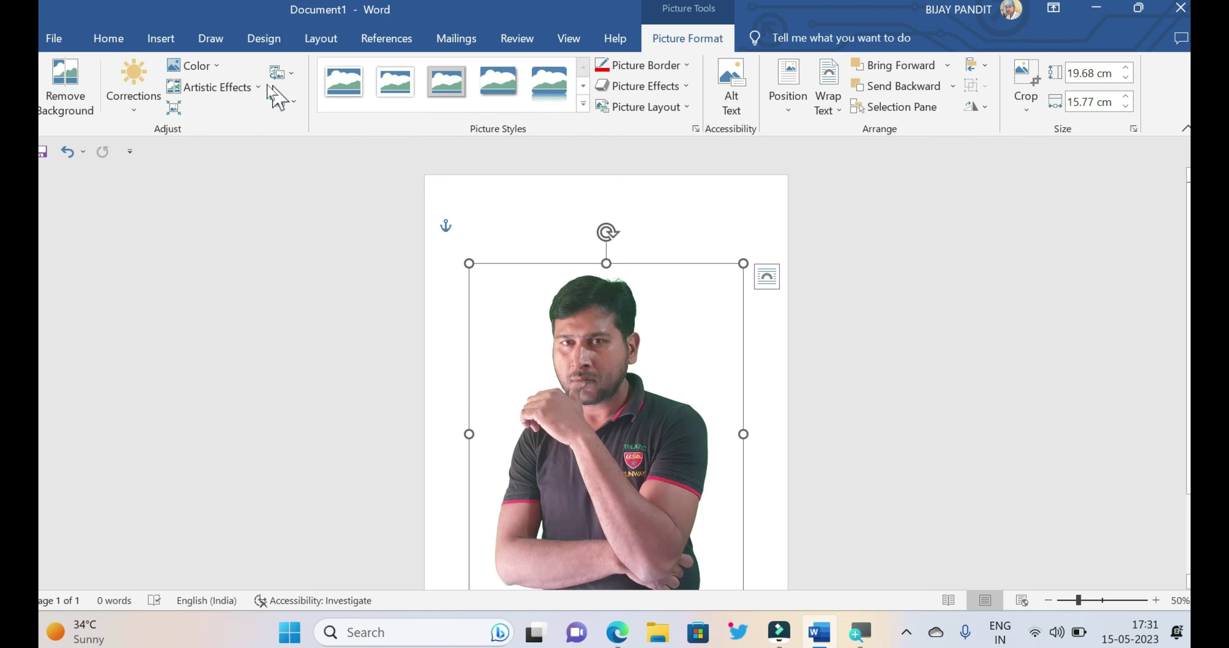
click(295, 112)
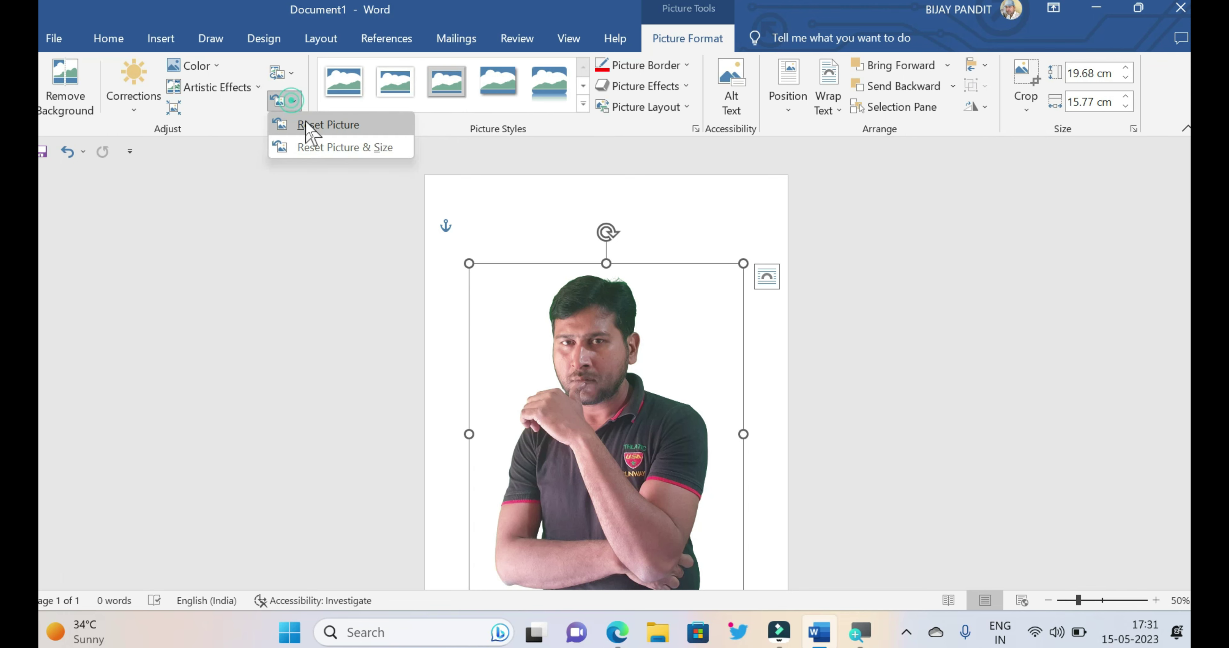
click(309, 125)
drag(598, 357, 607, 312)
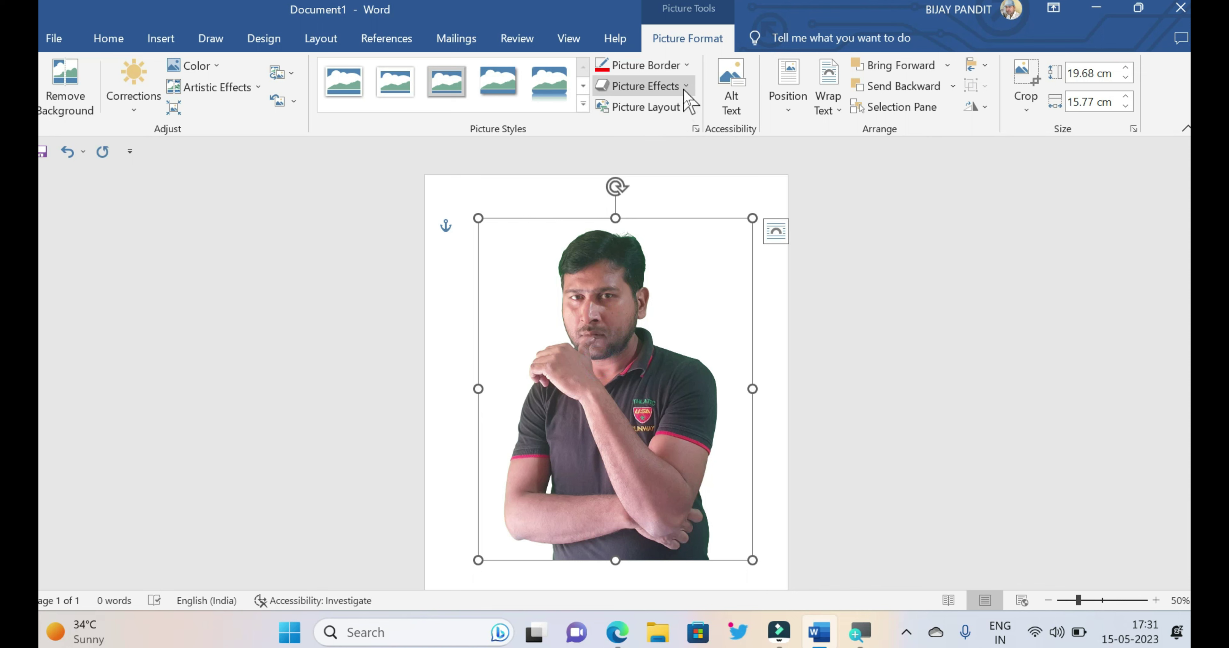
Give the photo a thick, dashed, yellow picture border
click(645, 65)
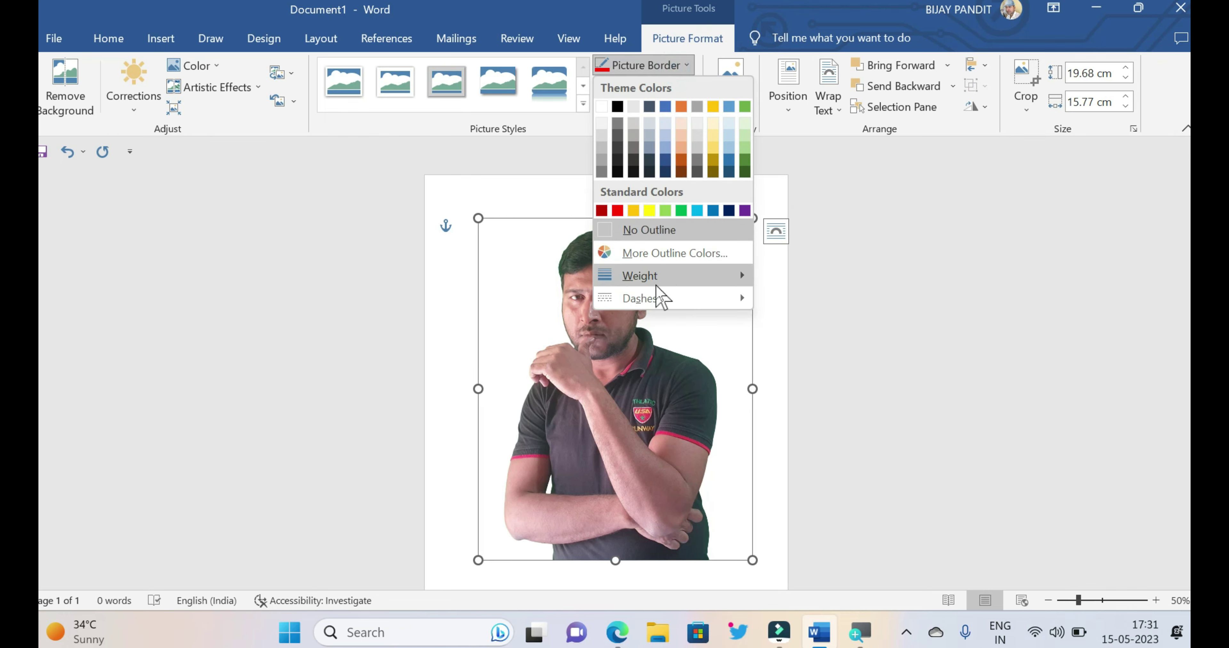
click(842, 435)
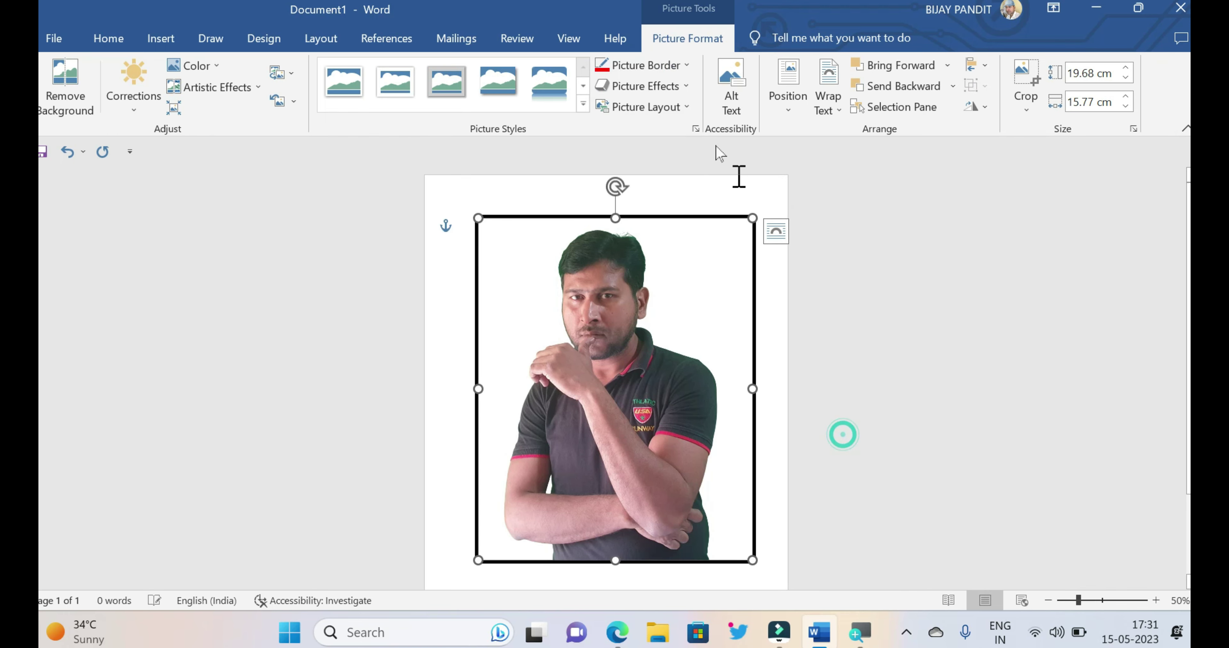
click(683, 71)
click(663, 299)
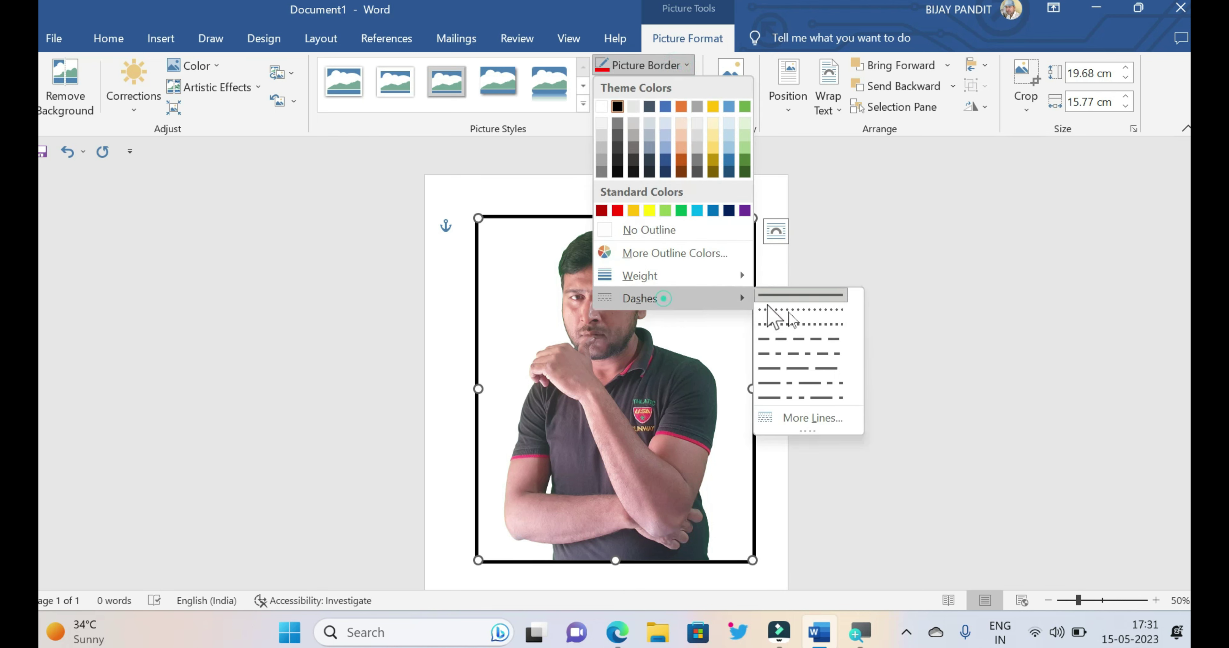
click(796, 322)
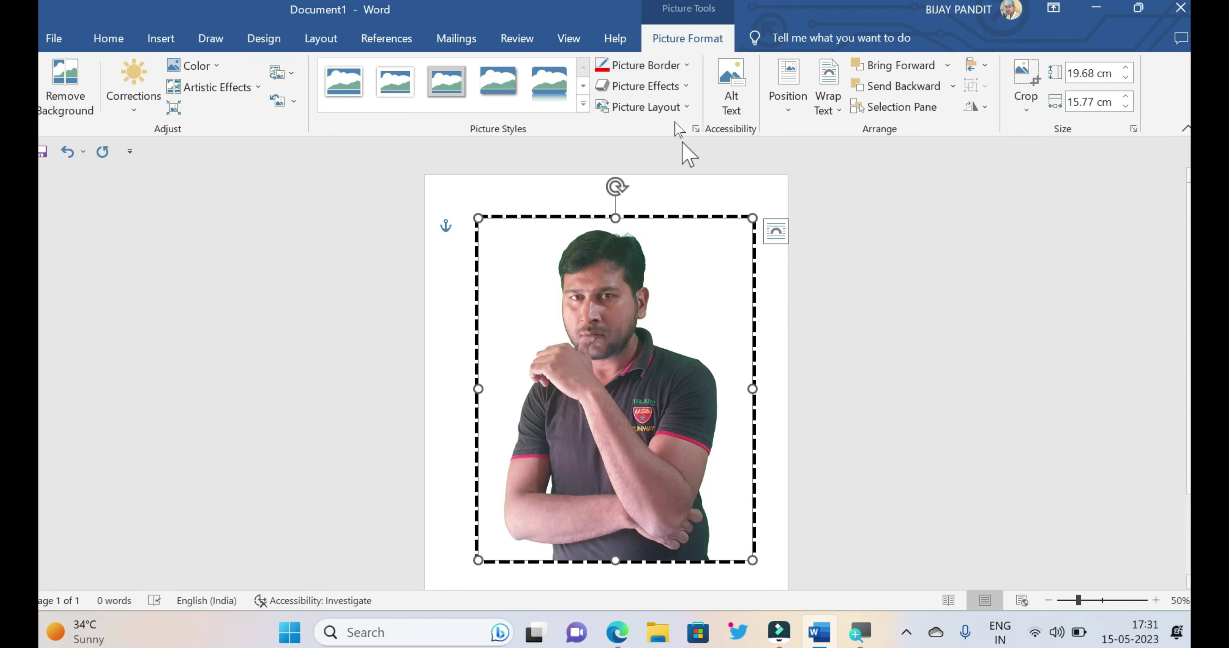
click(685, 66)
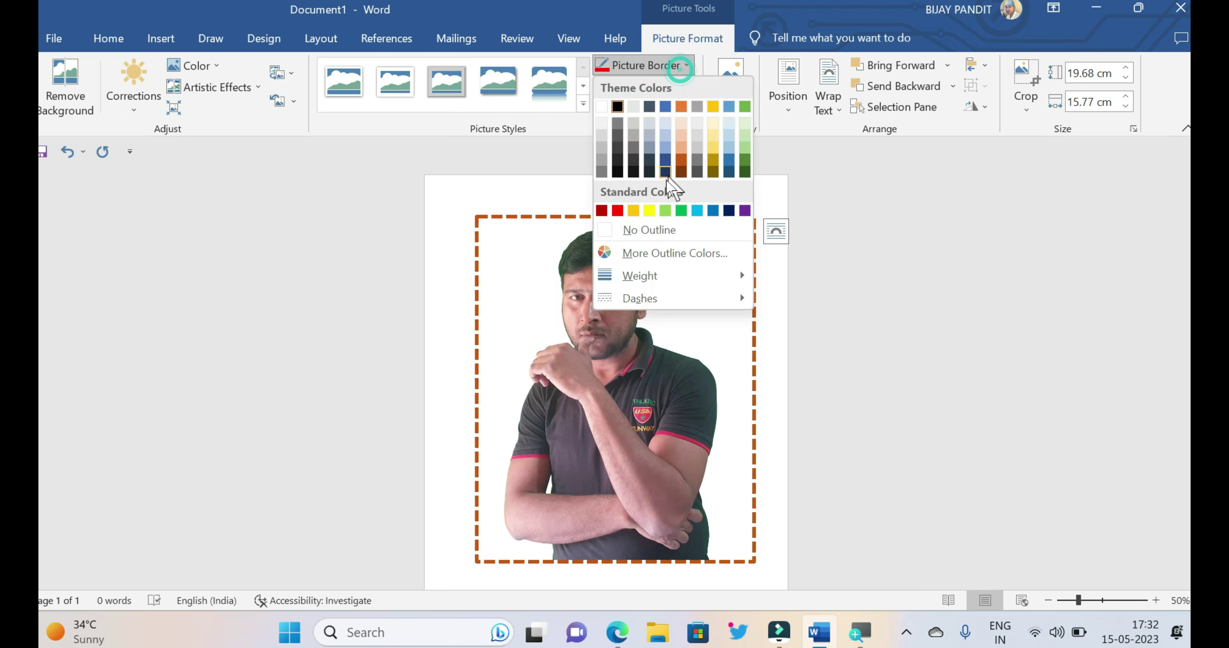
click(648, 210)
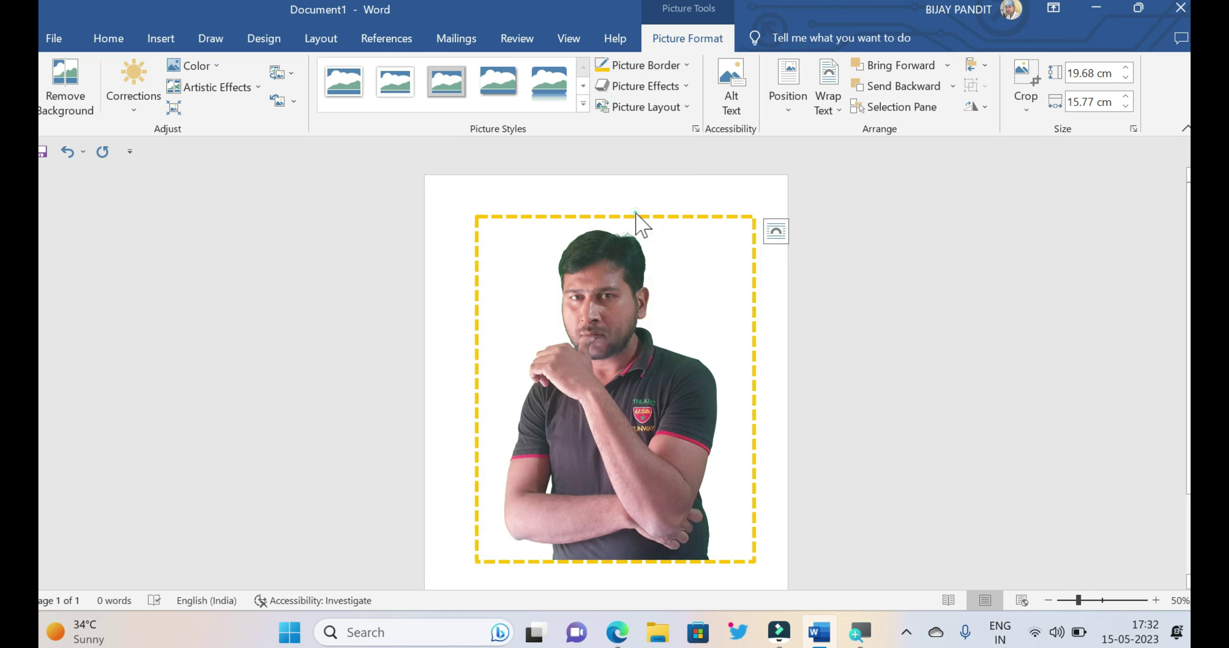
click(677, 91)
mouse_move(656, 120)
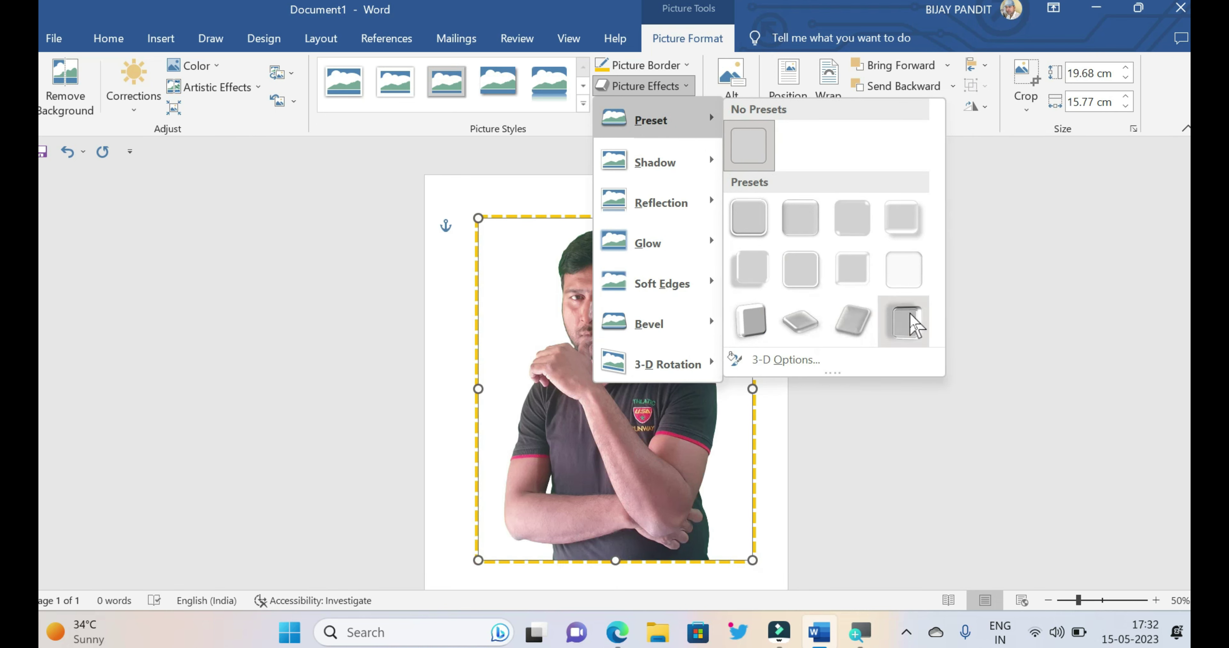
Move the photo to the page's left edge and shrink it to 13.12 × 10.51 cm
click(673, 439)
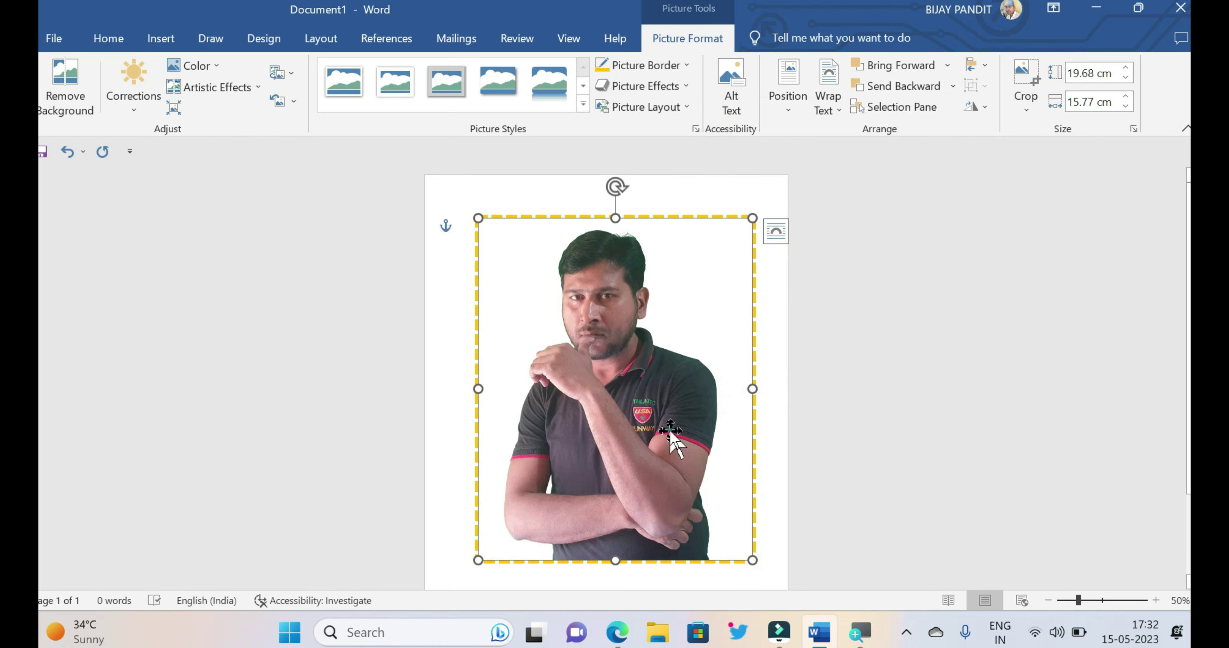
drag(670, 431, 571, 412)
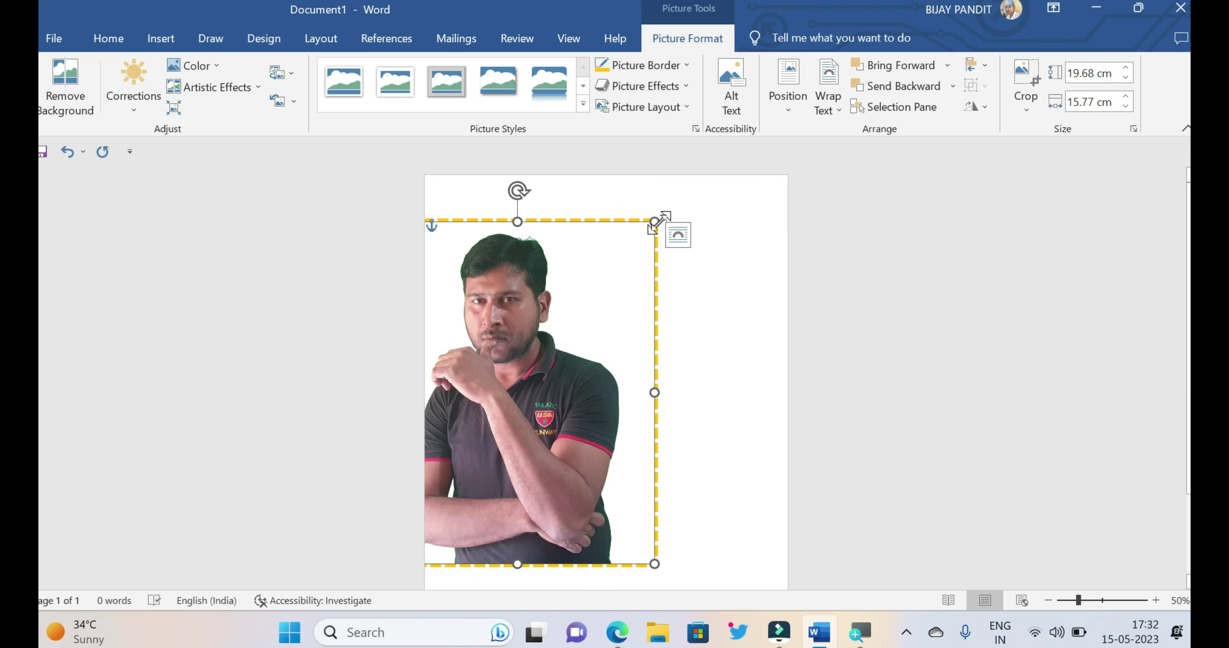
drag(654, 222, 578, 336)
mouse_move(501, 431)
mouse_down()
mouse_move(537, 328)
mouse_move(524, 321)
mouse_move(536, 414)
mouse_up()
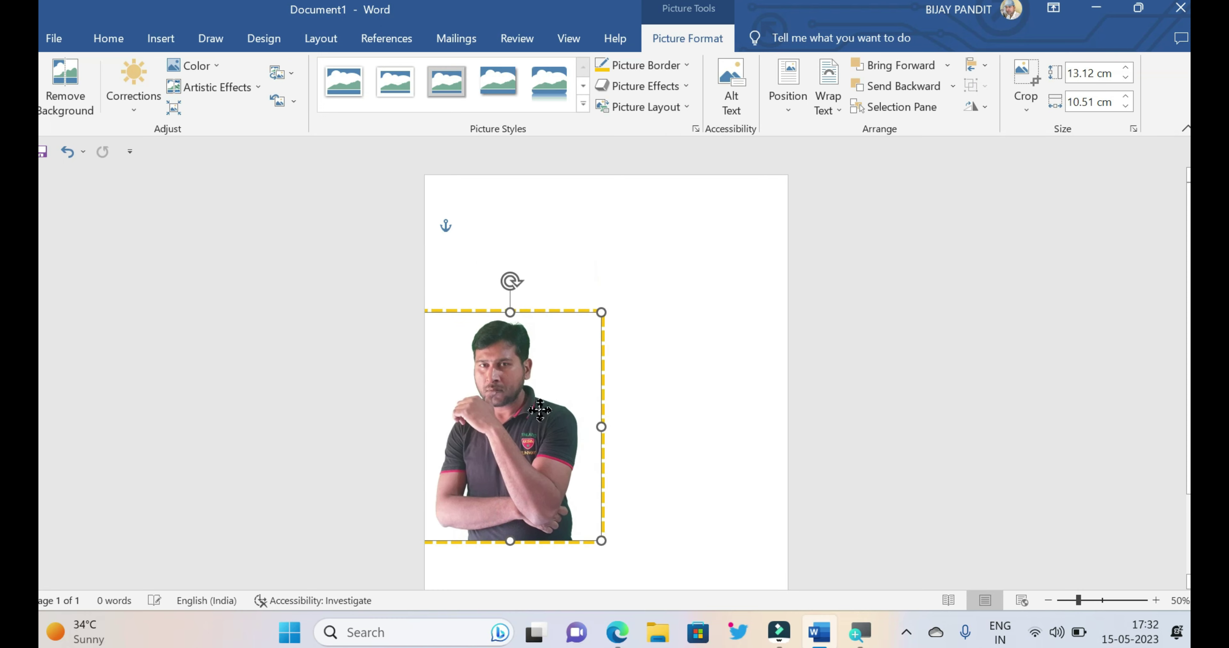
Move the photo to the centre of the page
click(685, 87)
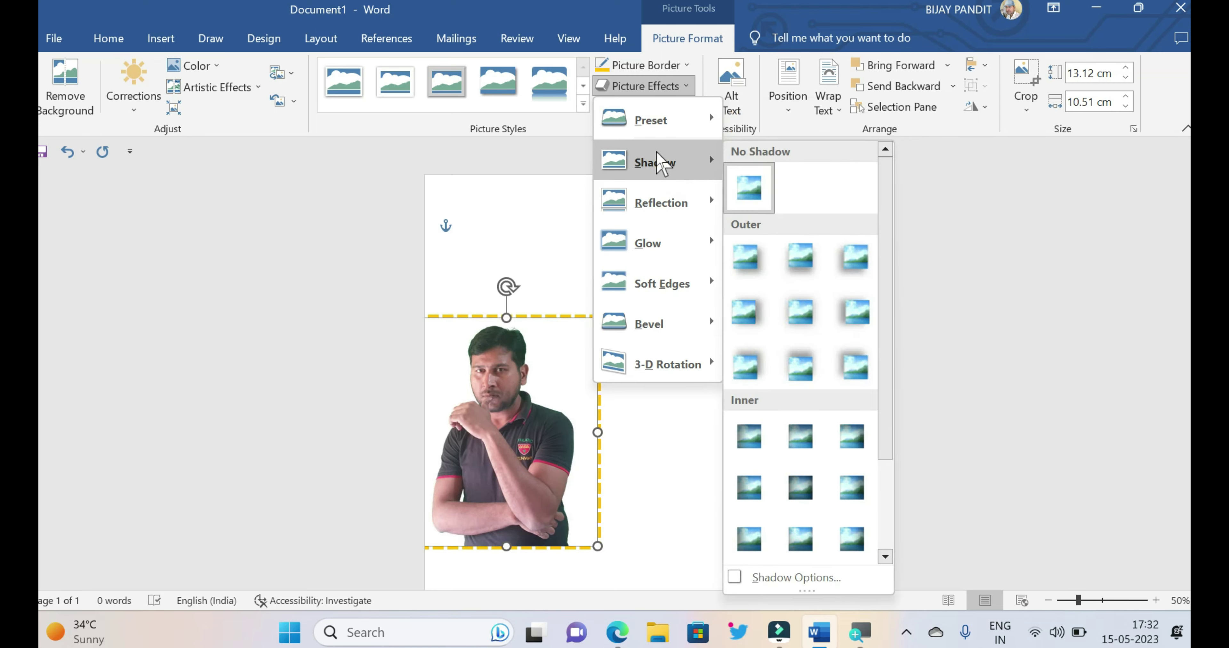
mouse_move(656, 162)
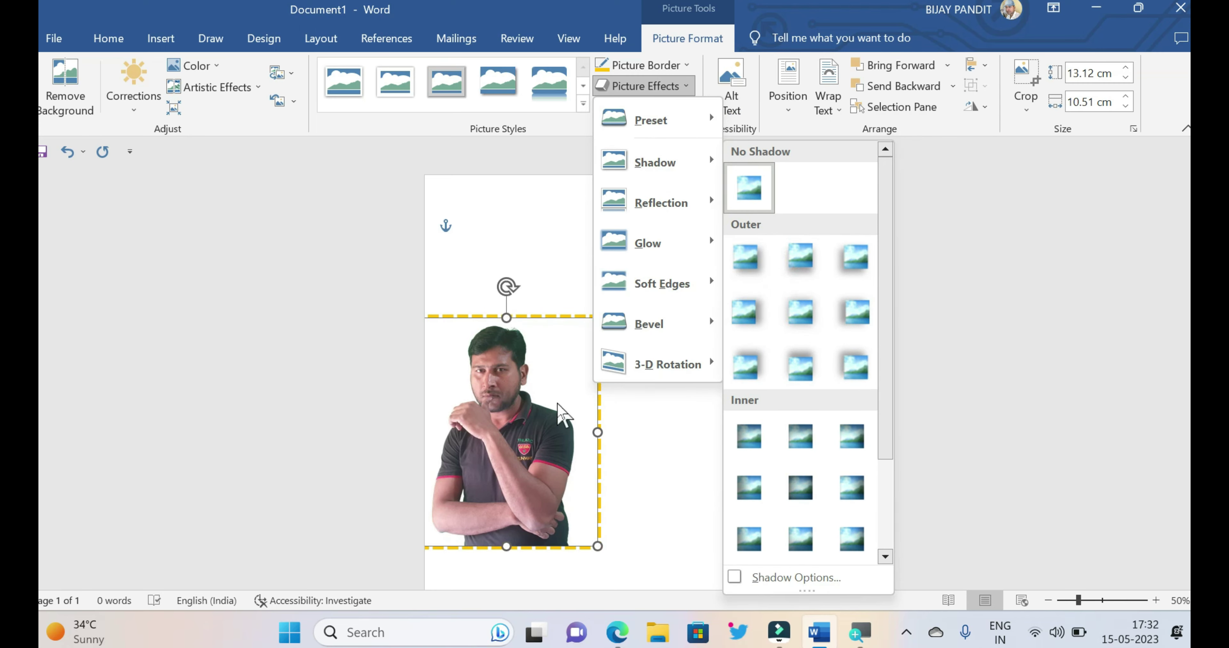
click(554, 415)
drag(536, 412, 640, 364)
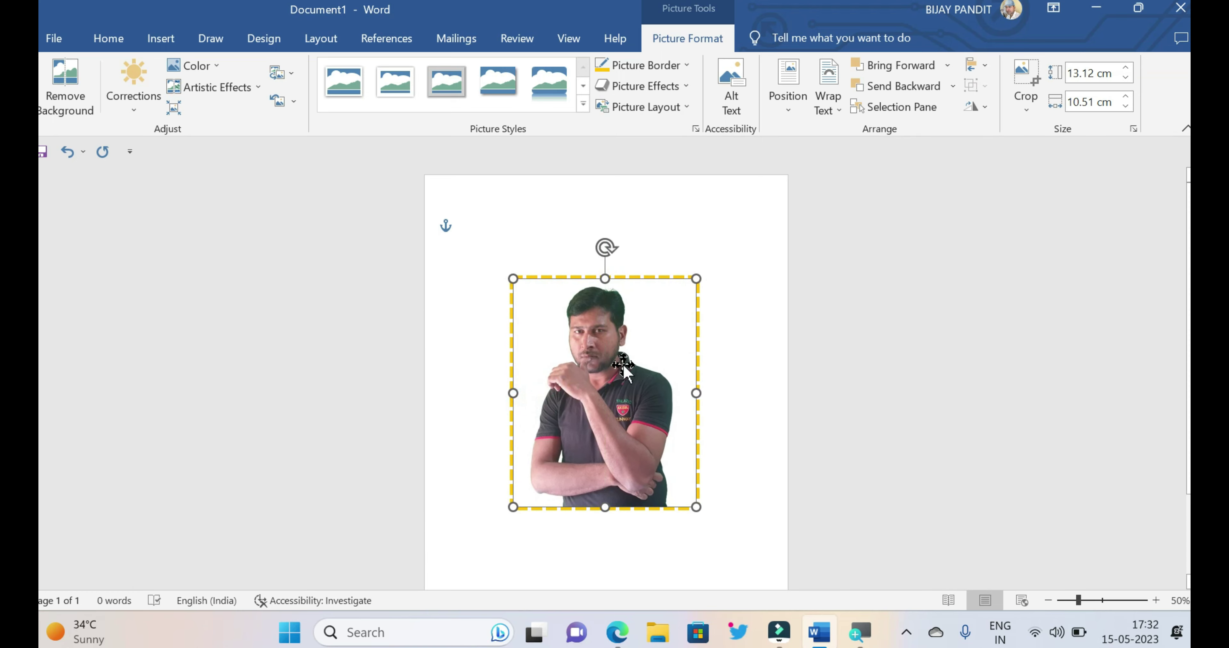
Apply a Perspective: Lower Left shadow to the photo
click(668, 86)
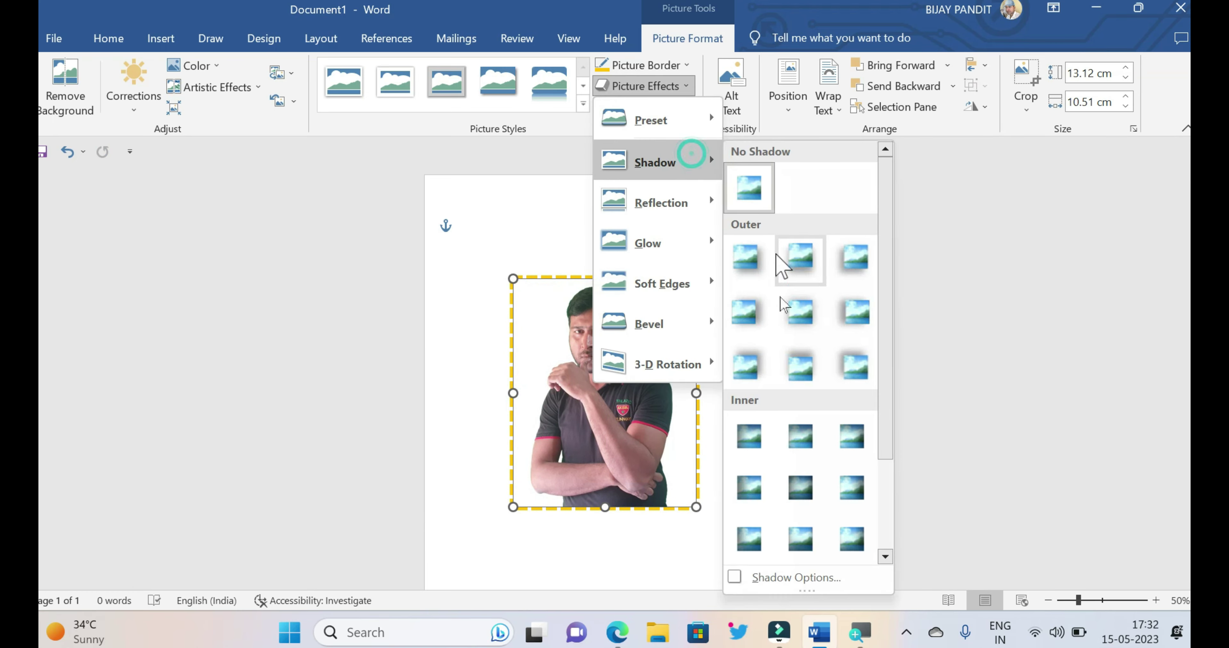
scroll(806, 429, down, 3)
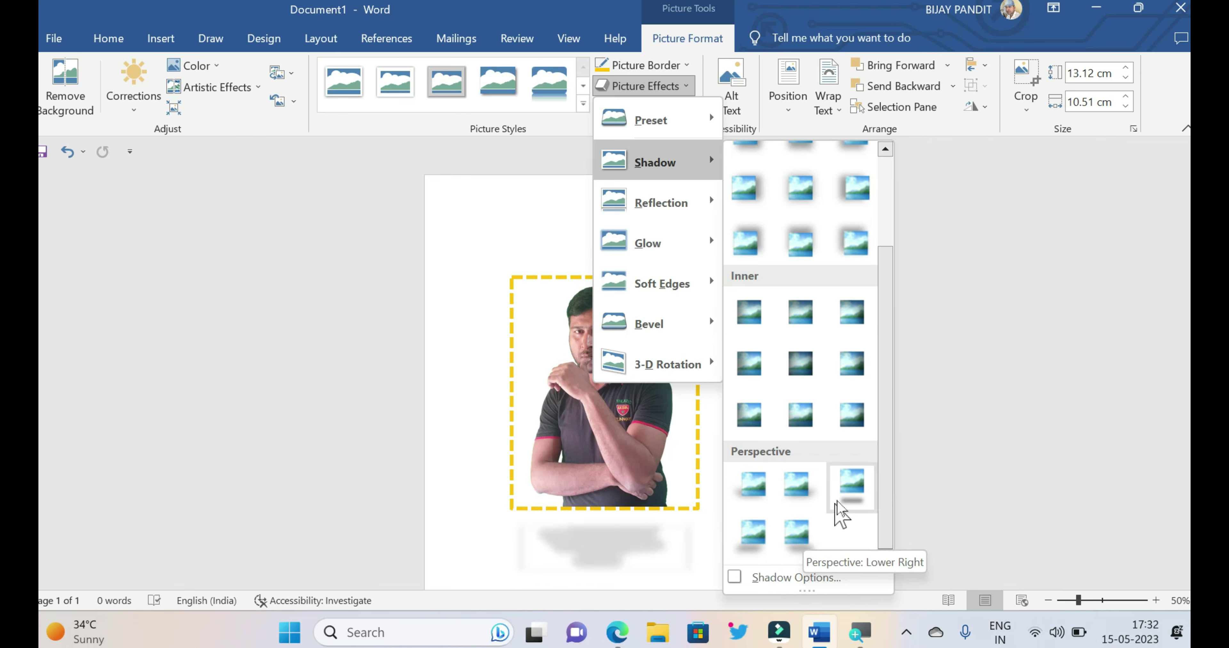
click(754, 536)
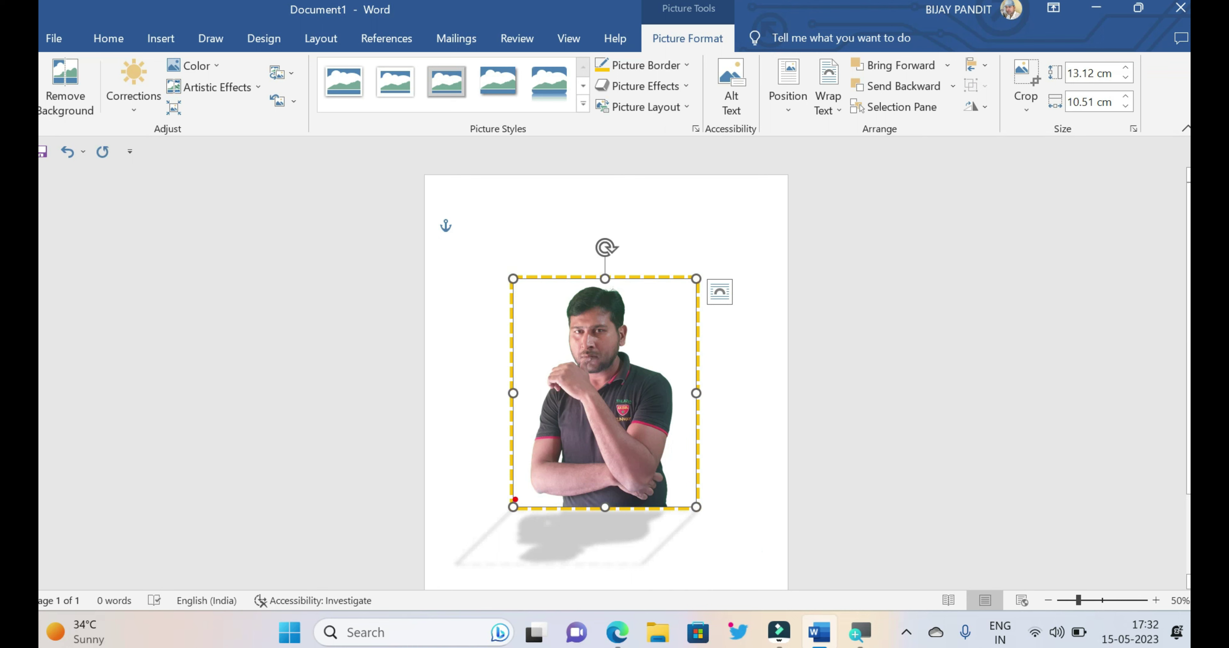
drag(515, 500, 697, 566)
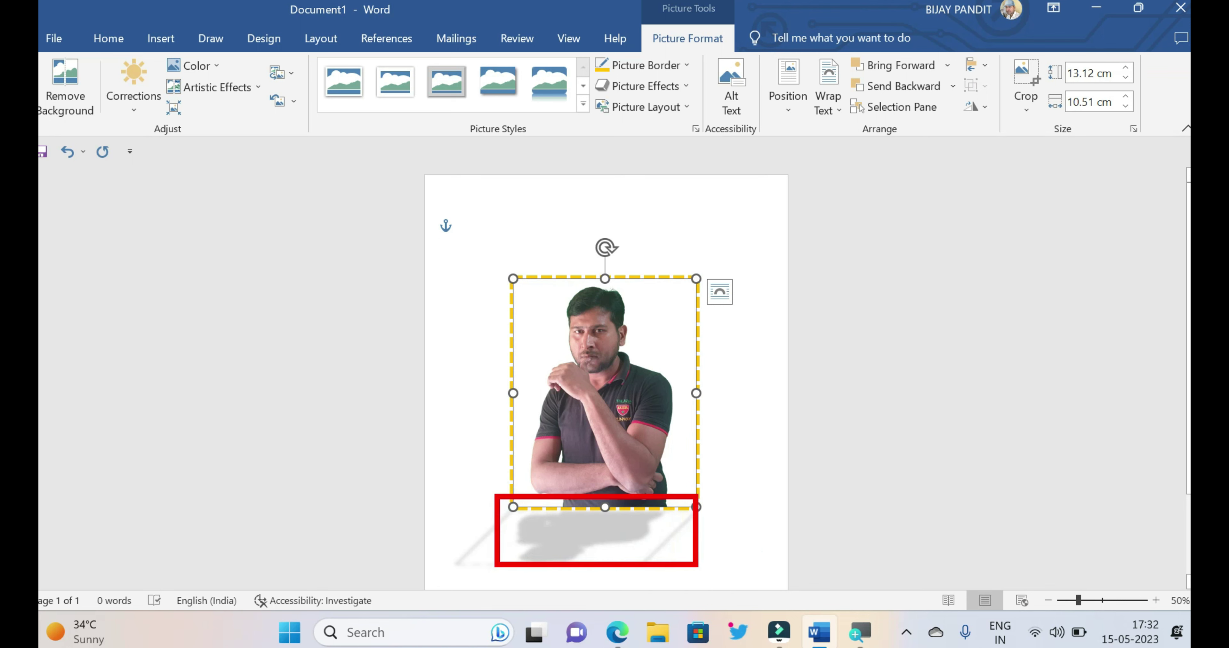
Set the photo's shadow to No Shadow
click(674, 87)
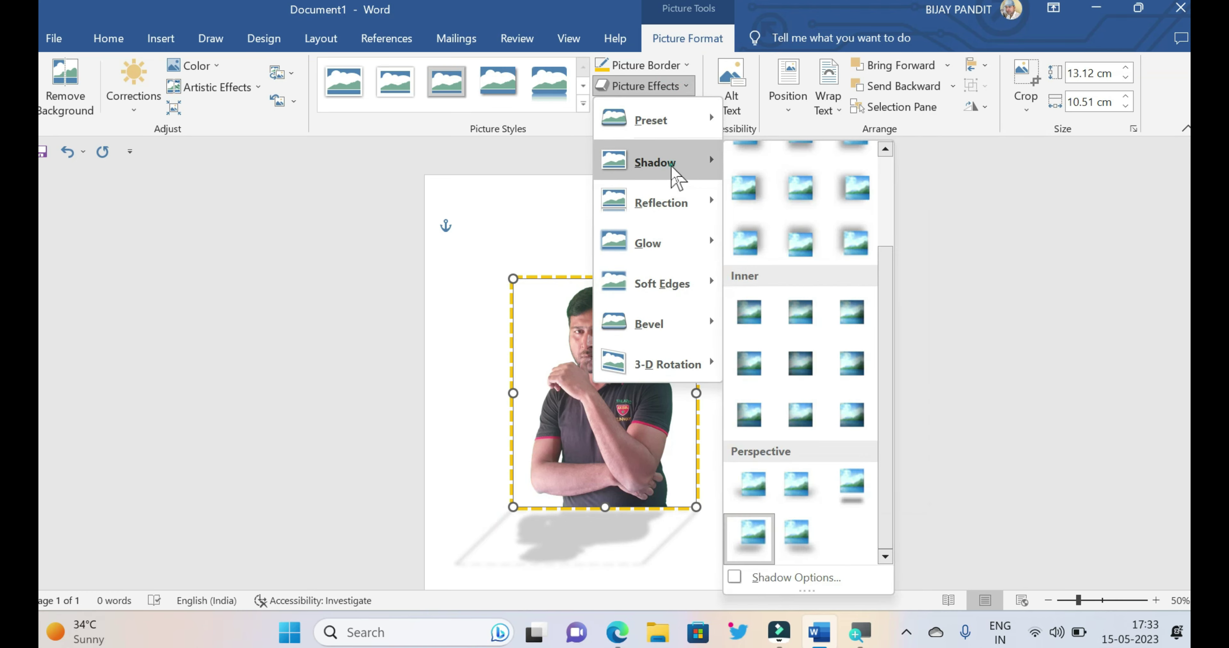
mouse_move(656, 162)
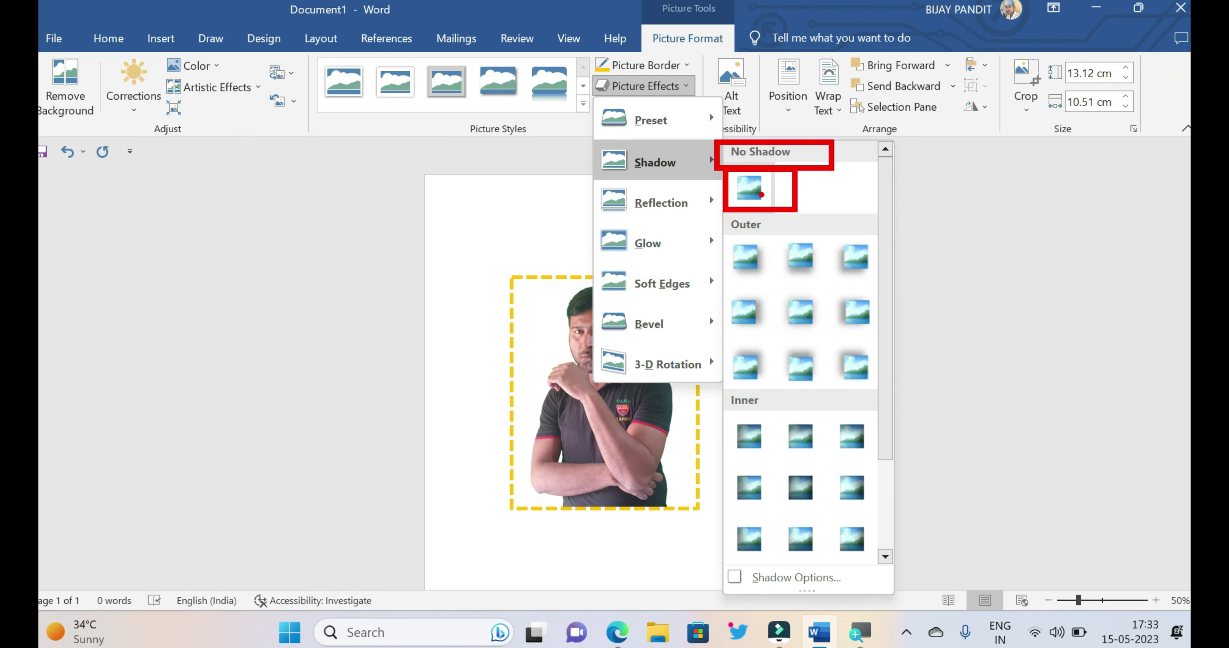
click(761, 194)
click(645, 86)
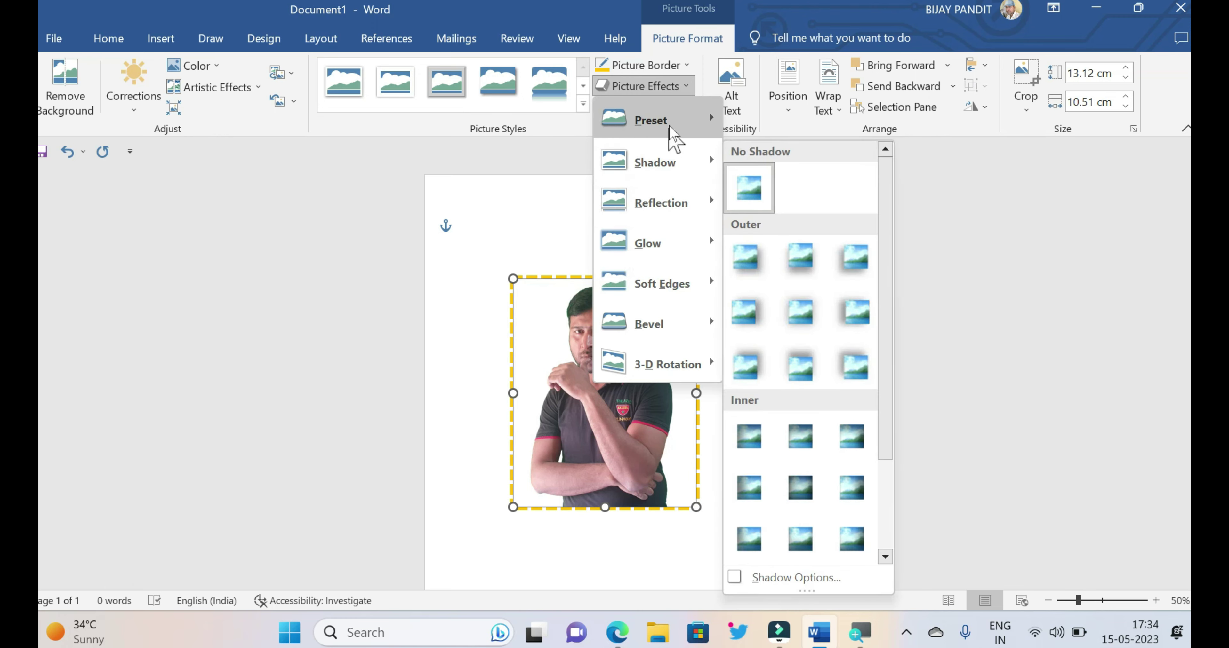
mouse_move(658, 120)
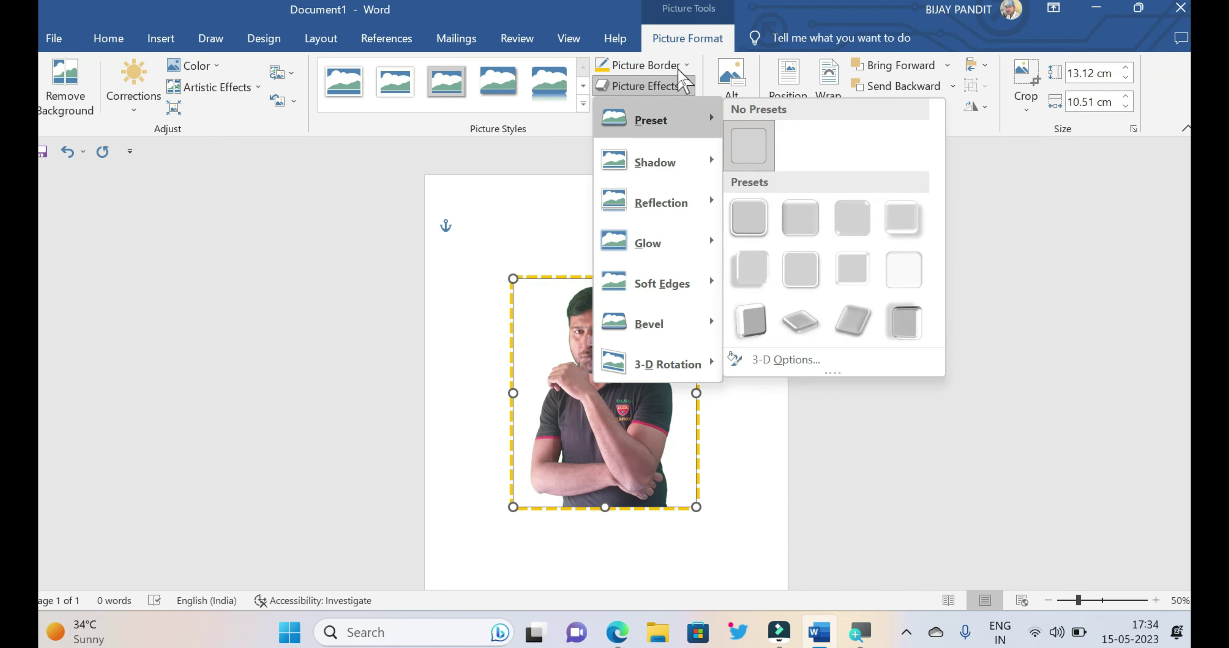
Remove the photo's dashed border and nudge it slightly down and left
click(682, 65)
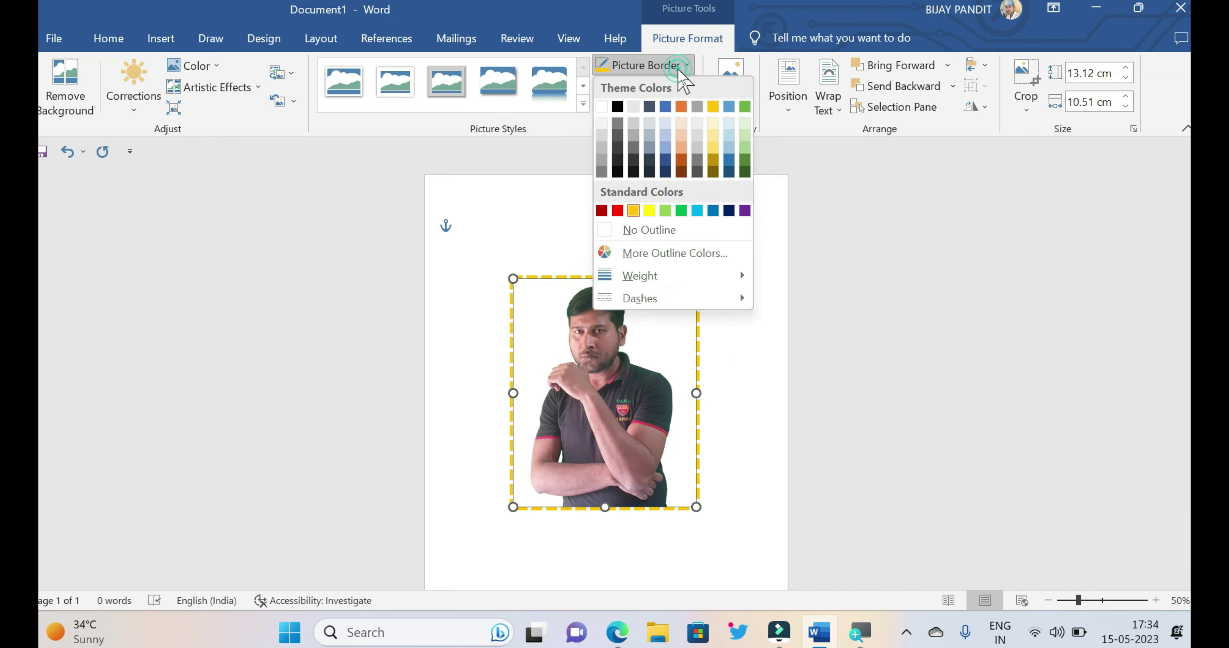
click(670, 233)
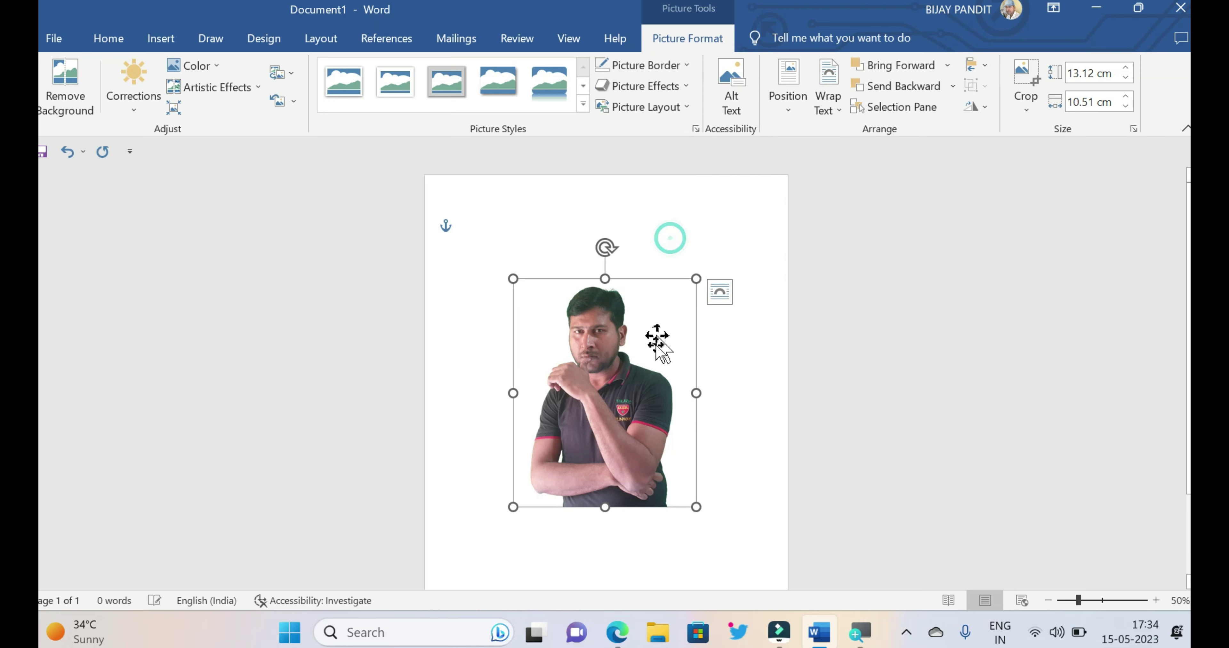
mouse_move(662, 384)
mouse_down()
mouse_move(679, 375)
mouse_move(658, 343)
mouse_move(552, 361)
mouse_move(600, 387)
mouse_up()
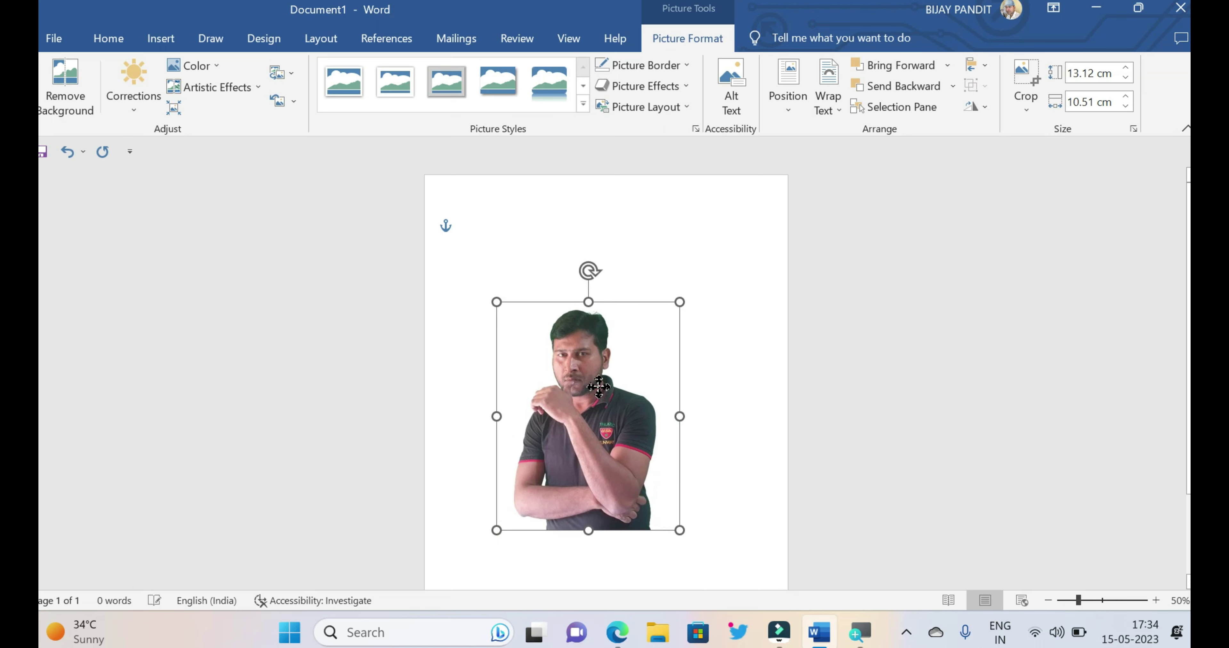
Preview the photo's Glow Variations gallery, then close it without applying a glow
click(691, 90)
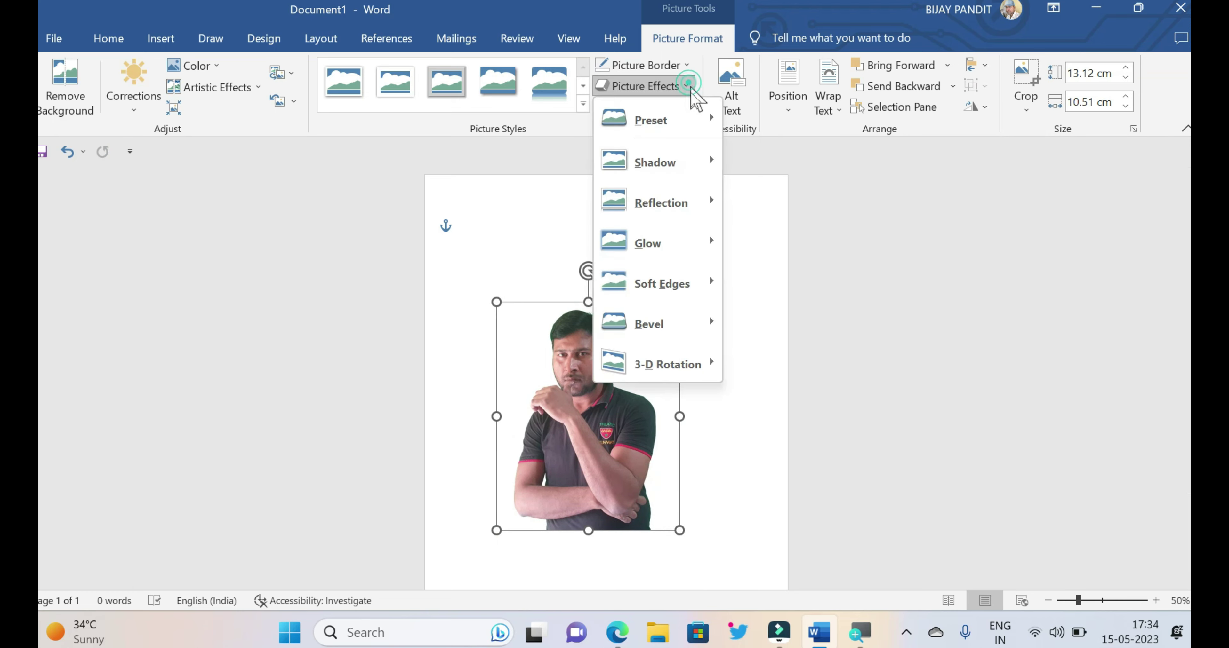
click(684, 251)
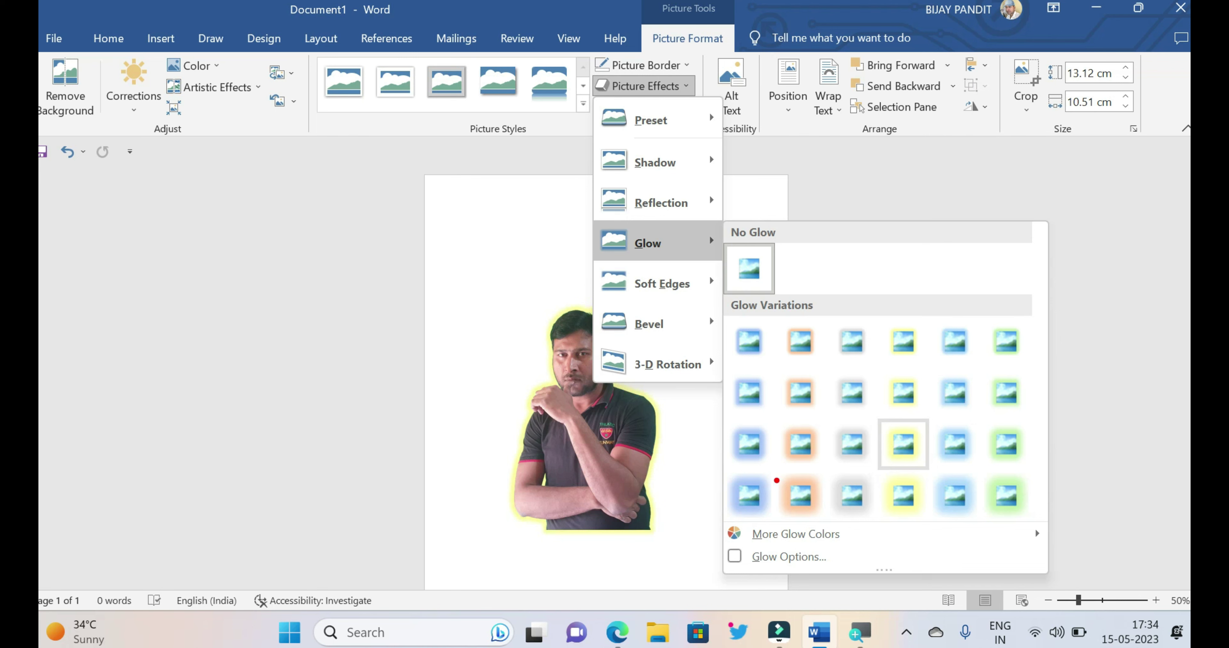
drag(508, 284, 687, 554)
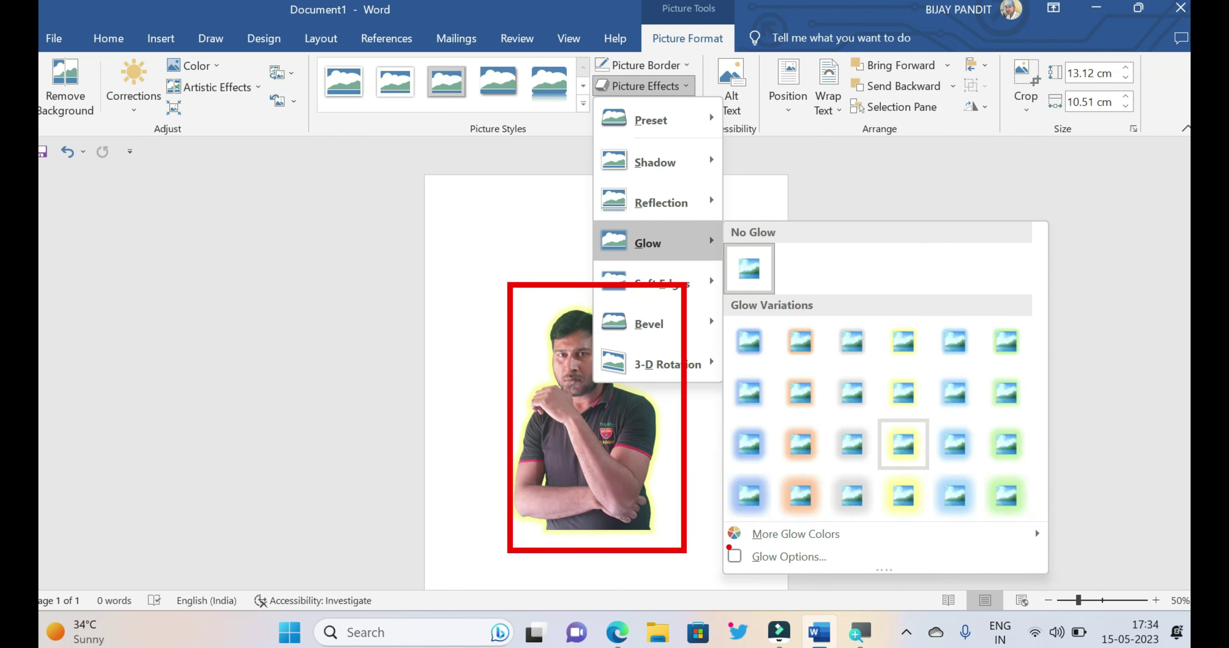
drag(726, 542, 851, 581)
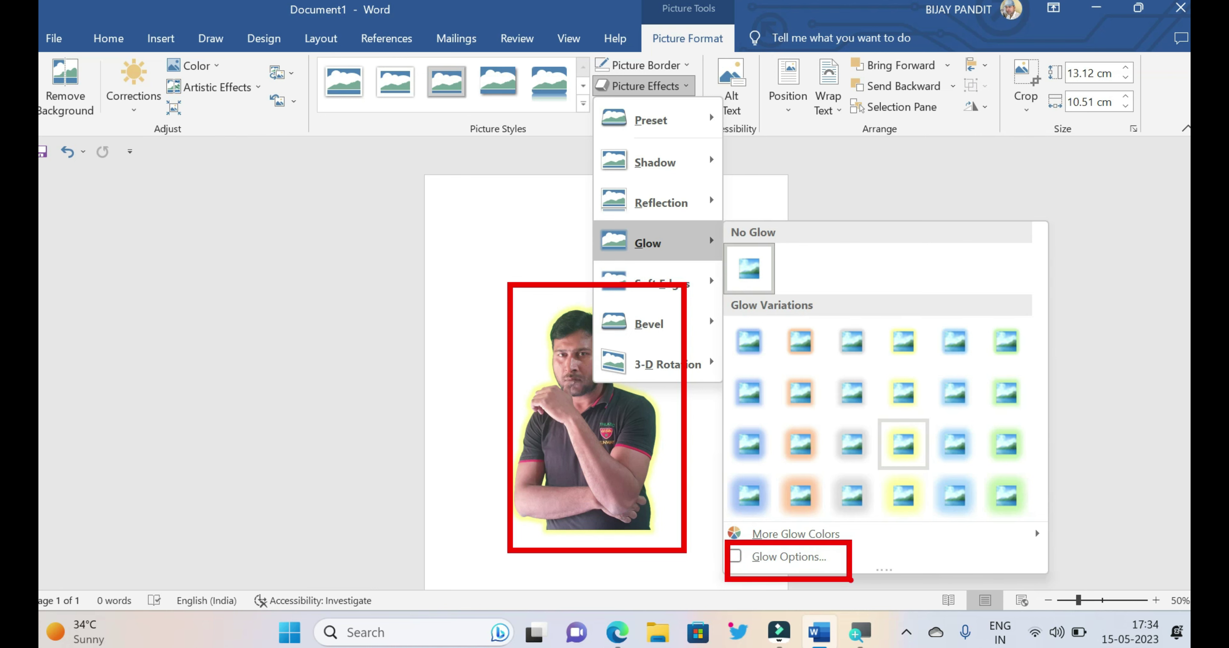
key(Escape)
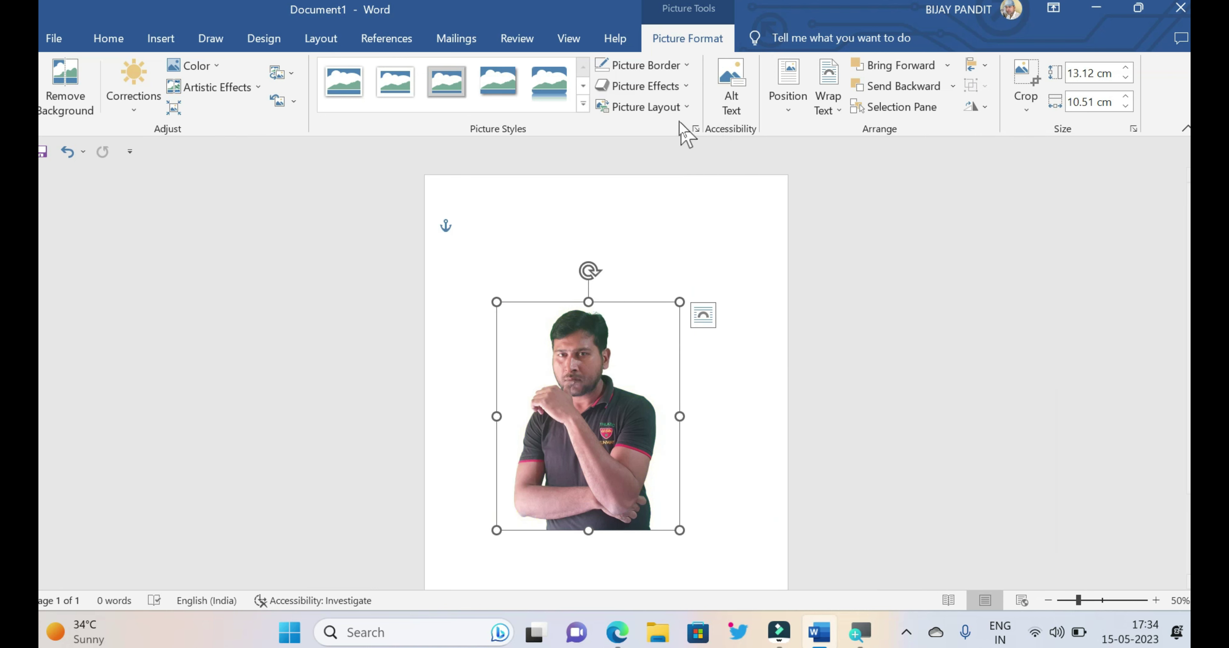
In Glow Options, set the photo's glow colour to yellow
click(685, 87)
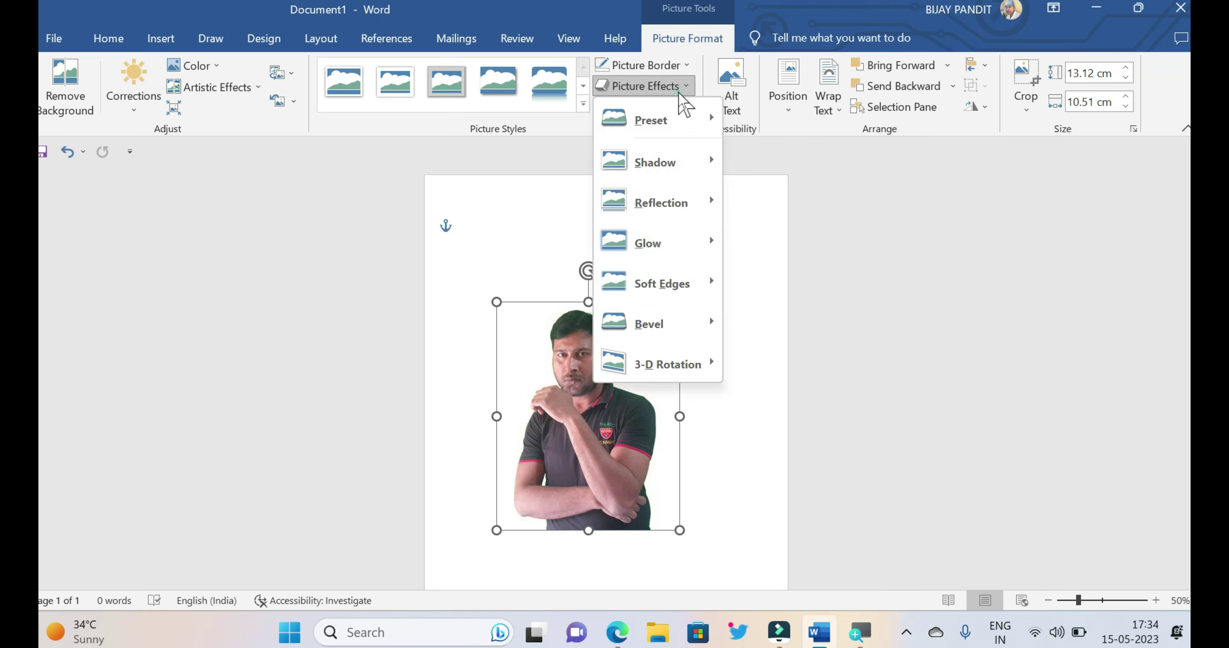
click(670, 251)
click(806, 558)
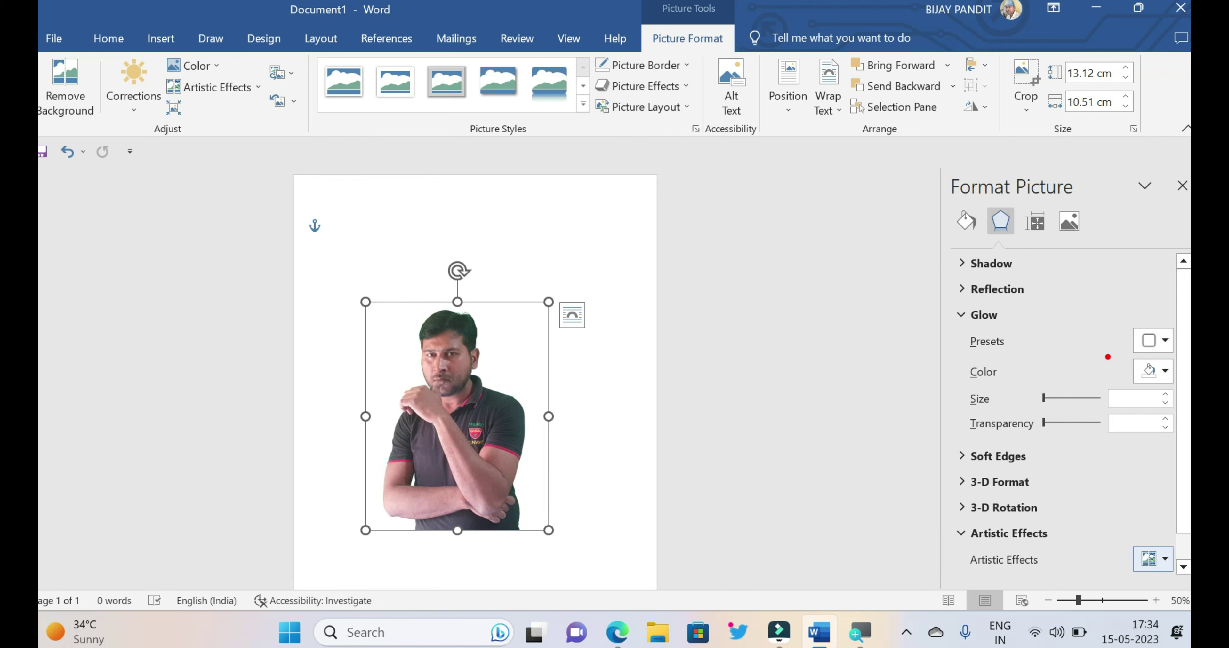
drag(950, 361, 1014, 386)
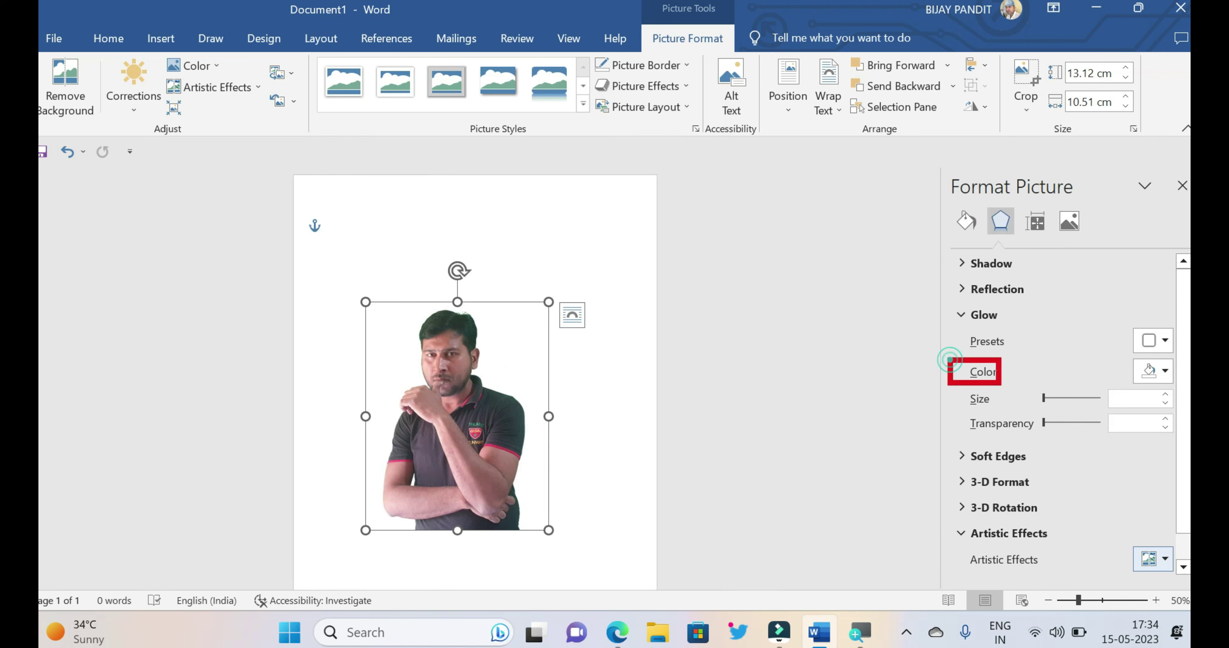
drag(1115, 353, 1188, 389)
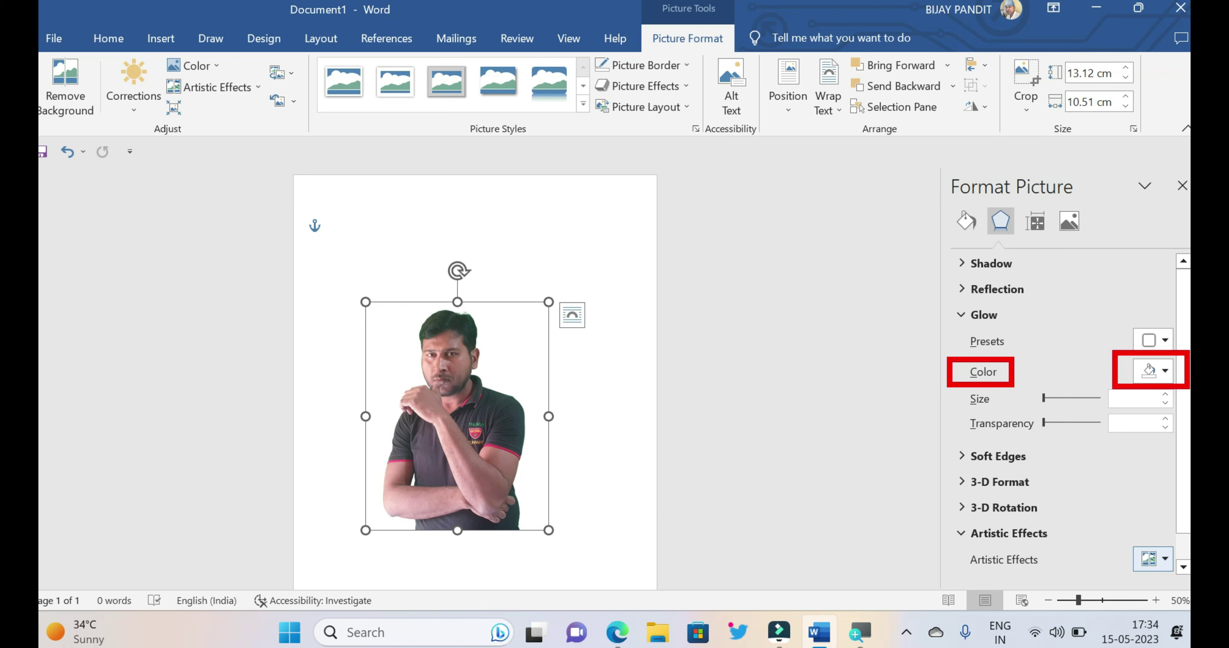
click(1165, 372)
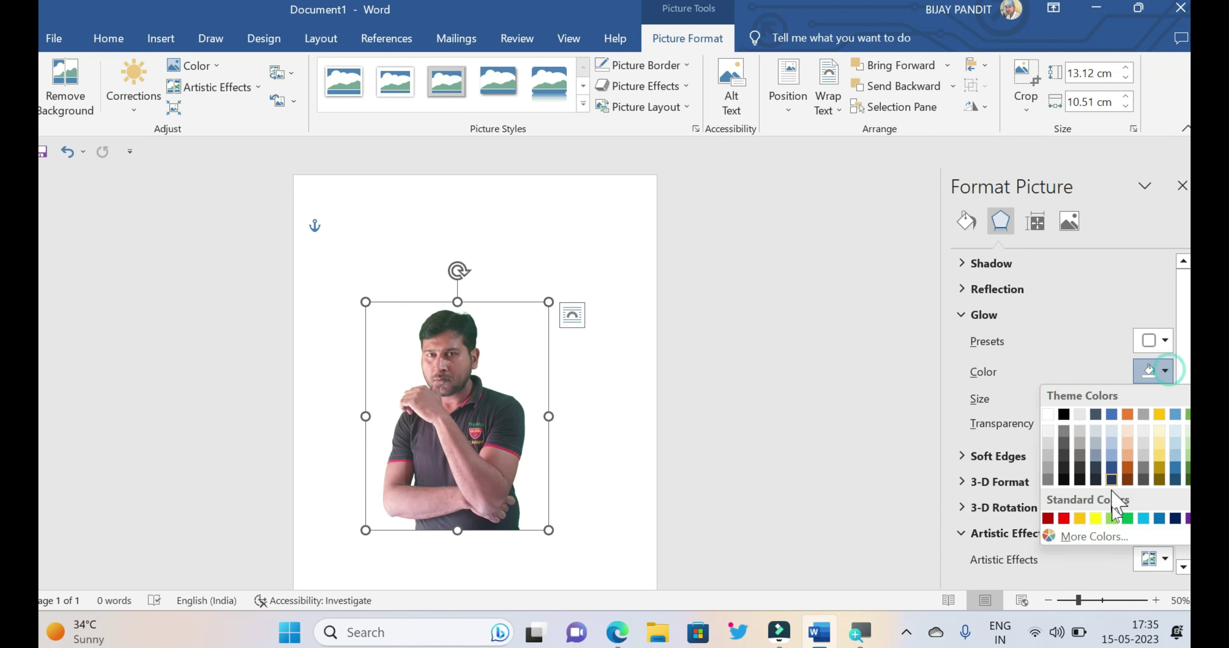
click(1095, 519)
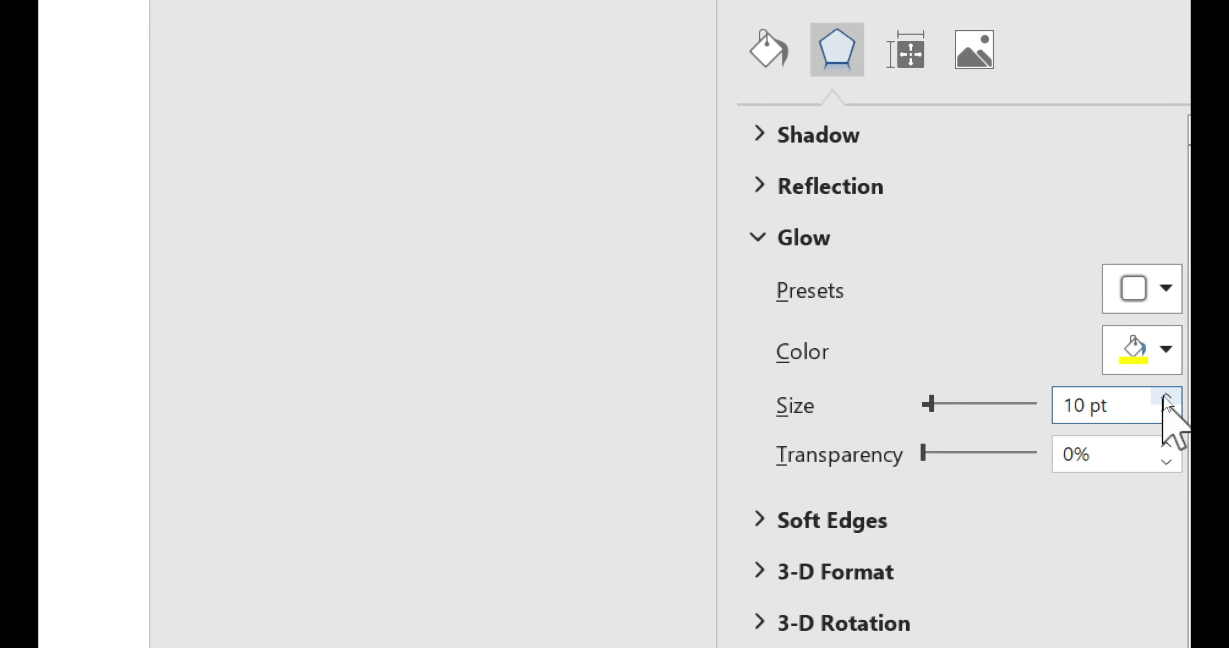
Raise the yellow glow's size point by point with the Size spinner
click(1165, 400)
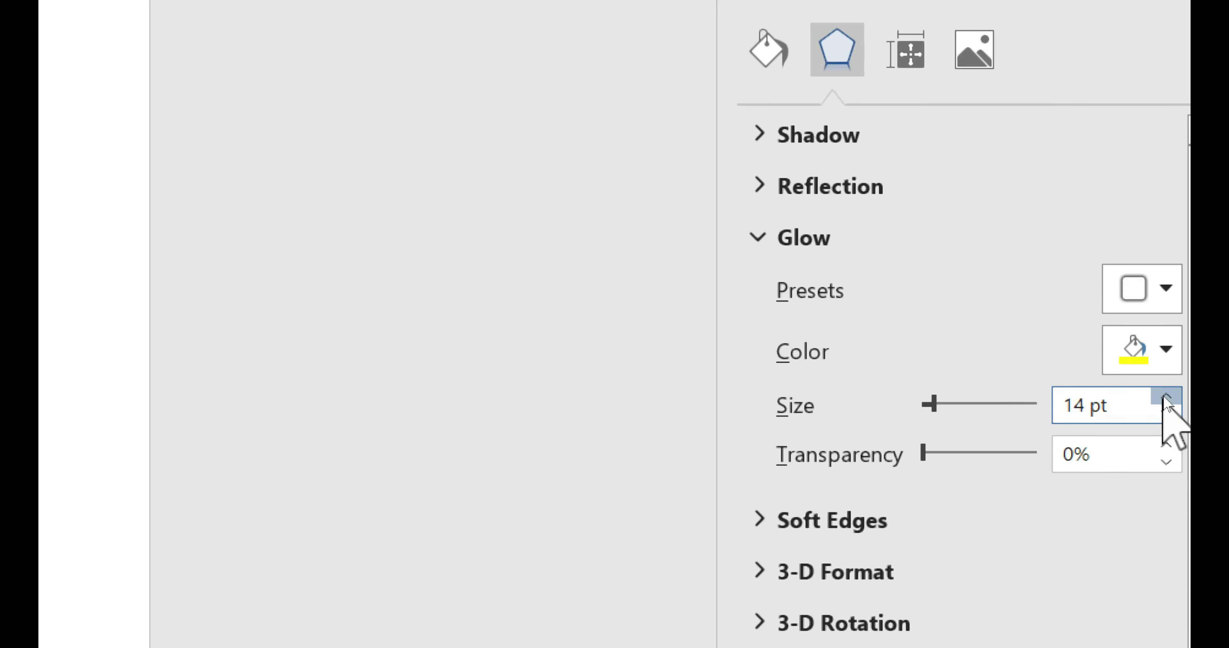
click(1164, 399)
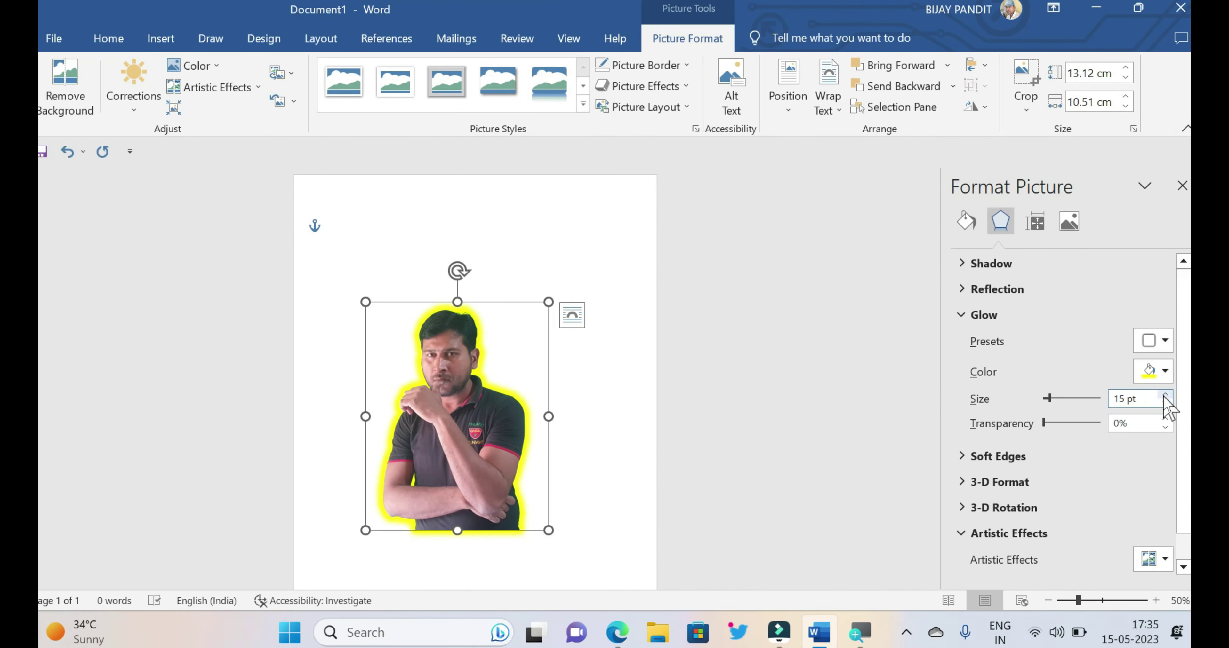
click(1164, 395)
click(1164, 395)
click(1164, 395)
click(1165, 396)
click(1165, 395)
click(1165, 395)
click(1164, 395)
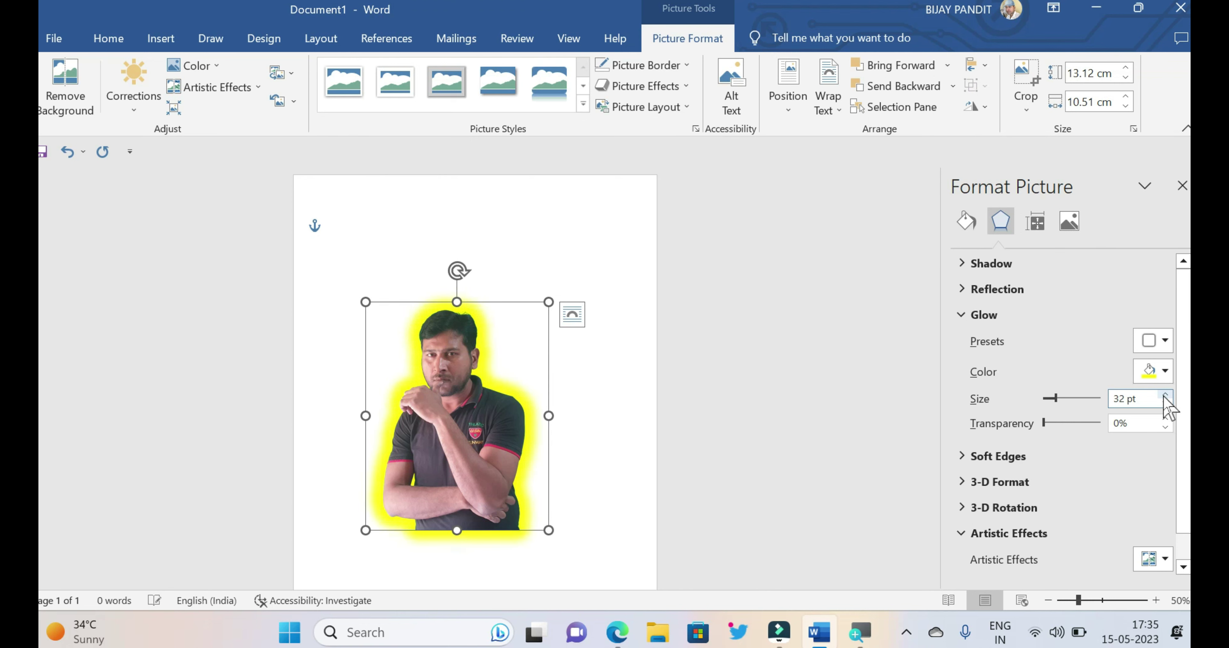
click(1165, 395)
click(1165, 396)
click(1165, 395)
Settle the glow at 14 pt size with 0% transparency
click(1165, 403)
click(1165, 403)
click(1165, 403)
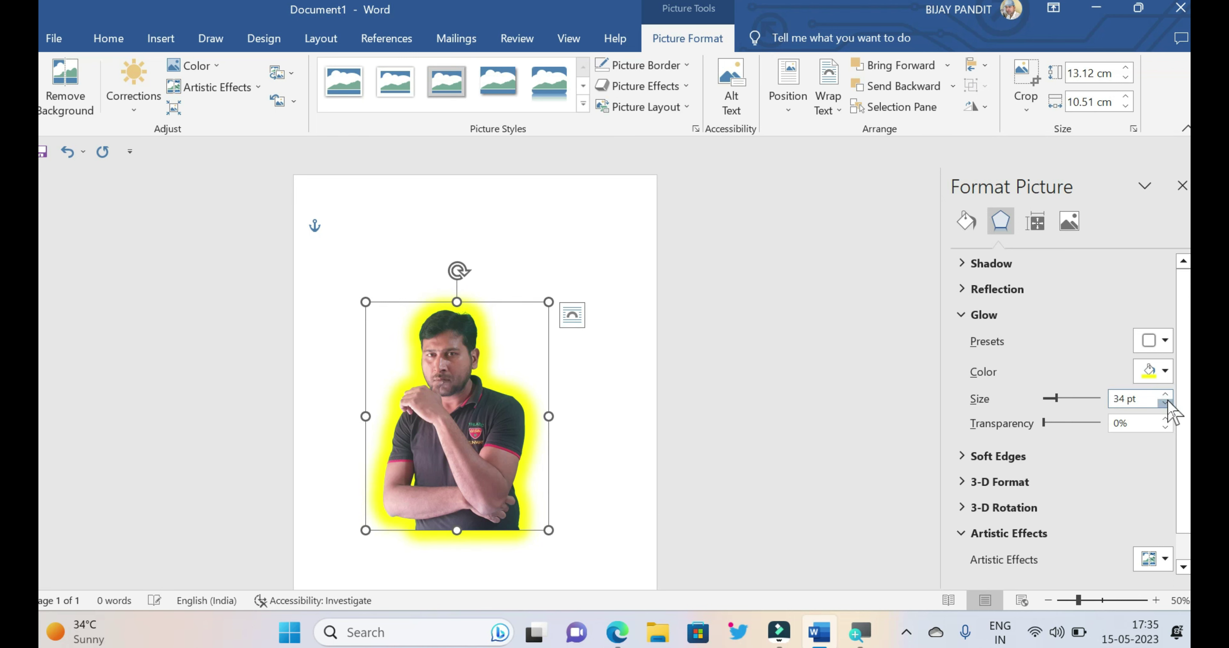
click(1165, 403)
click(1166, 403)
click(1165, 403)
click(1165, 403)
click(1165, 403)
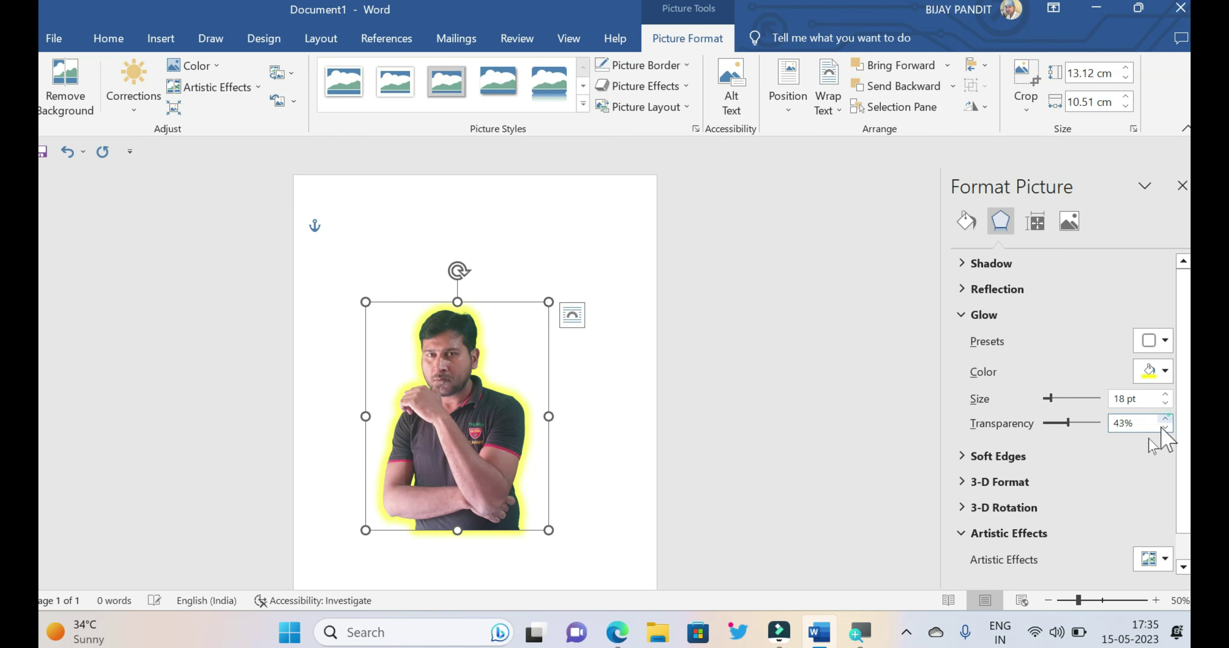
mouse_move(1067, 422)
mouse_down()
mouse_move(1101, 422)
mouse_move(1036, 435)
mouse_up()
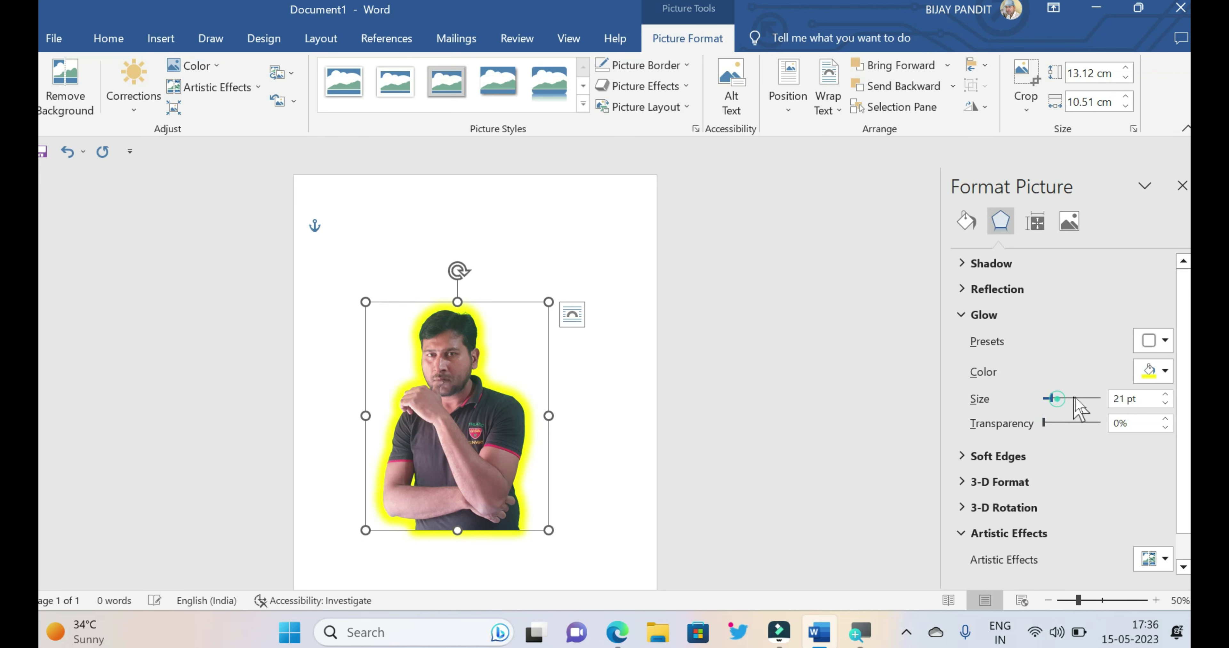
mouse_move(1057, 401)
mouse_down()
mouse_move(1089, 400)
mouse_move(1051, 407)
mouse_up()
In Soft Edges Options, try heavy soft edges, then return the size to 0 pt
click(680, 85)
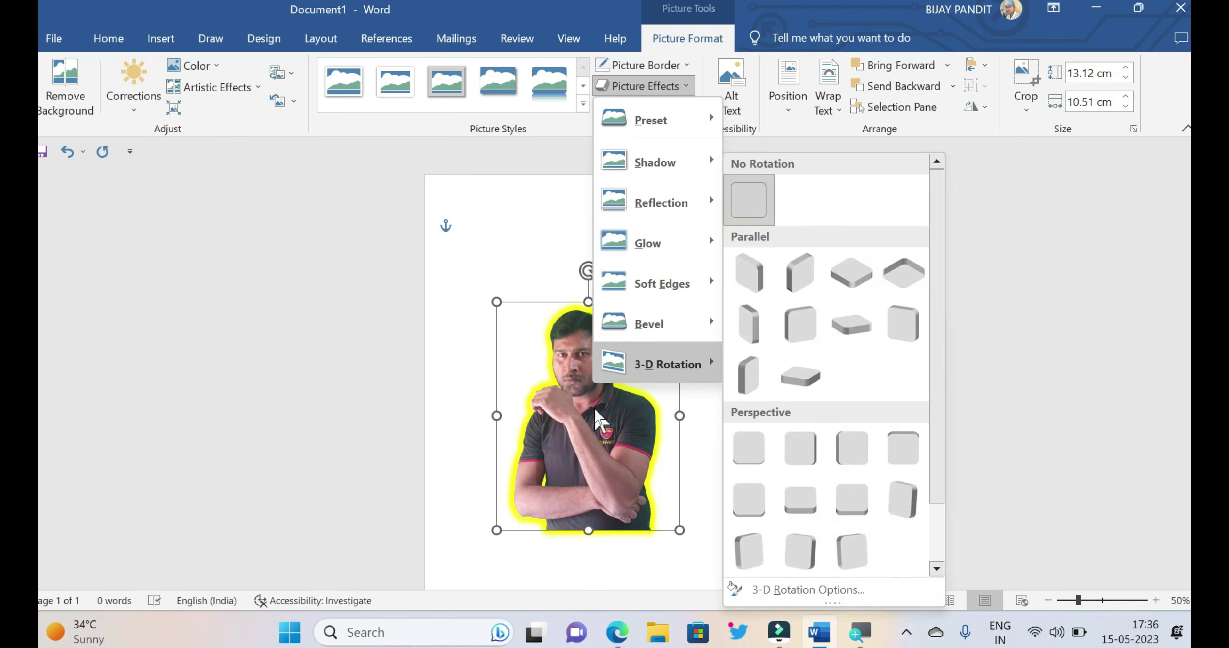
mouse_move(662, 283)
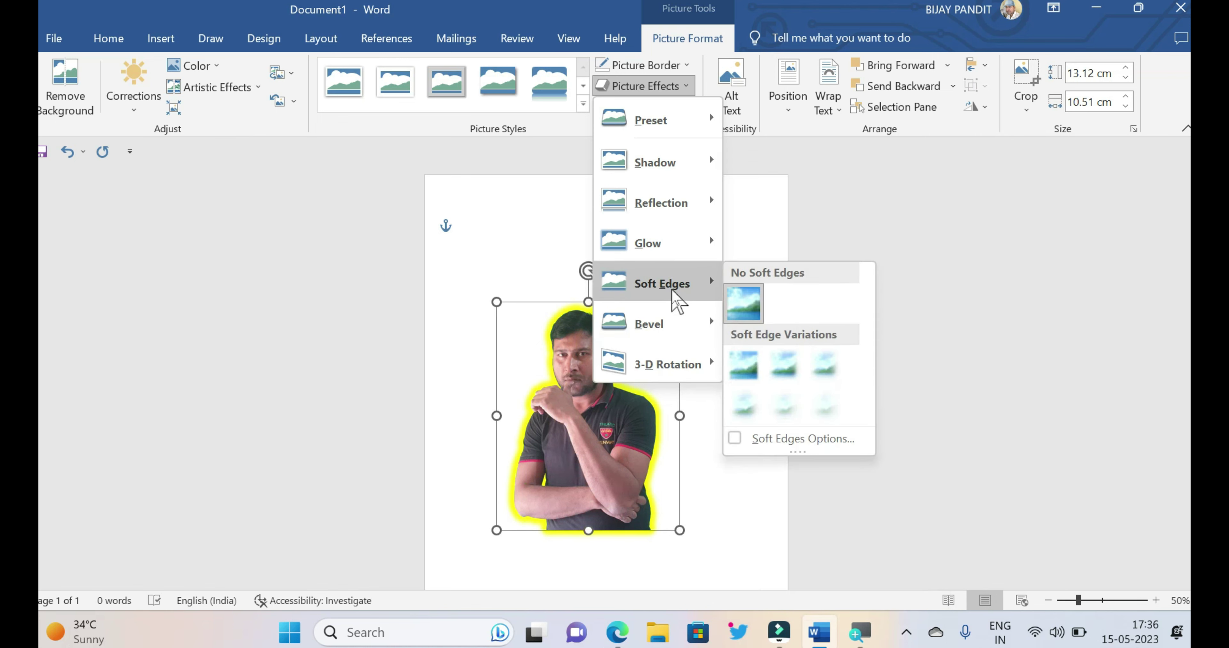
click(671, 291)
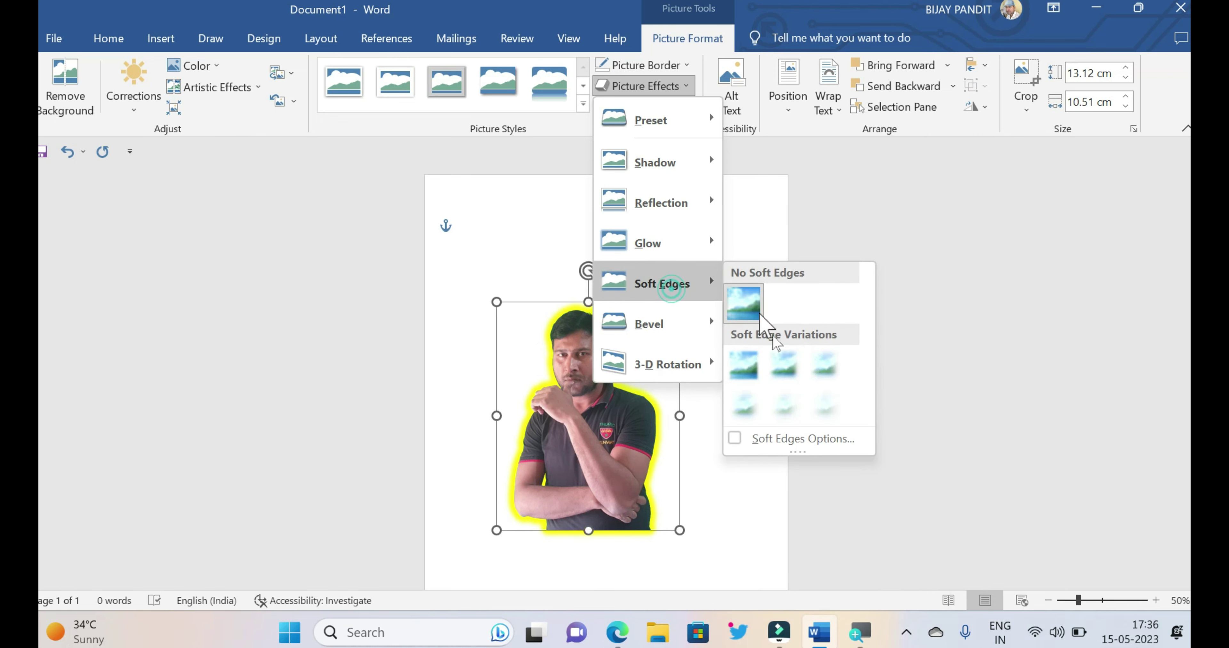
click(793, 441)
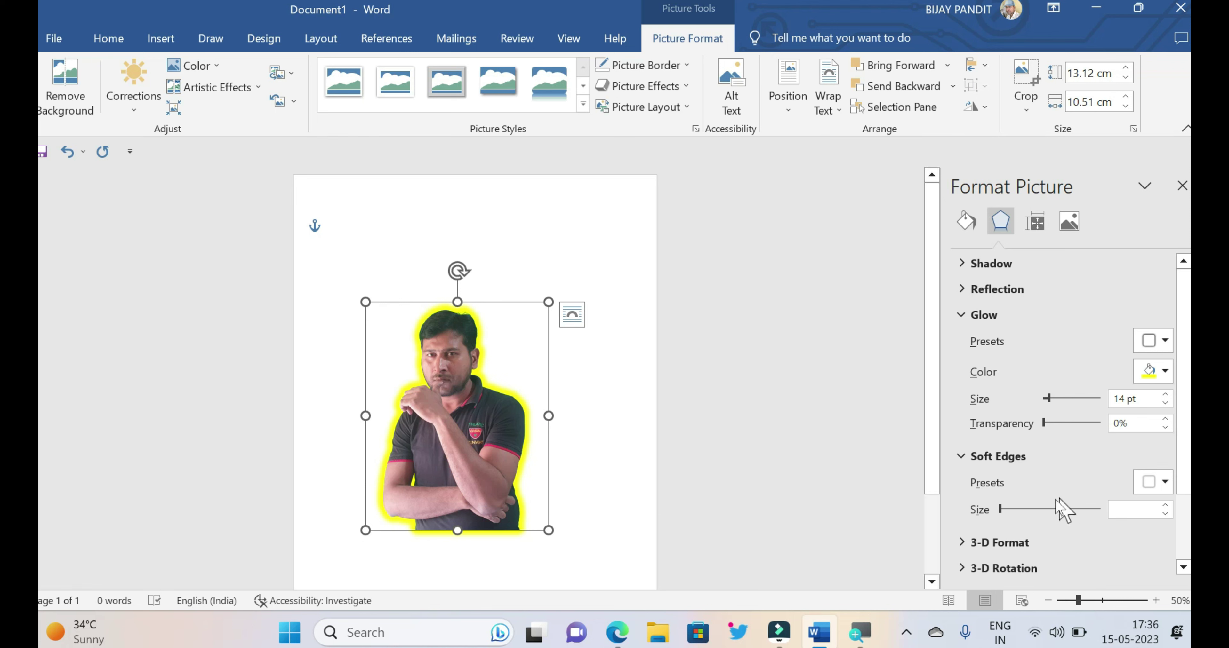
mouse_move(1003, 510)
mouse_down()
mouse_move(1119, 512)
mouse_move(995, 523)
mouse_up()
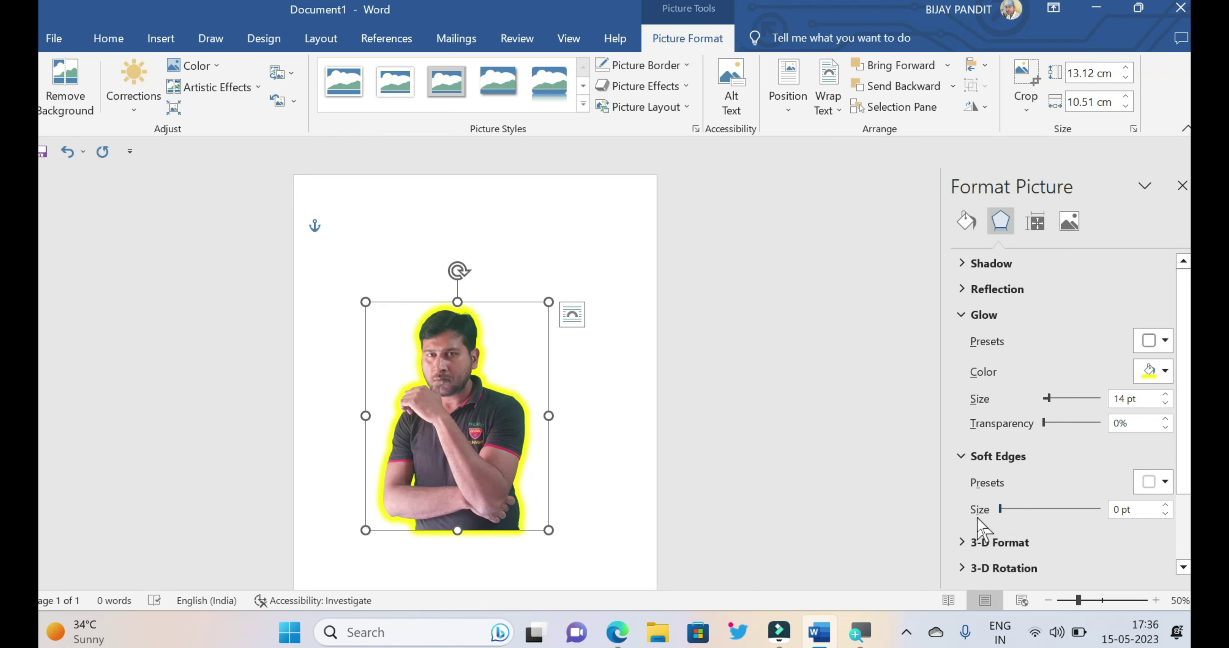
mouse_move(1000, 510)
mouse_down()
mouse_move(1023, 509)
mouse_move(982, 510)
mouse_up()
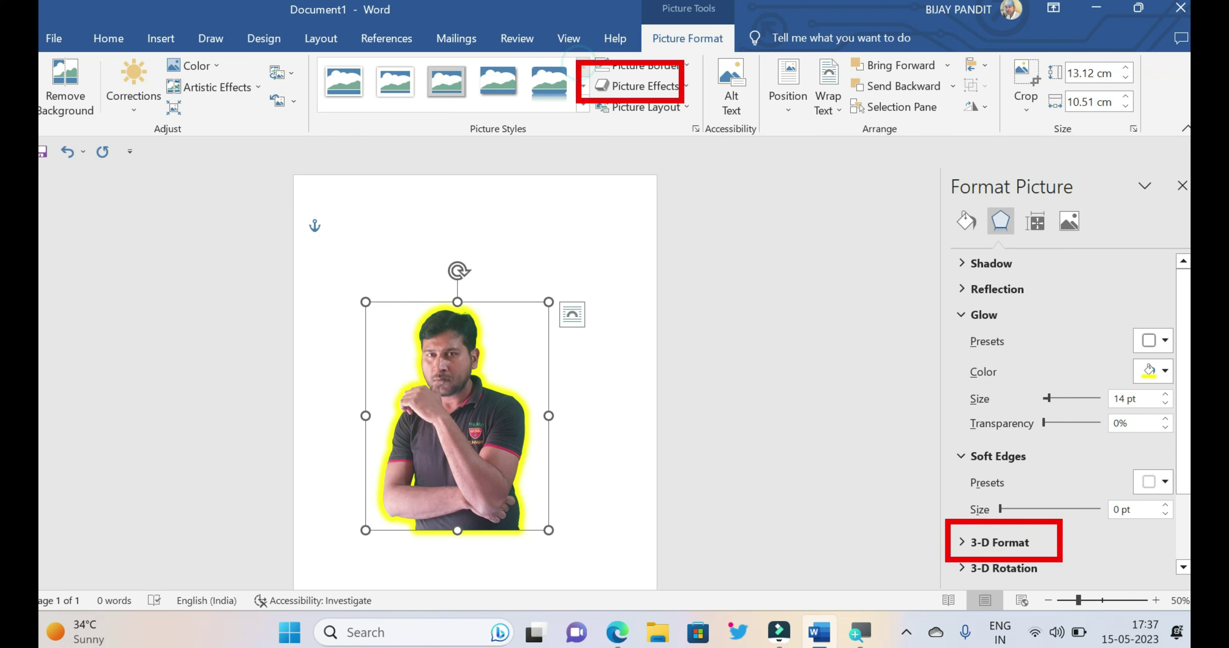
Show the photo's 3-D Rotation Options, with X, Y and Z rotation at 0°
click(680, 88)
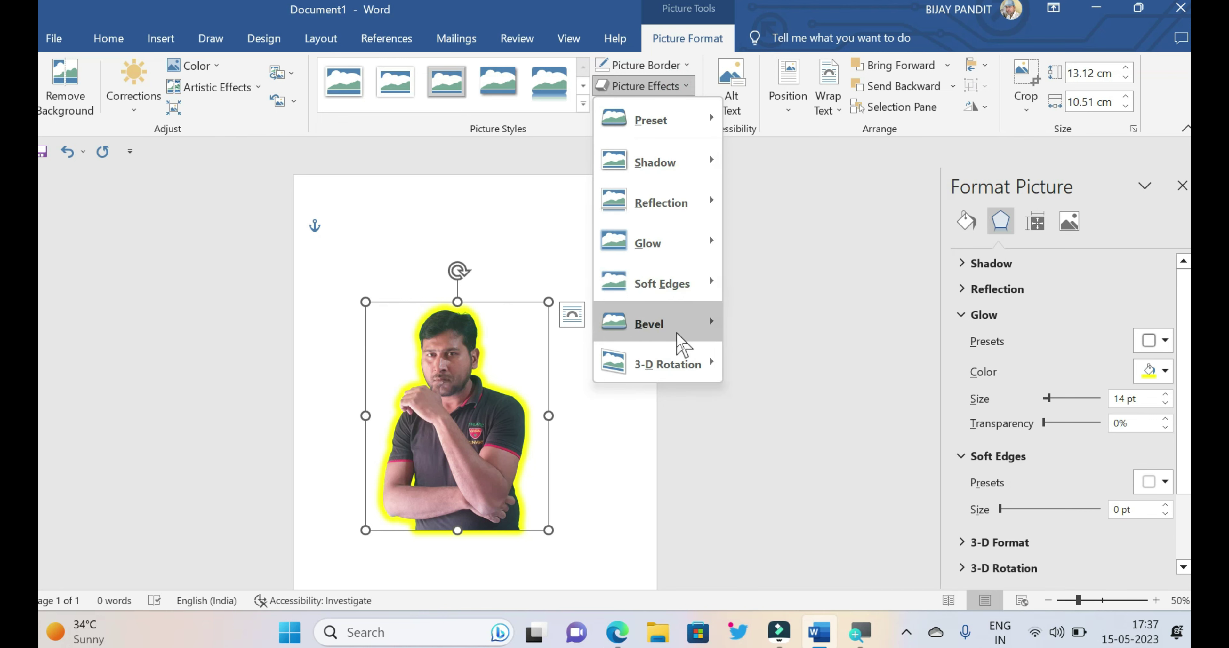
mouse_move(656, 323)
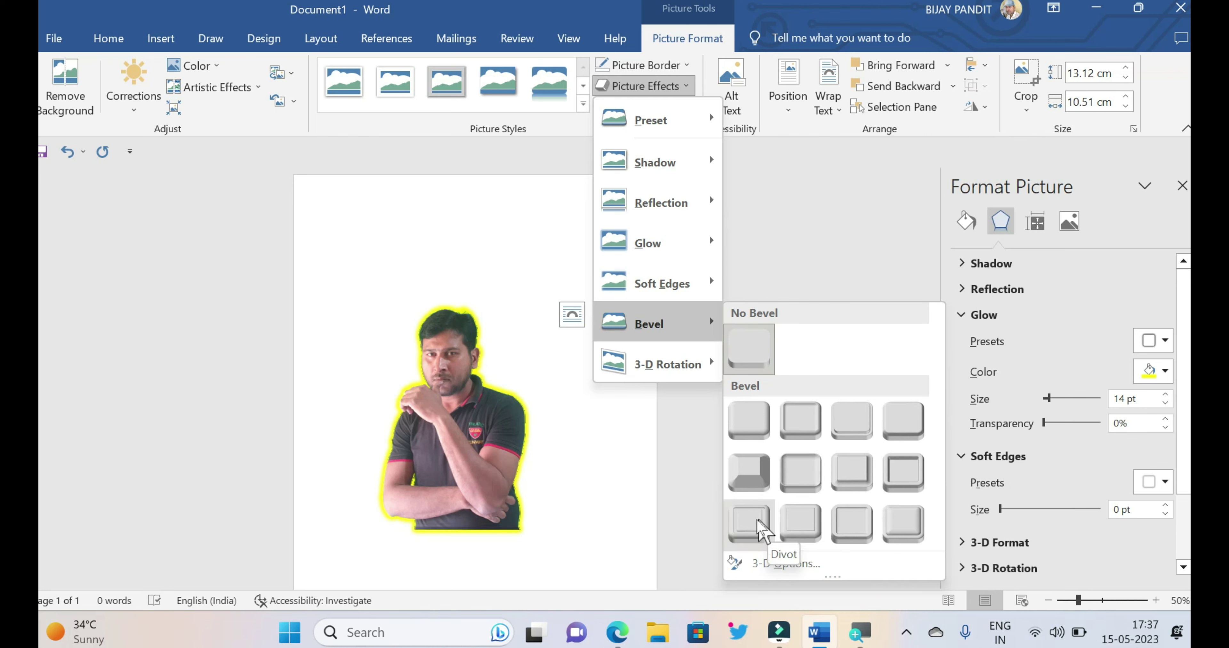
click(652, 363)
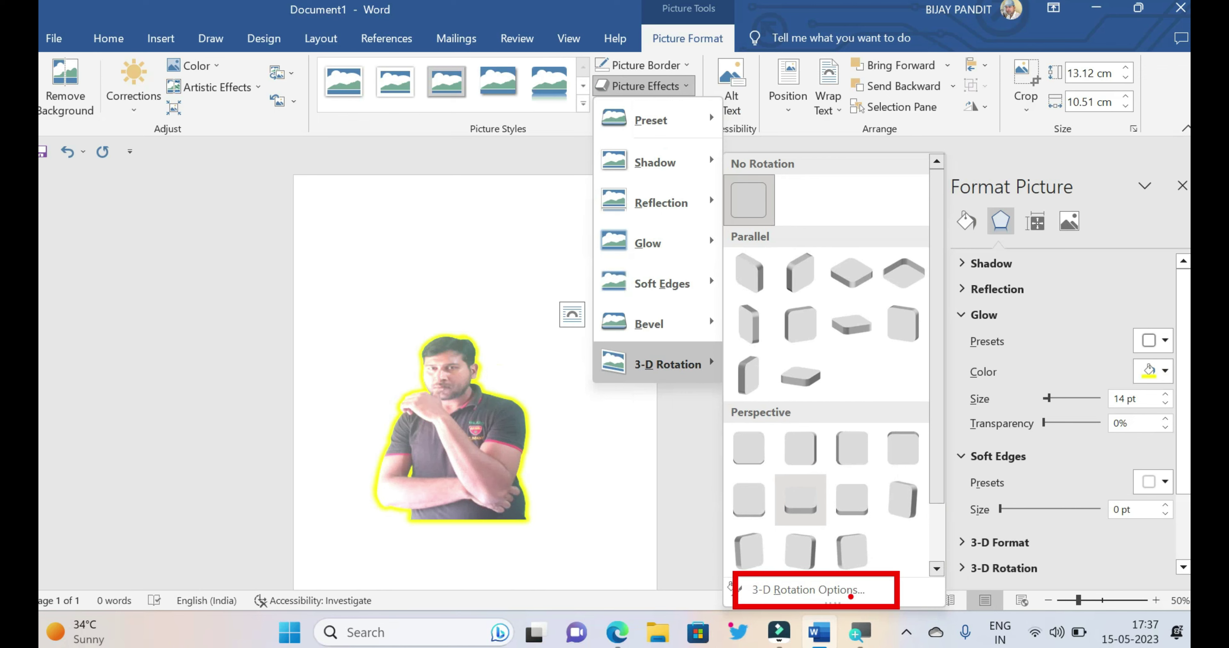
click(851, 599)
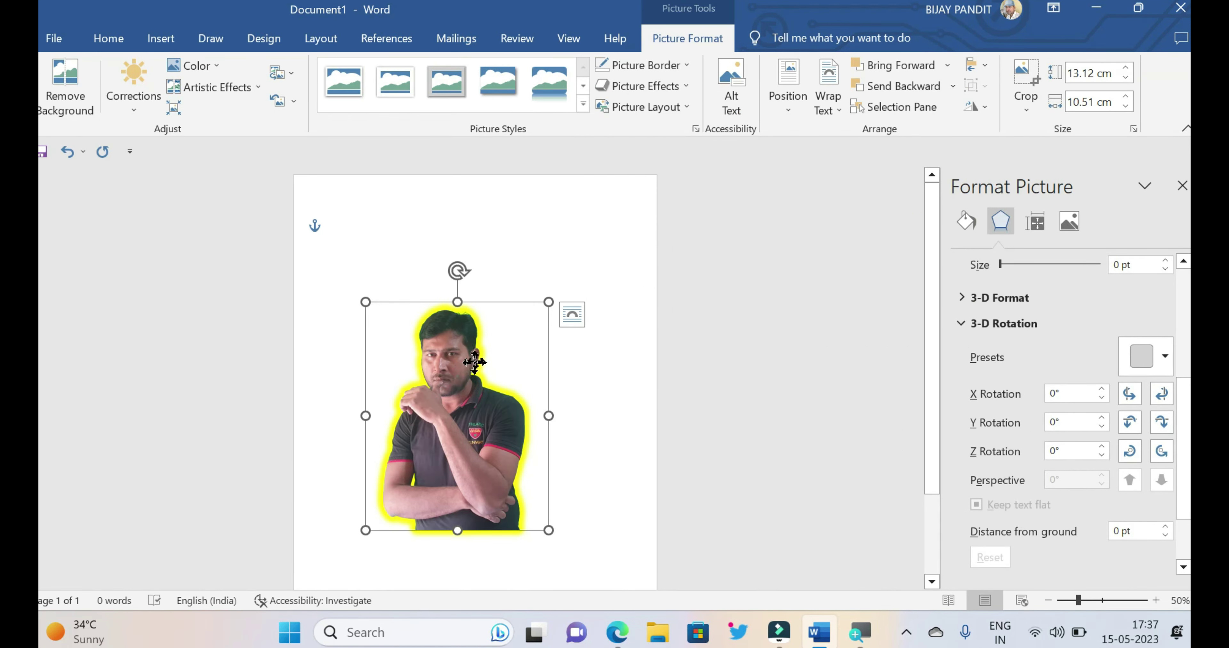
Nudge the photo up-right and step its X rotation up until it appears mirrored, about 200°
drag(474, 362, 493, 315)
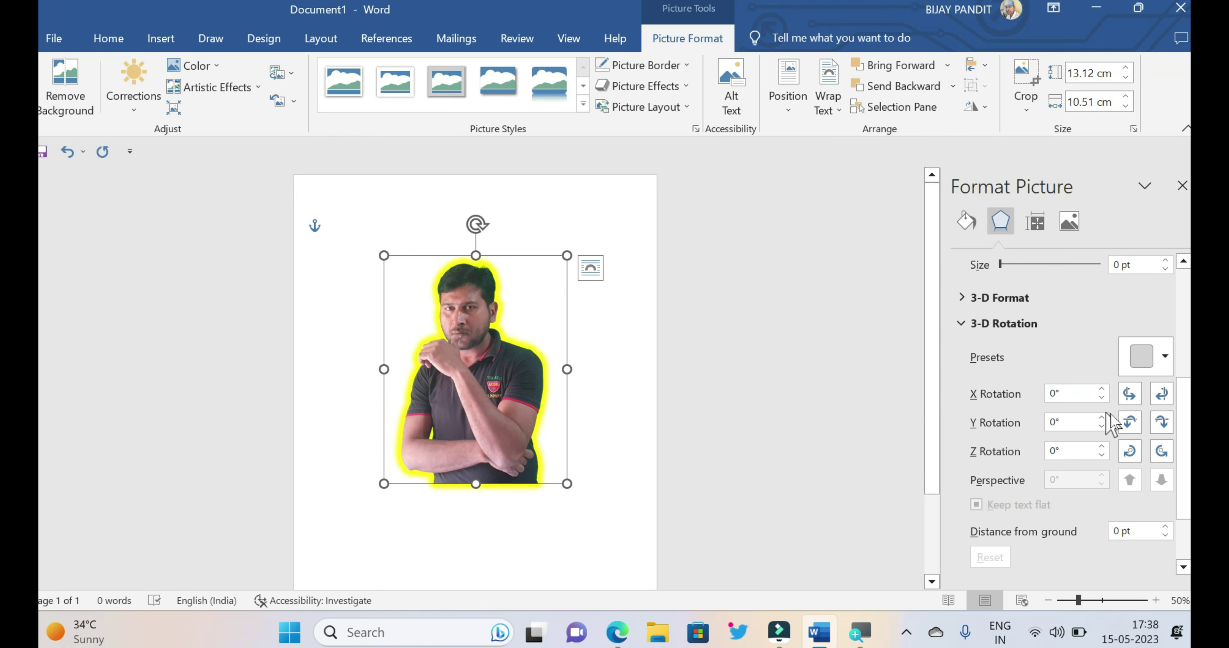
click(1162, 394)
click(1162, 394)
click(1162, 394)
click(1161, 394)
click(1162, 394)
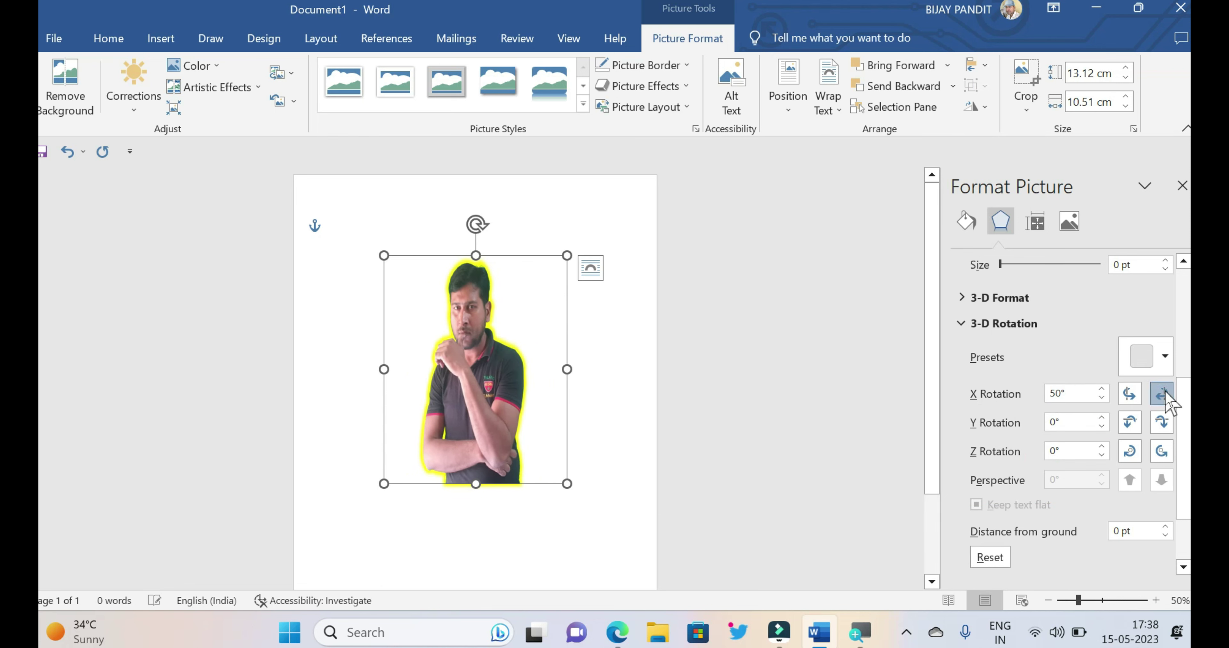
click(1162, 394)
click(1162, 394)
click(1162, 394)
click(1162, 394)
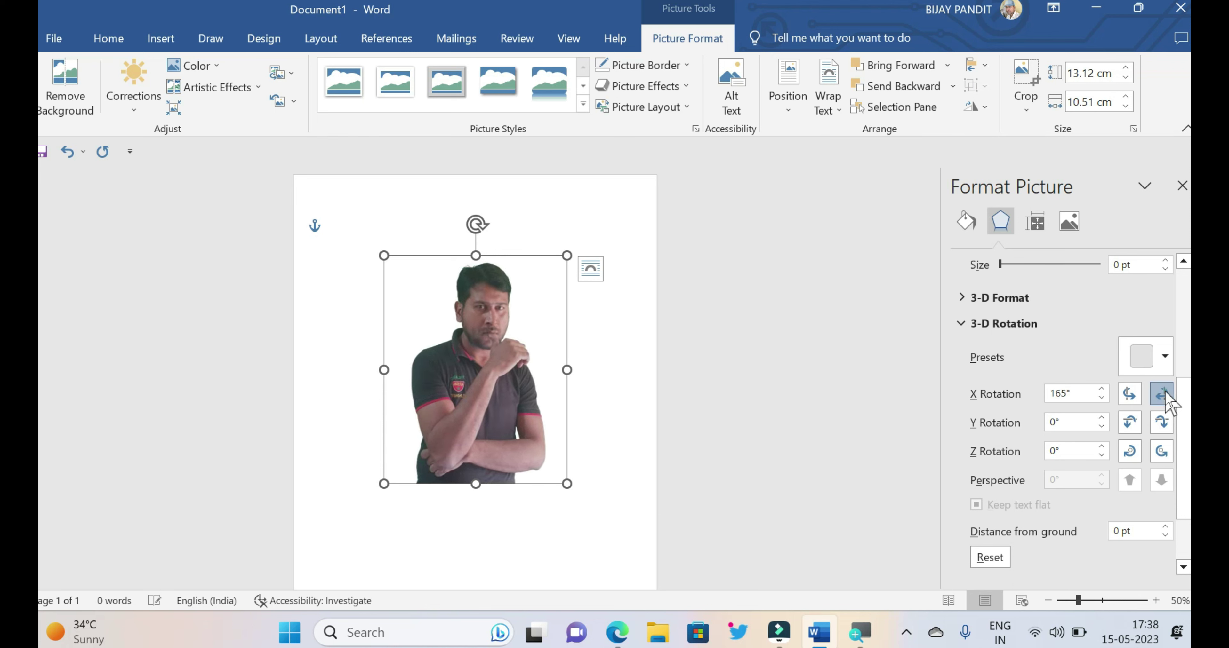
click(1162, 394)
click(1161, 393)
click(1161, 393)
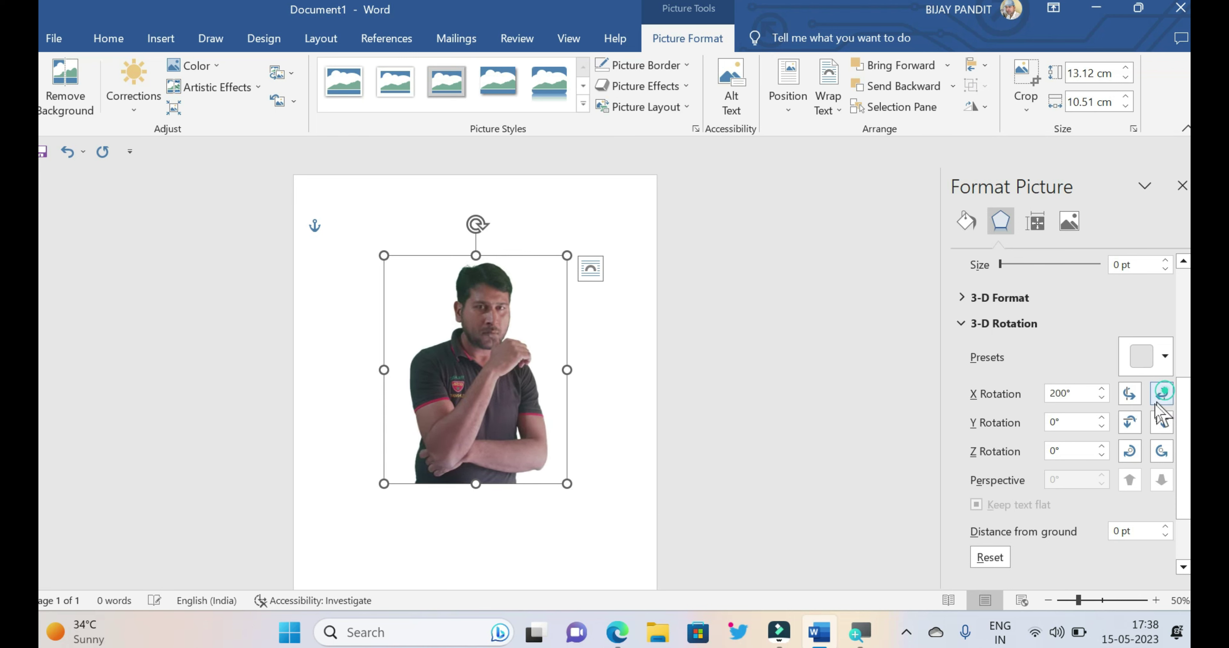
Step the X rotation back down to a narrow edge-on side view
click(1135, 399)
click(1135, 399)
click(1135, 400)
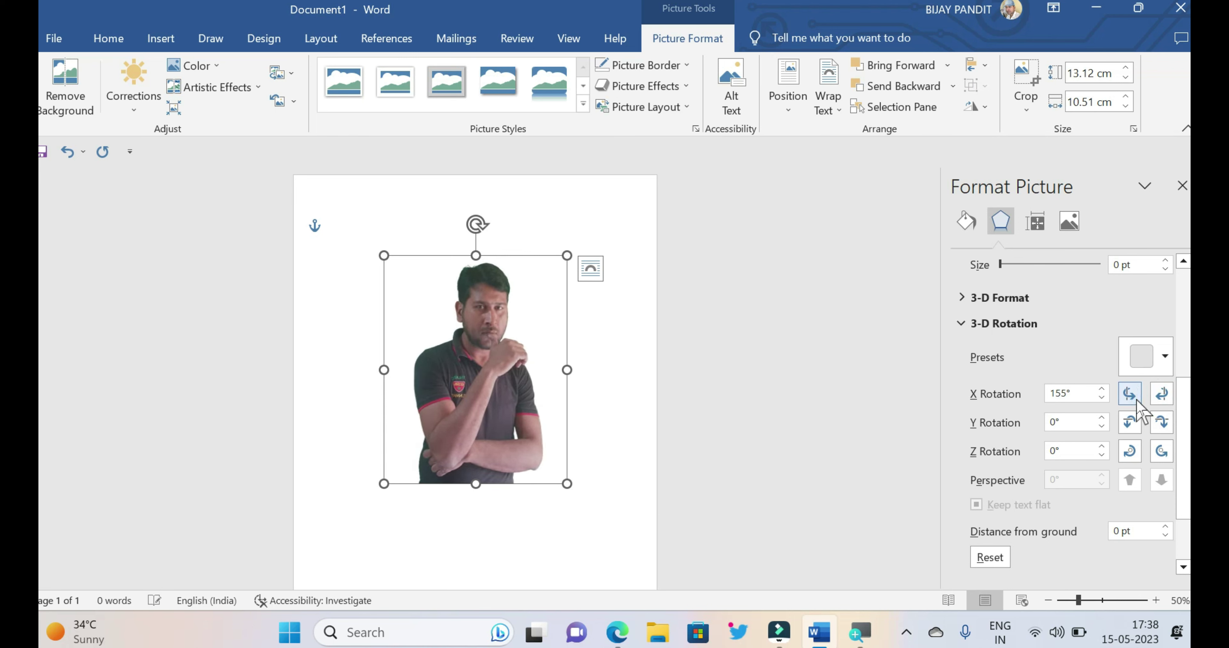
click(1135, 398)
click(1135, 398)
click(1135, 398)
click(1135, 398)
click(1135, 398)
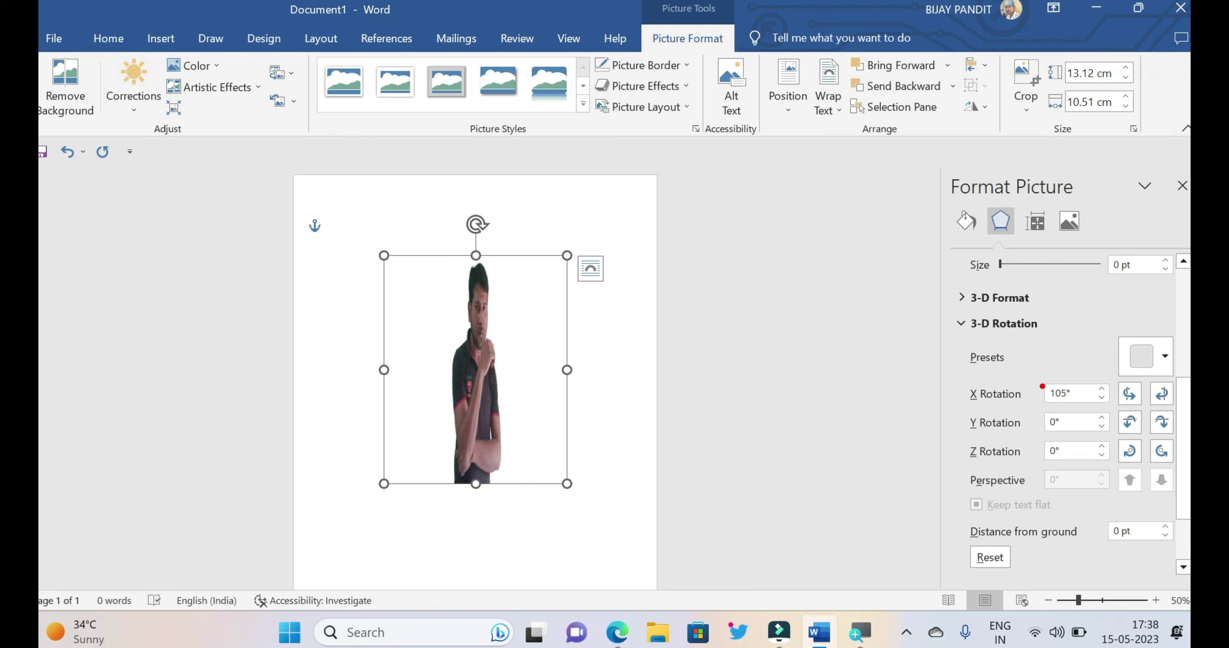
Type the photo's X rotation as 90°, then change it to 180°
drag(1074, 403, 1098, 413)
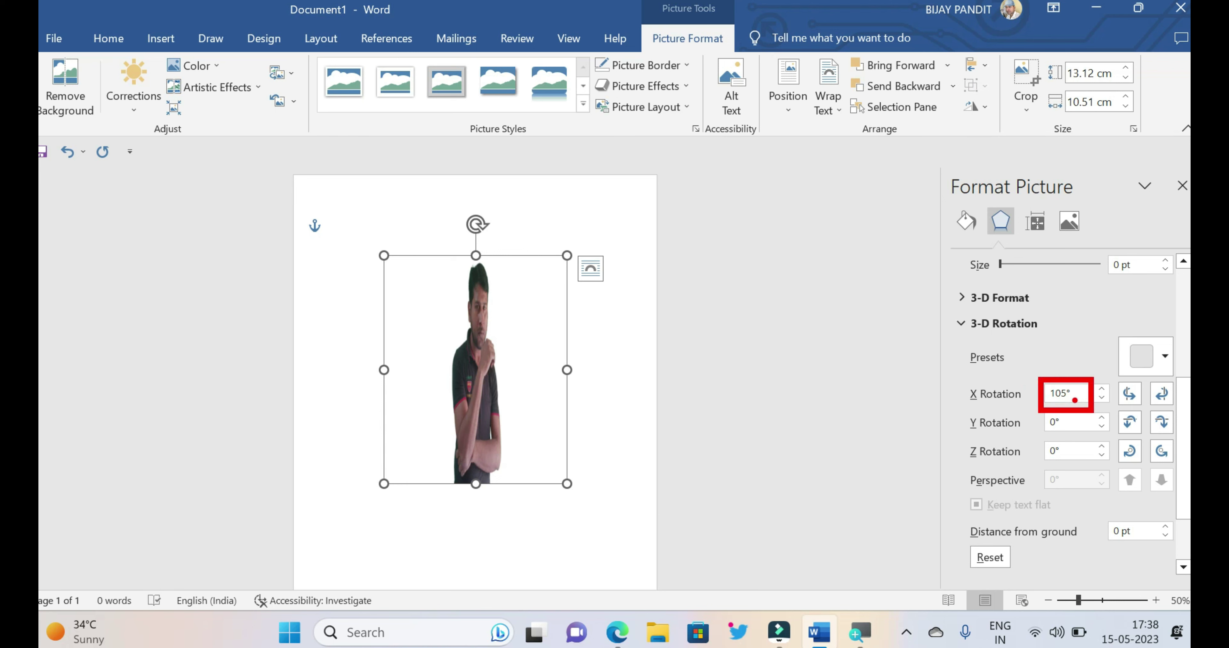
click(1068, 395)
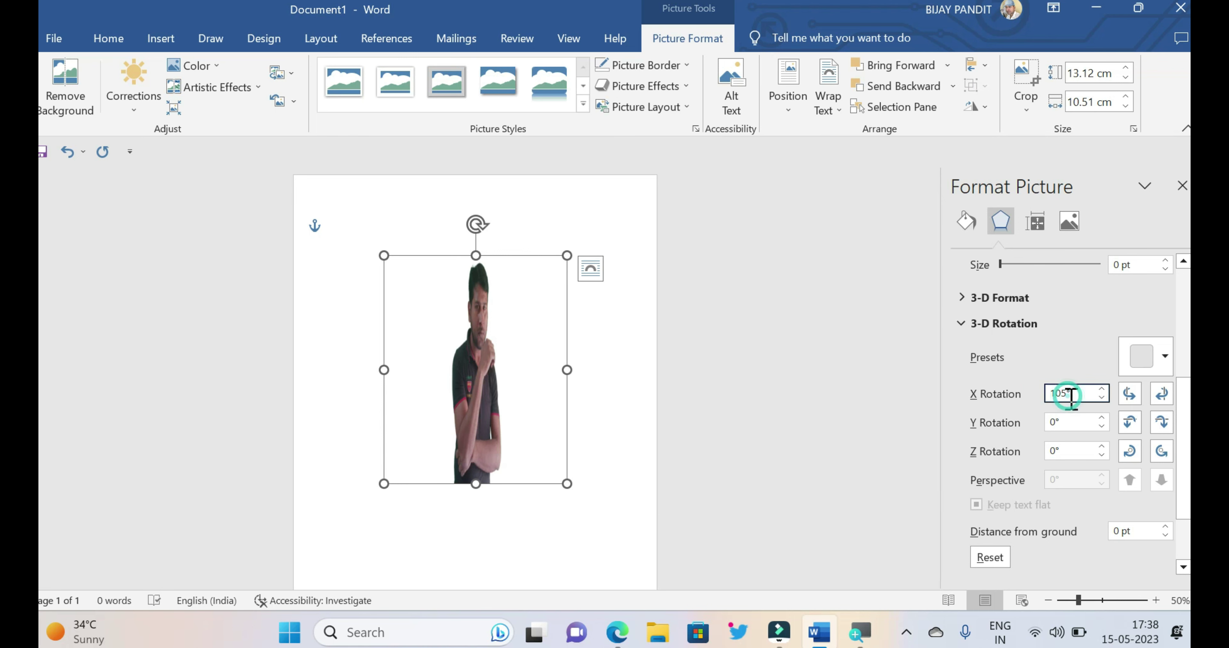
key(BackSpace)
key(BackSpace)
key(BackSpace)
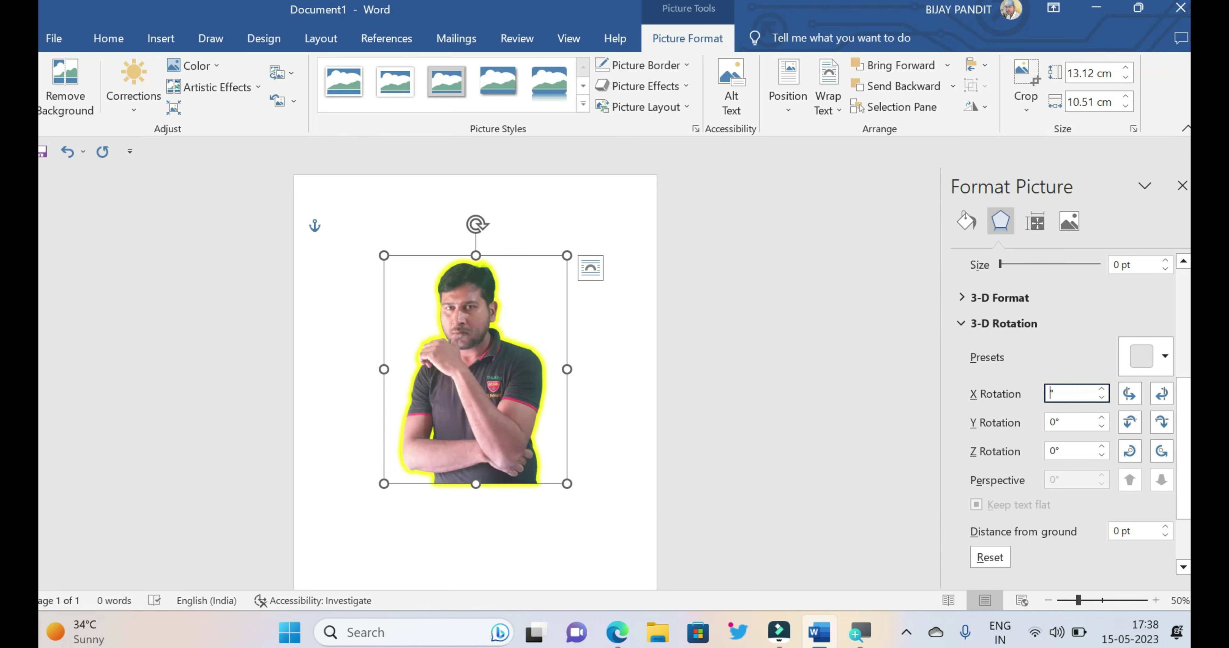
text(09)
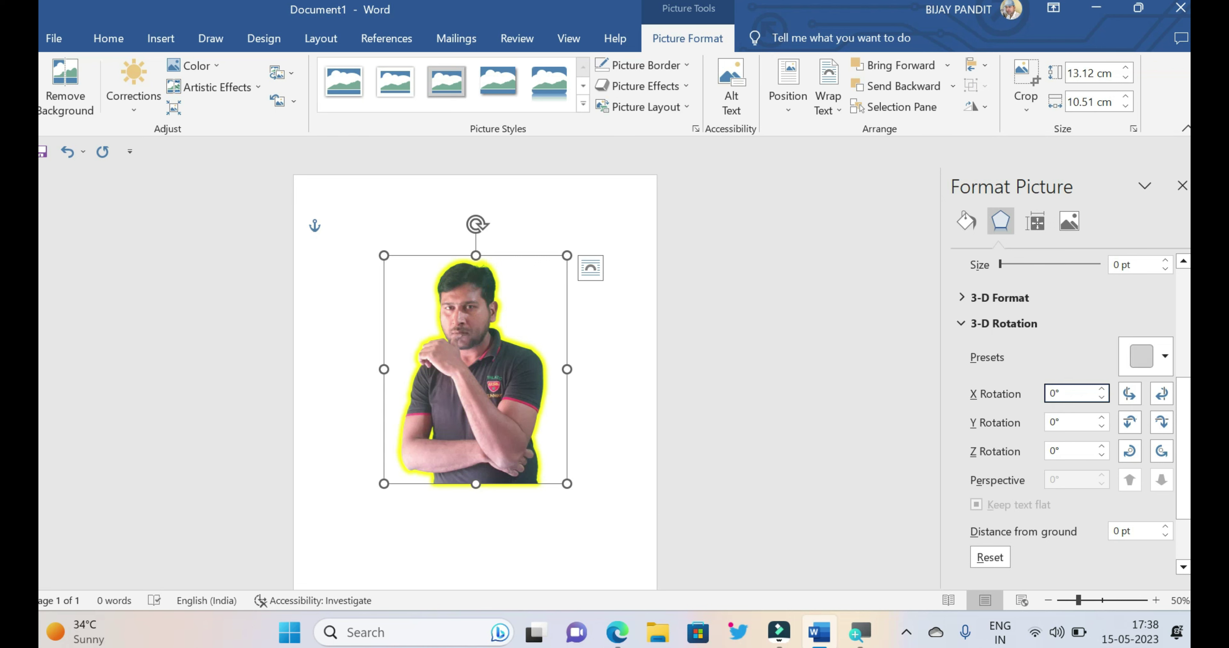
text(0)
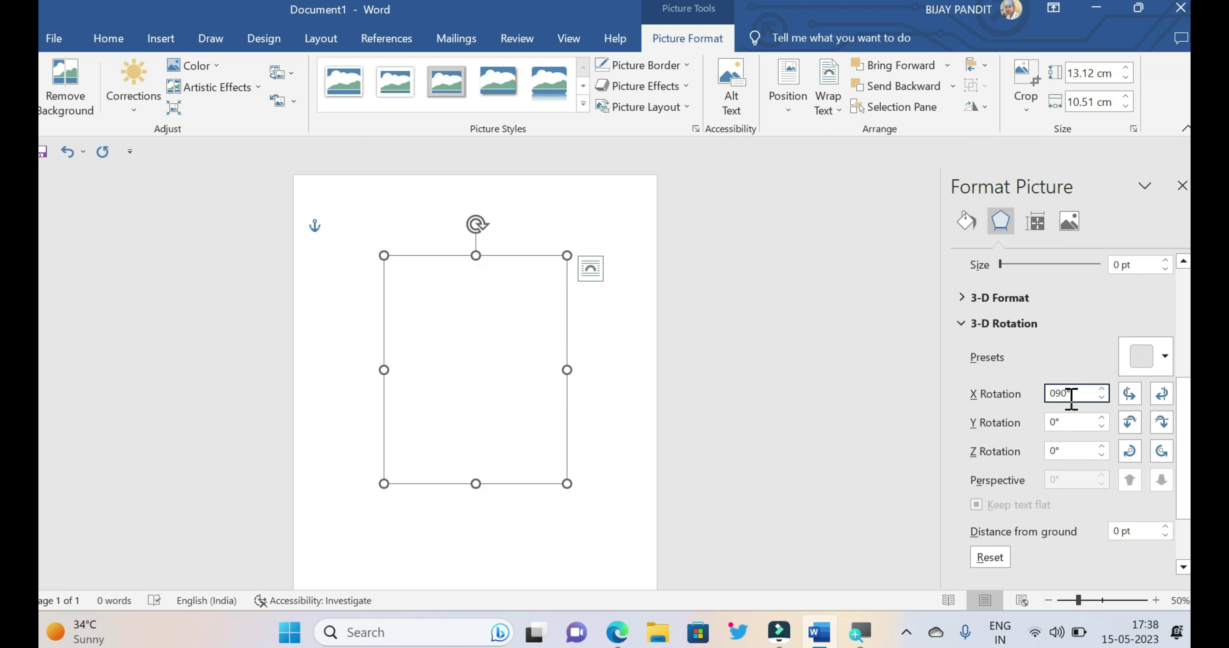
key(BackSpace)
key(BackSpace)
key(BackSpace)
text(1)
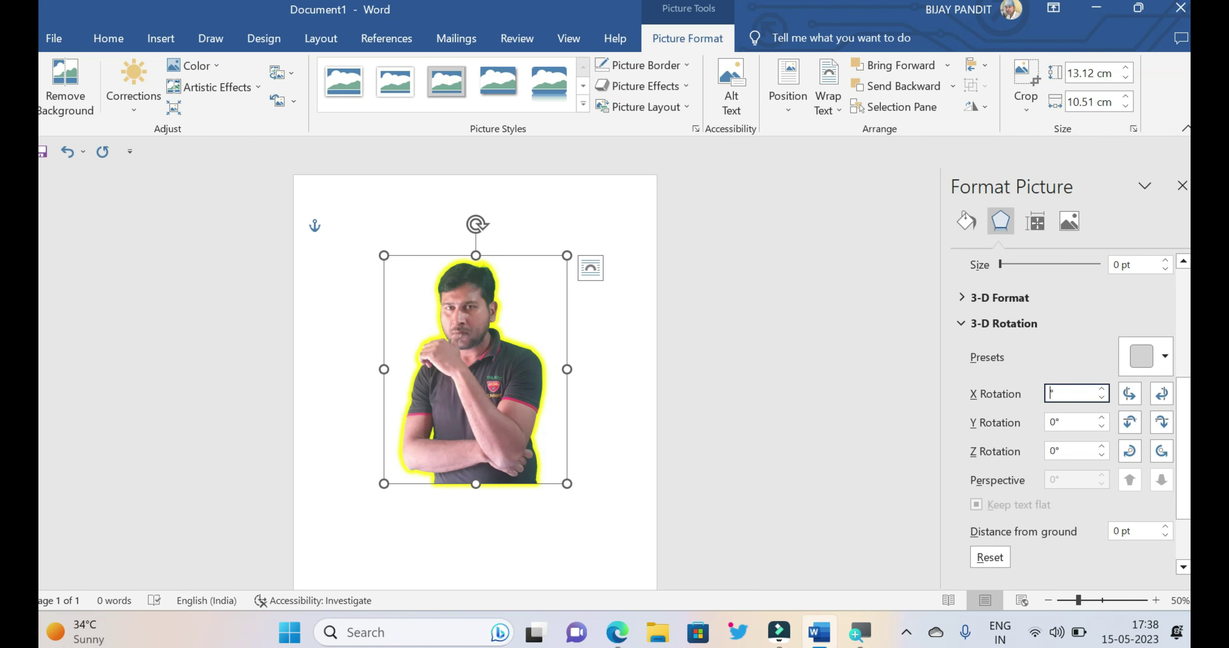
text(80)
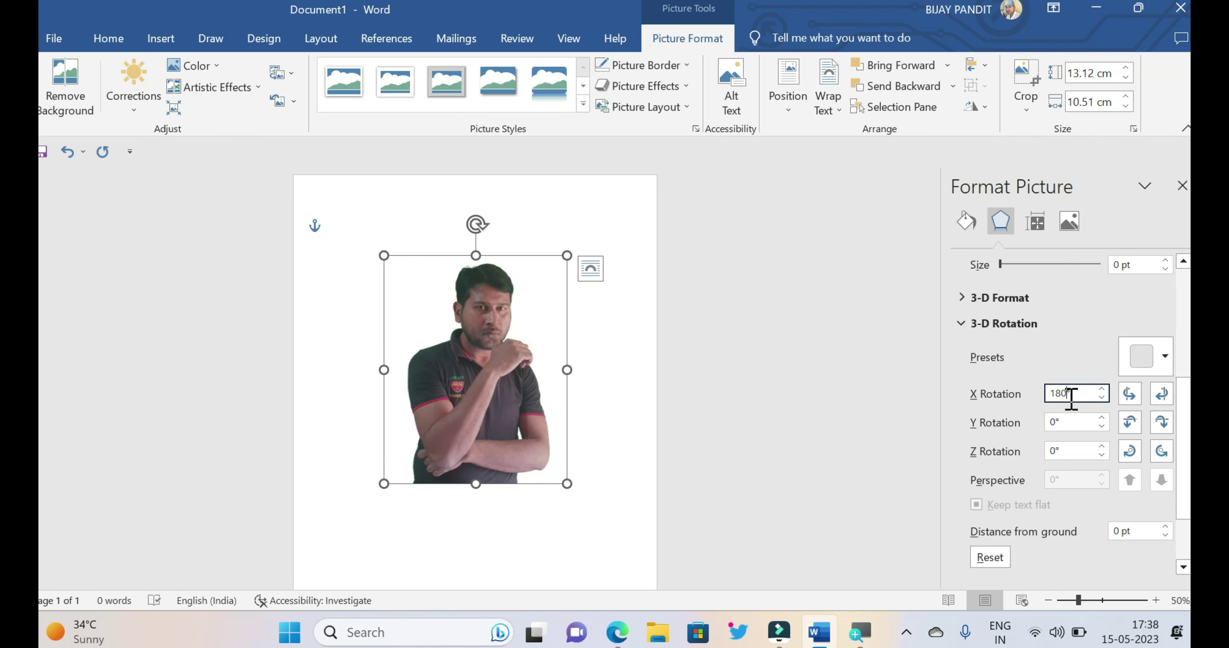
Move the photo to the top-left and place a copy on the right half
click(1181, 186)
drag(621, 388, 539, 352)
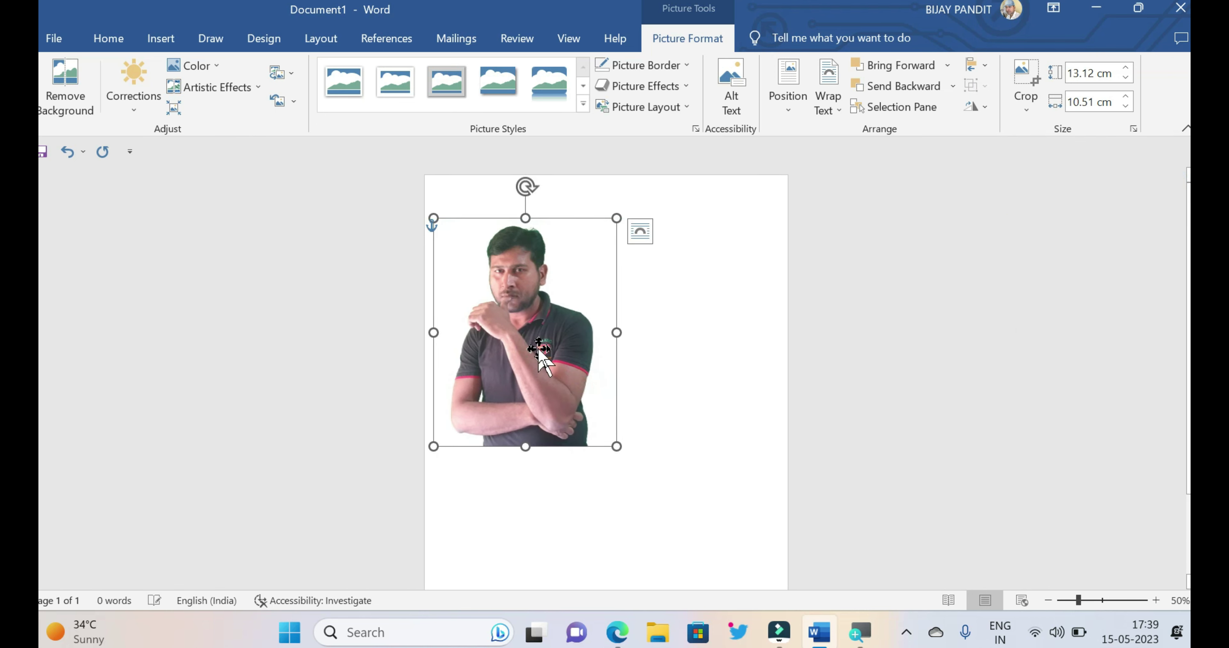
drag(538, 352, 657, 315)
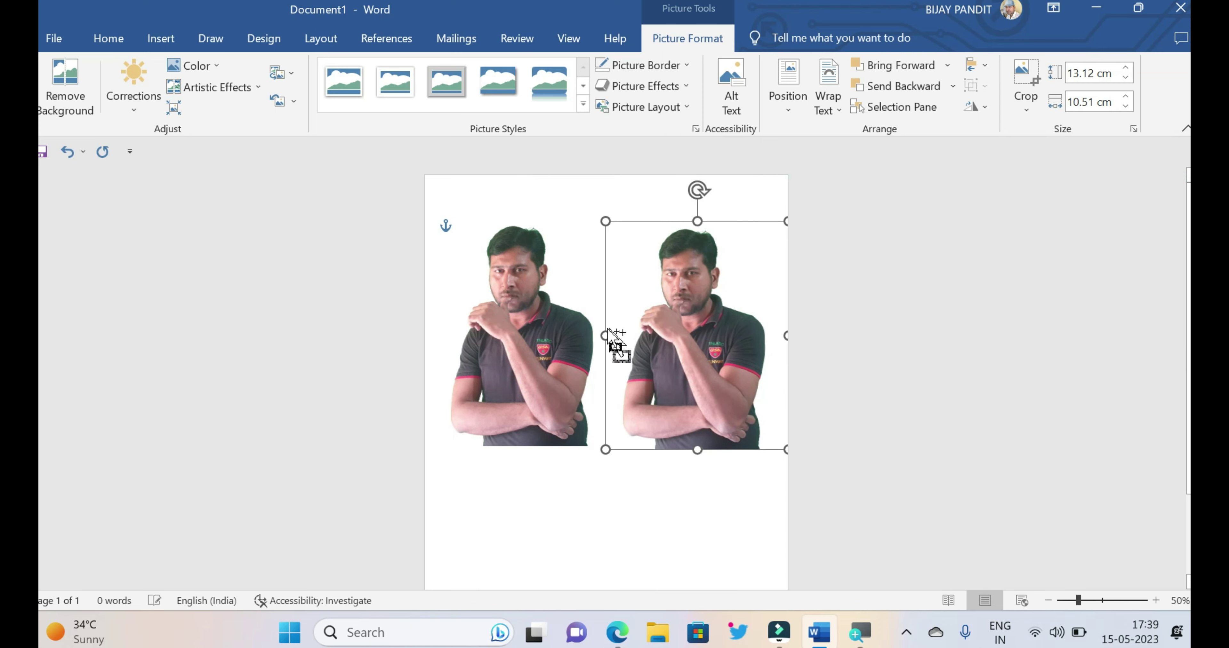
drag(552, 327, 548, 328)
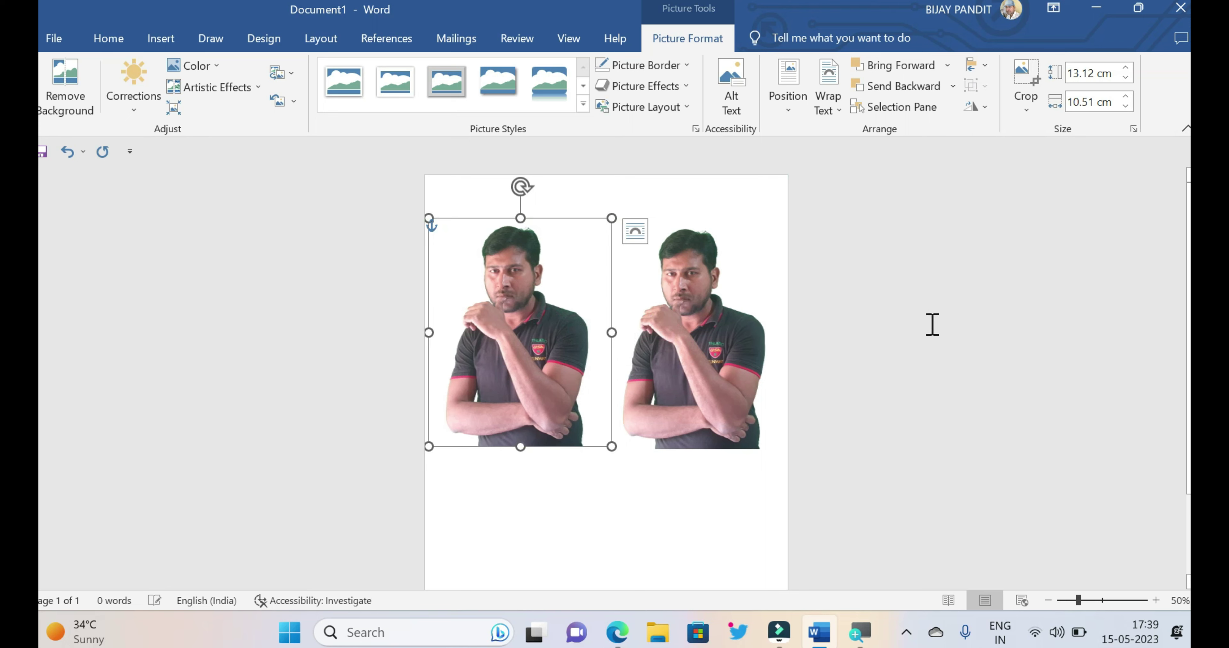
Mirror the left photo by stepping its 3-D X rotation to 180°
click(704, 338)
click(506, 322)
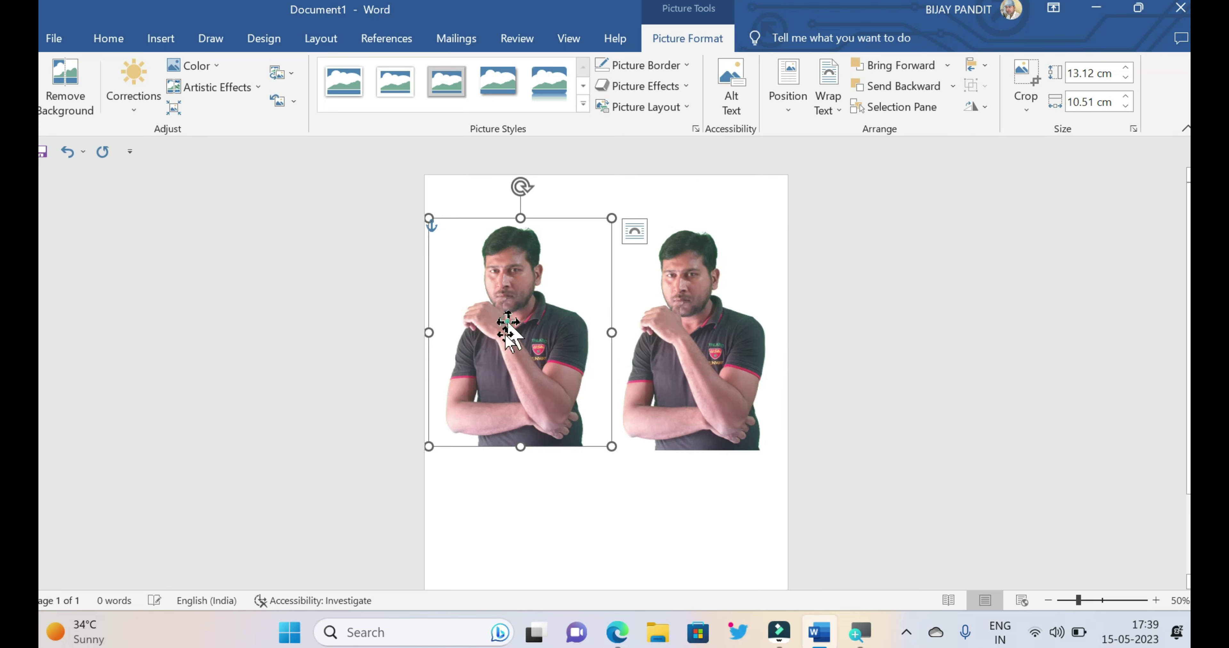
click(655, 86)
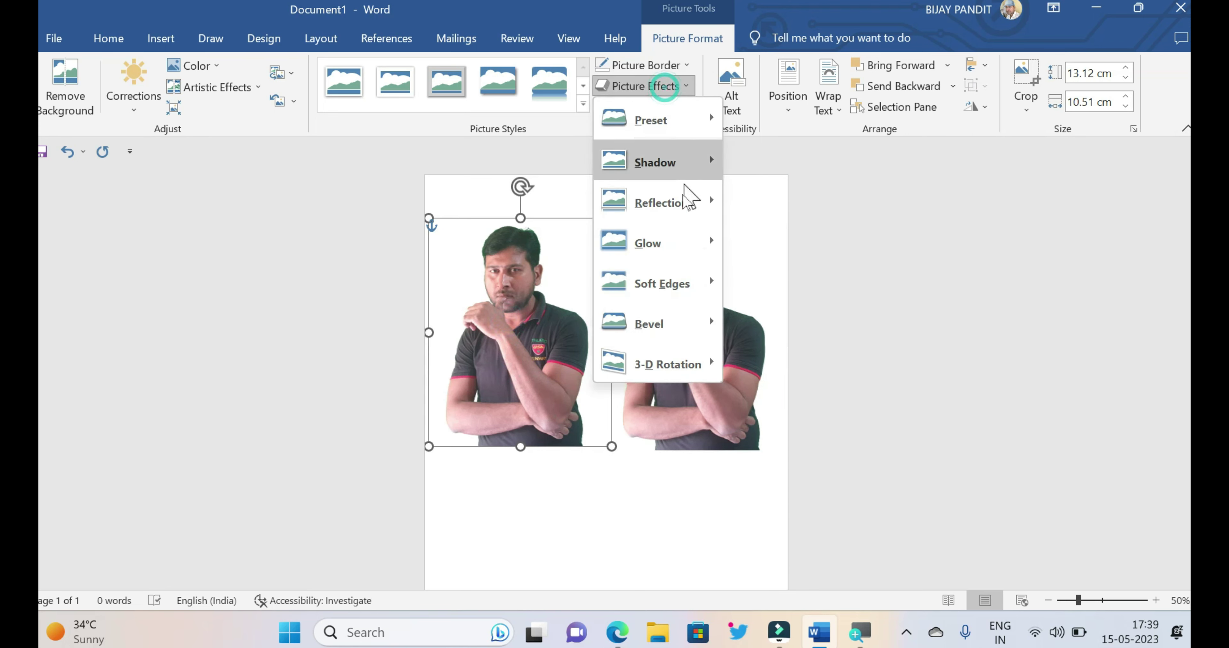
click(686, 362)
click(811, 589)
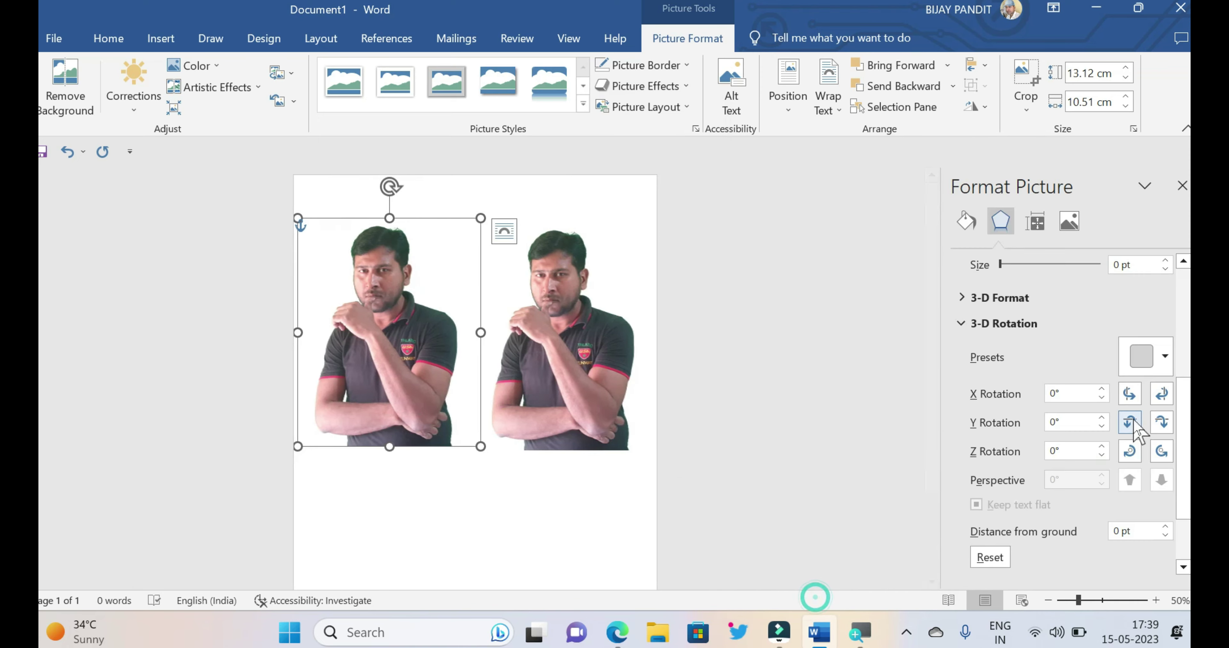
click(1130, 394)
click(1129, 394)
click(1130, 393)
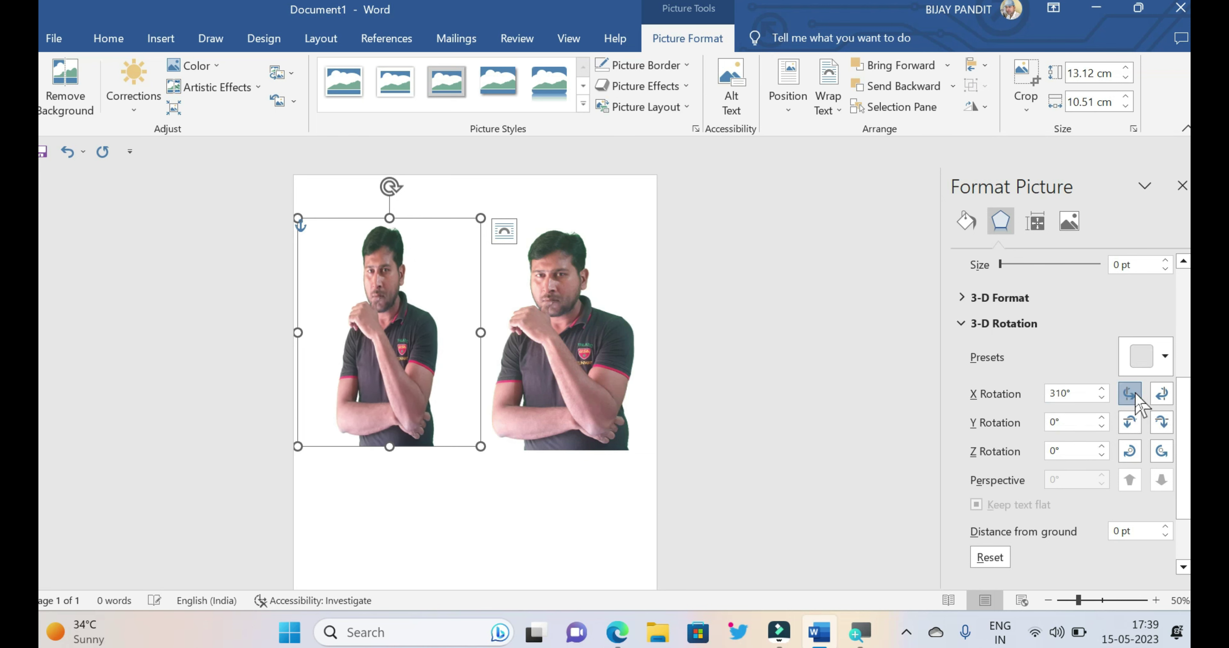
click(1130, 394)
click(1130, 394)
click(1129, 393)
click(1129, 394)
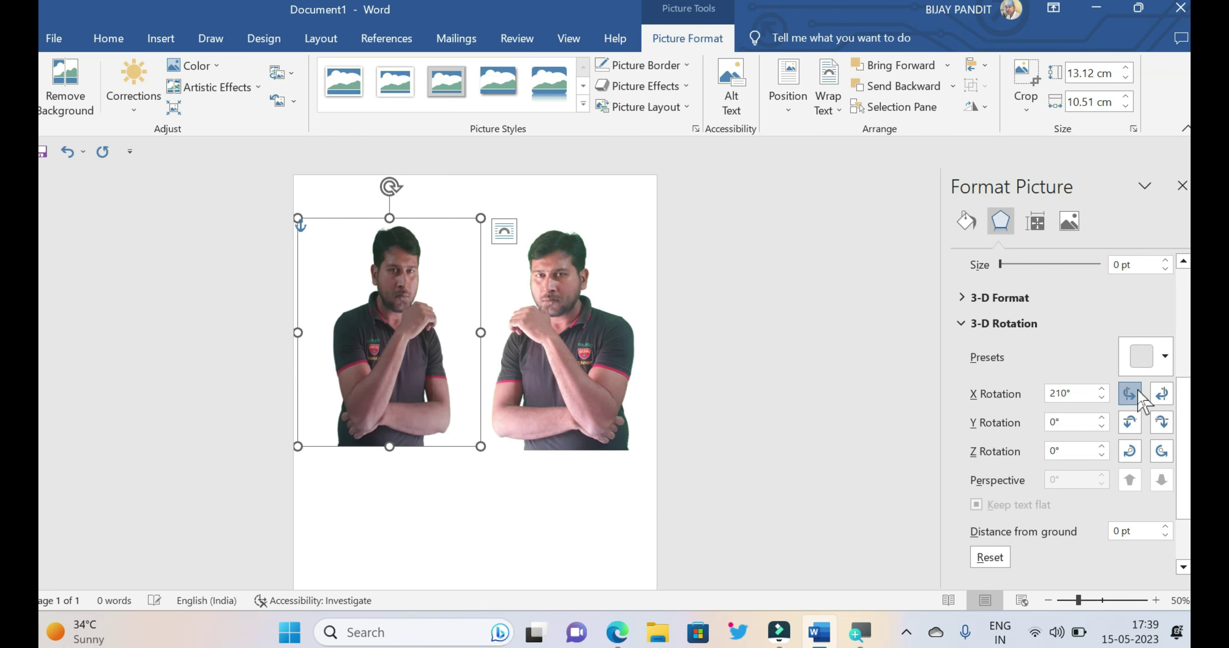
click(1129, 393)
click(1129, 393)
click(1135, 394)
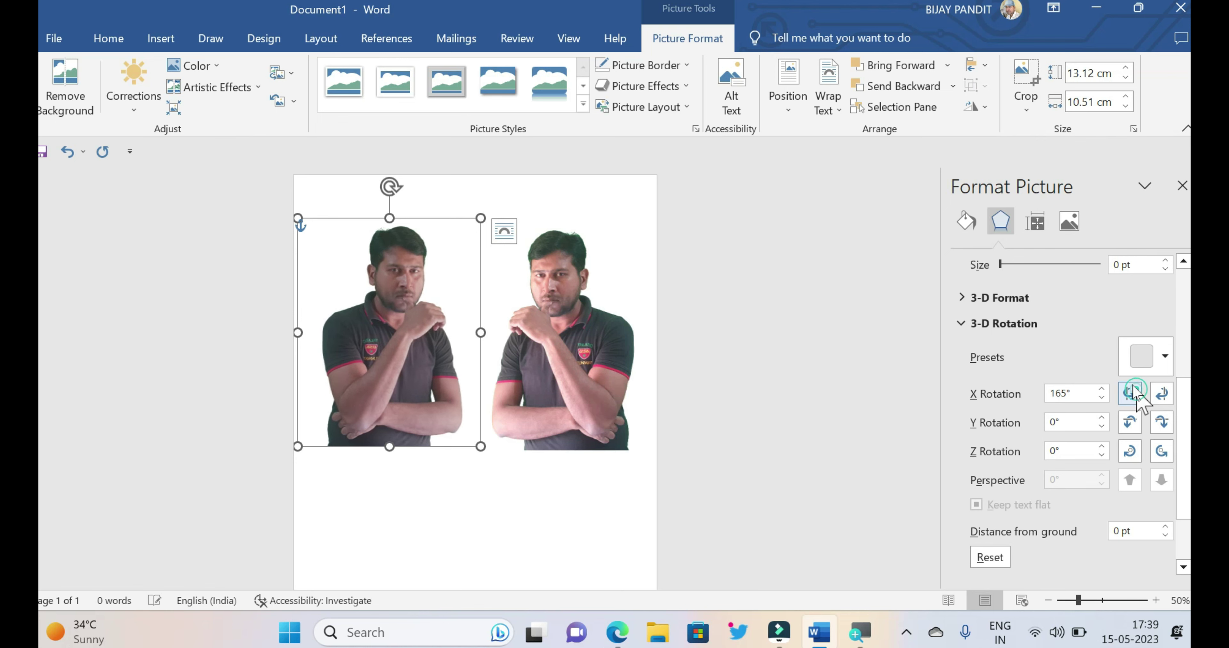
Move the right photo closer to the left one and select both photos
click(571, 337)
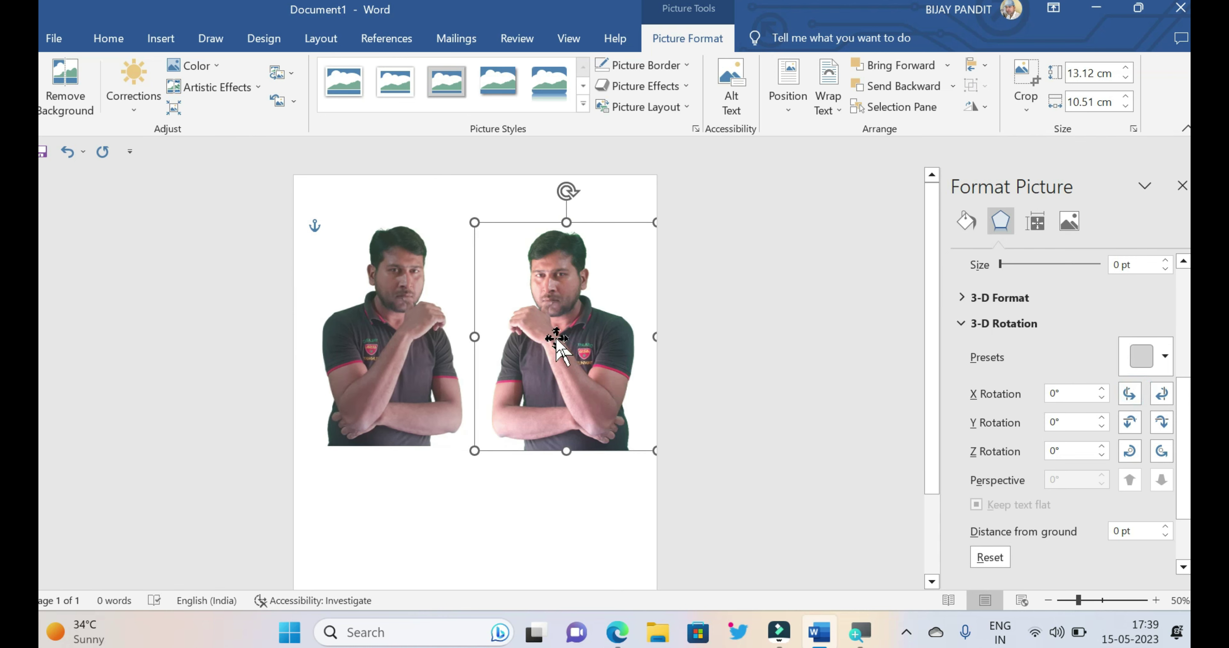
drag(571, 338, 529, 340)
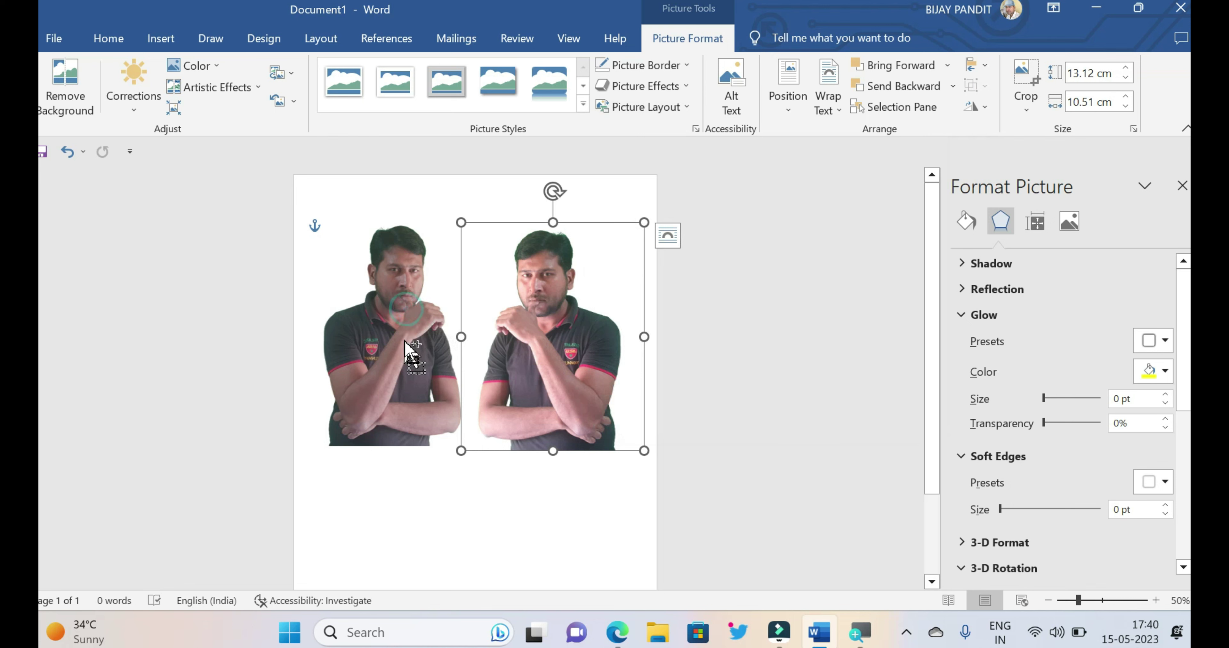
click(390, 388)
shift+click(543, 374)
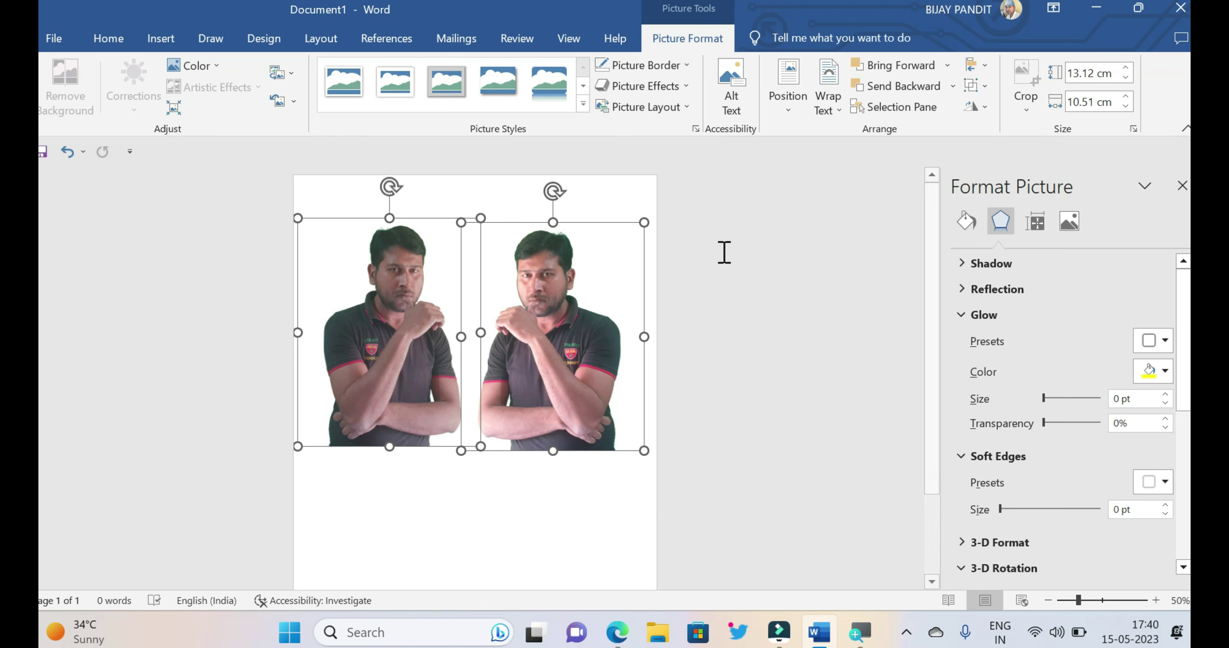
Convert the two selected photos into a Picture Strips SmartArt layout
click(674, 108)
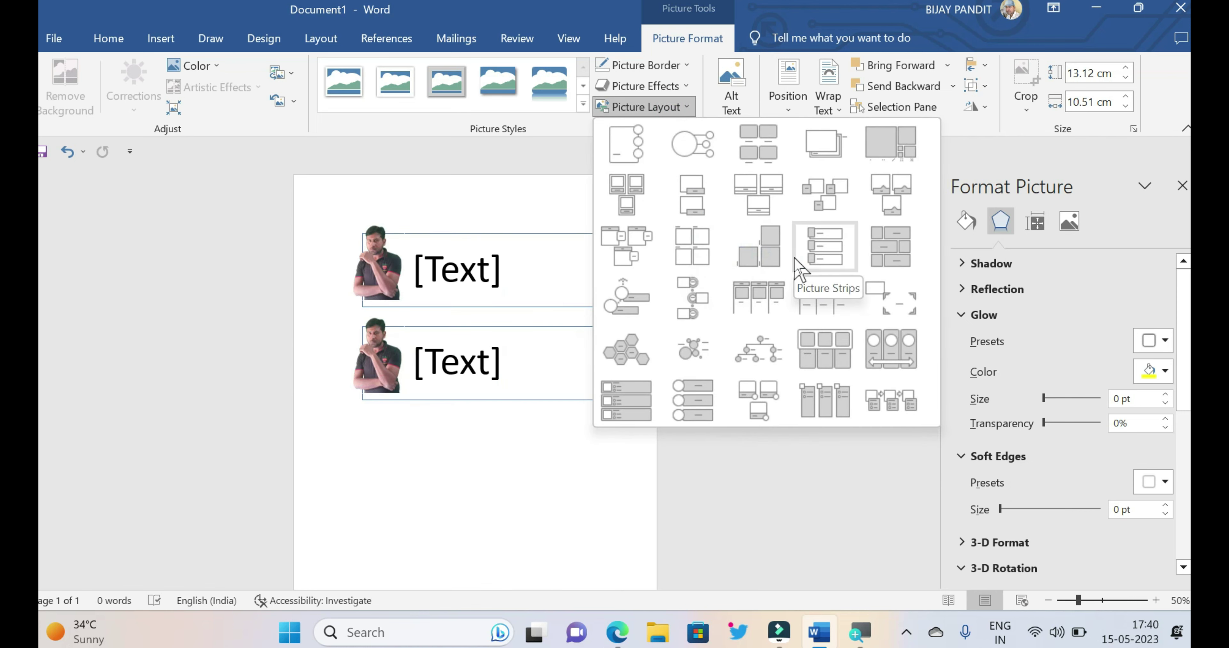
click(814, 266)
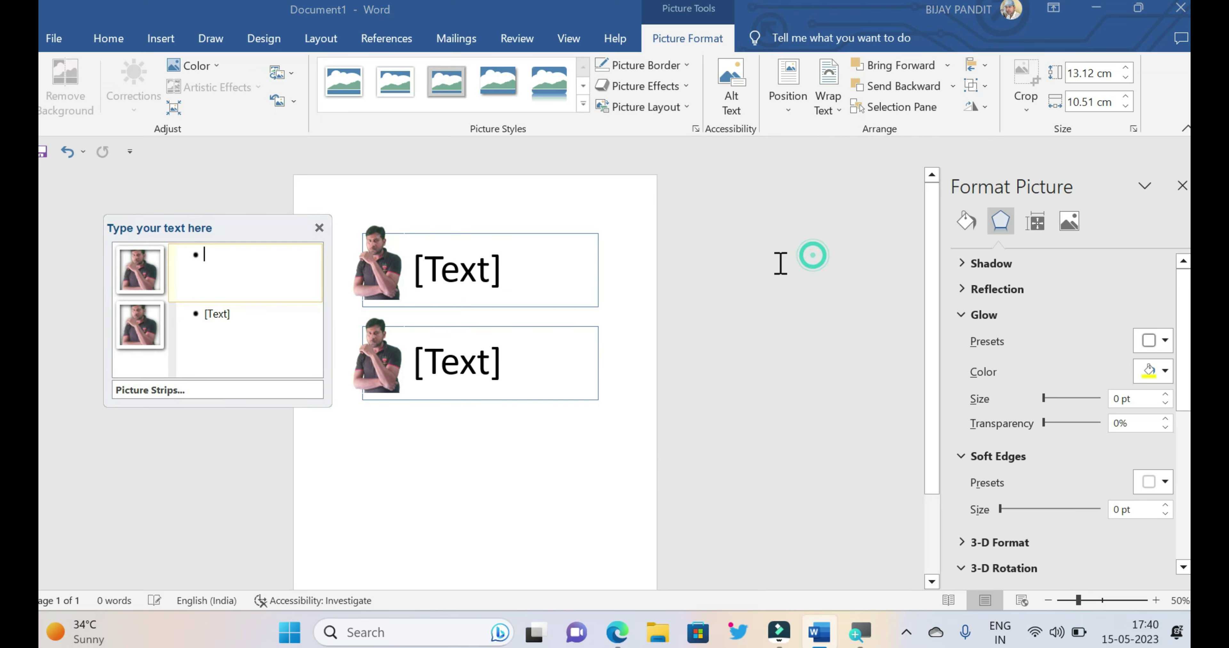
click(484, 272)
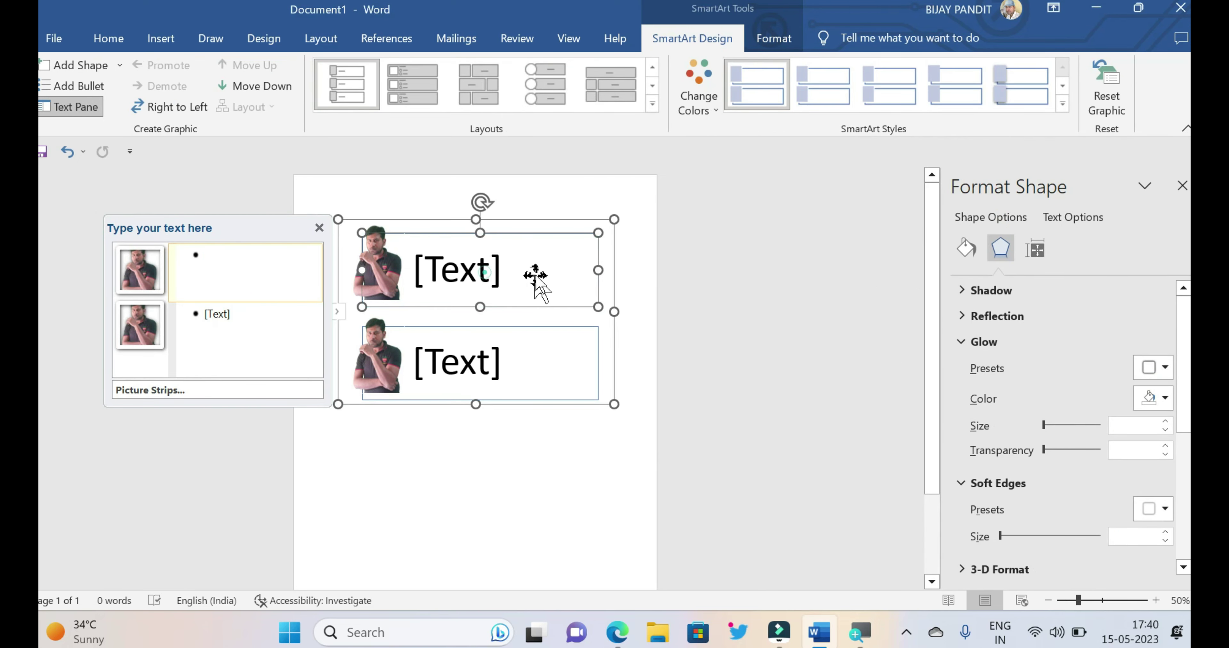
Type a first name into each strip's label, then deselect the SmartArt
click(249, 258)
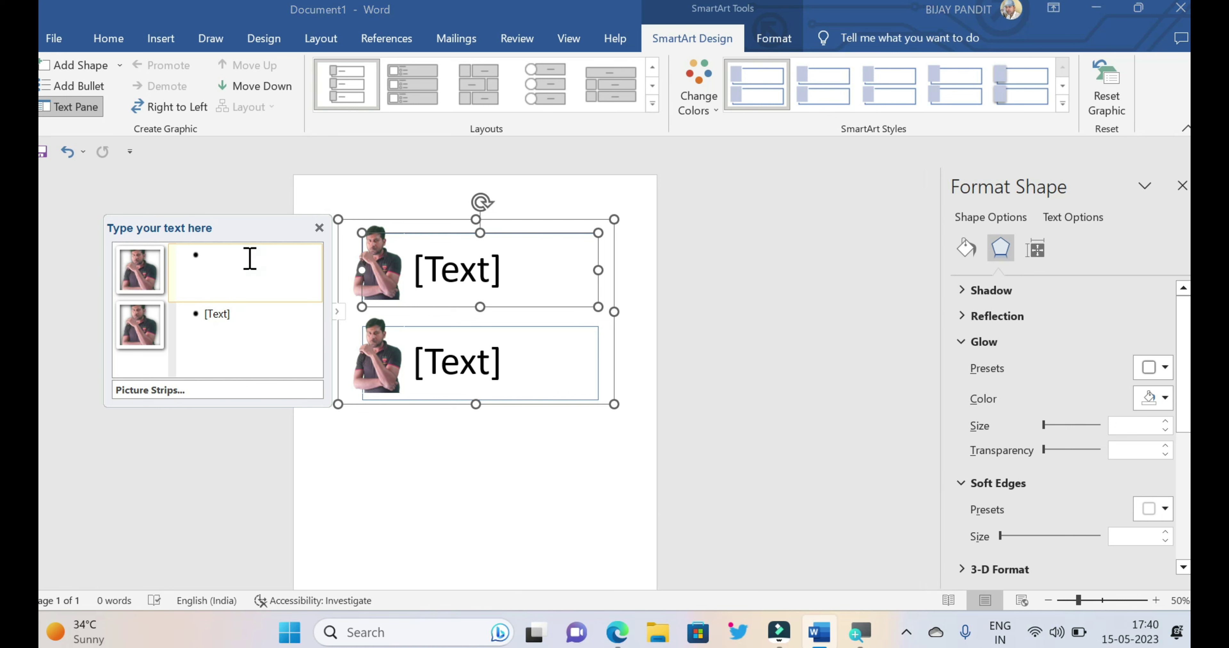
text(Bijay)
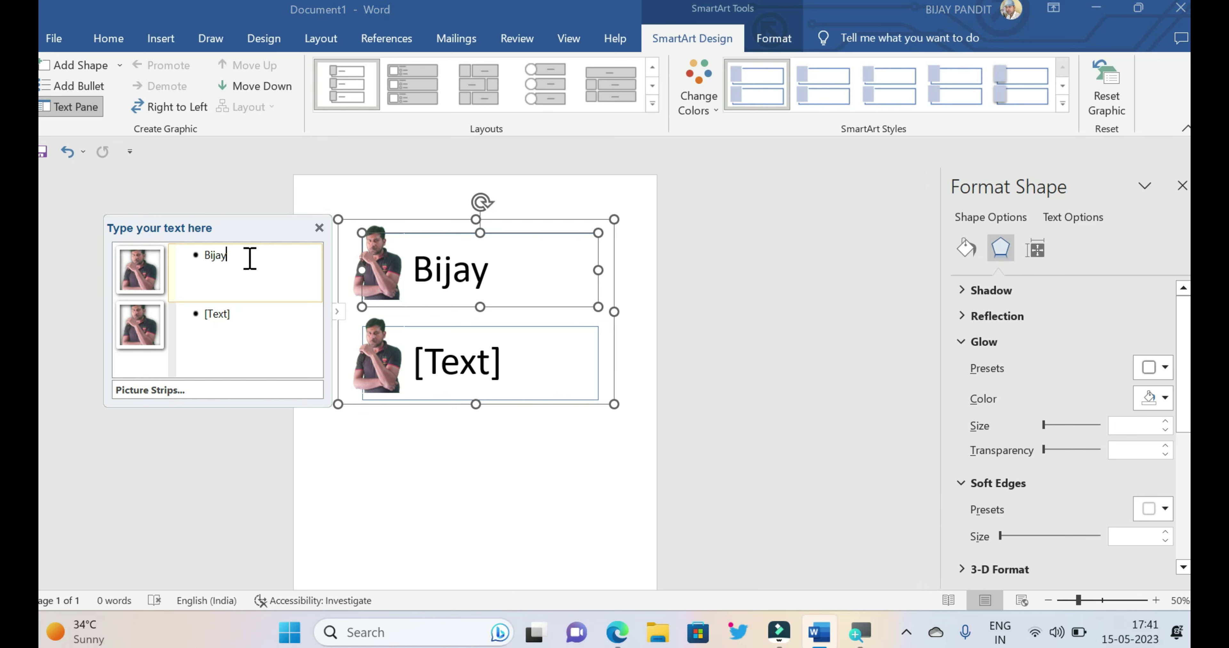
click(500, 365)
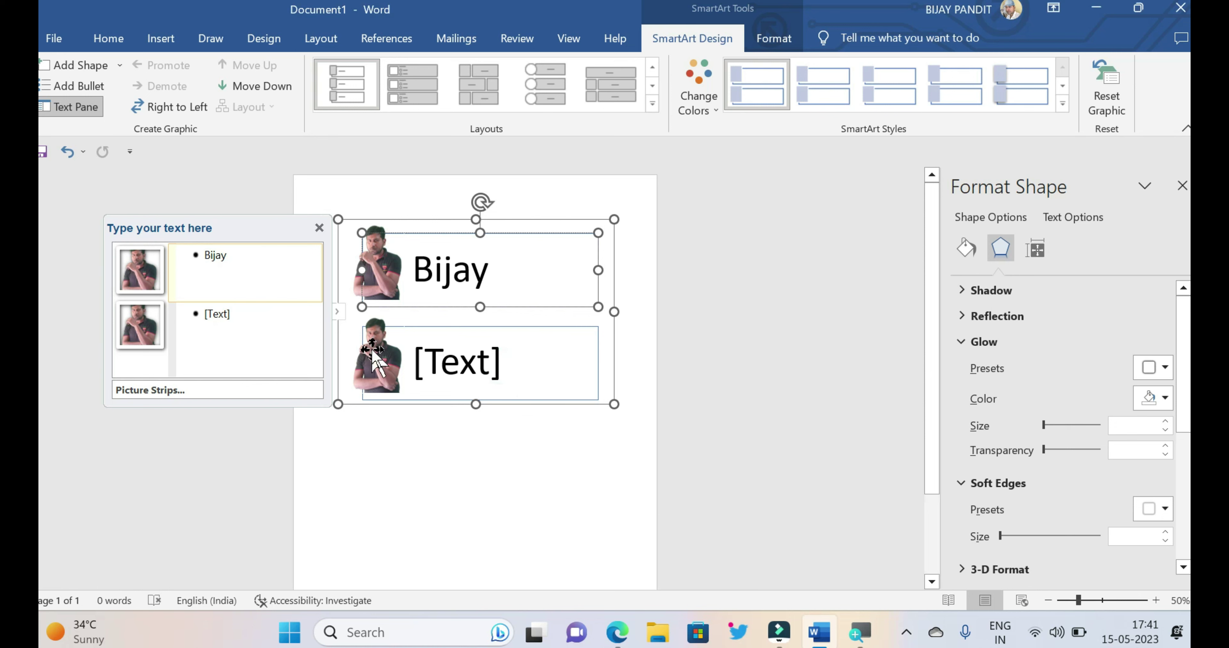
click(465, 364)
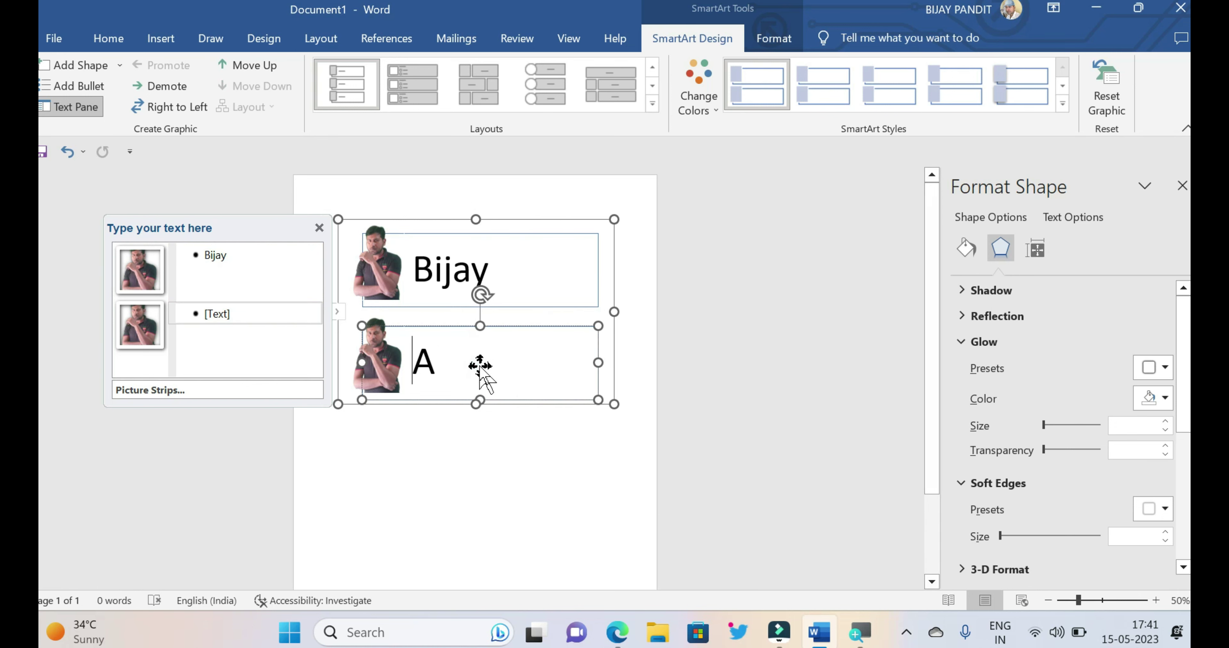
text(A)
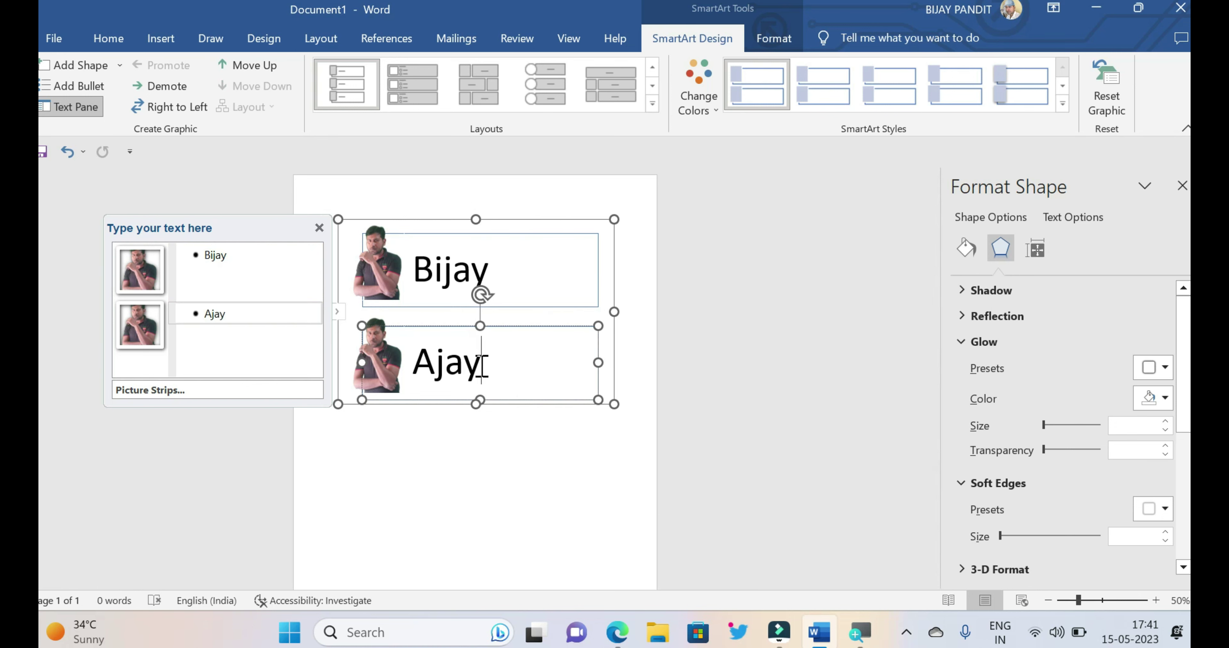
click(449, 441)
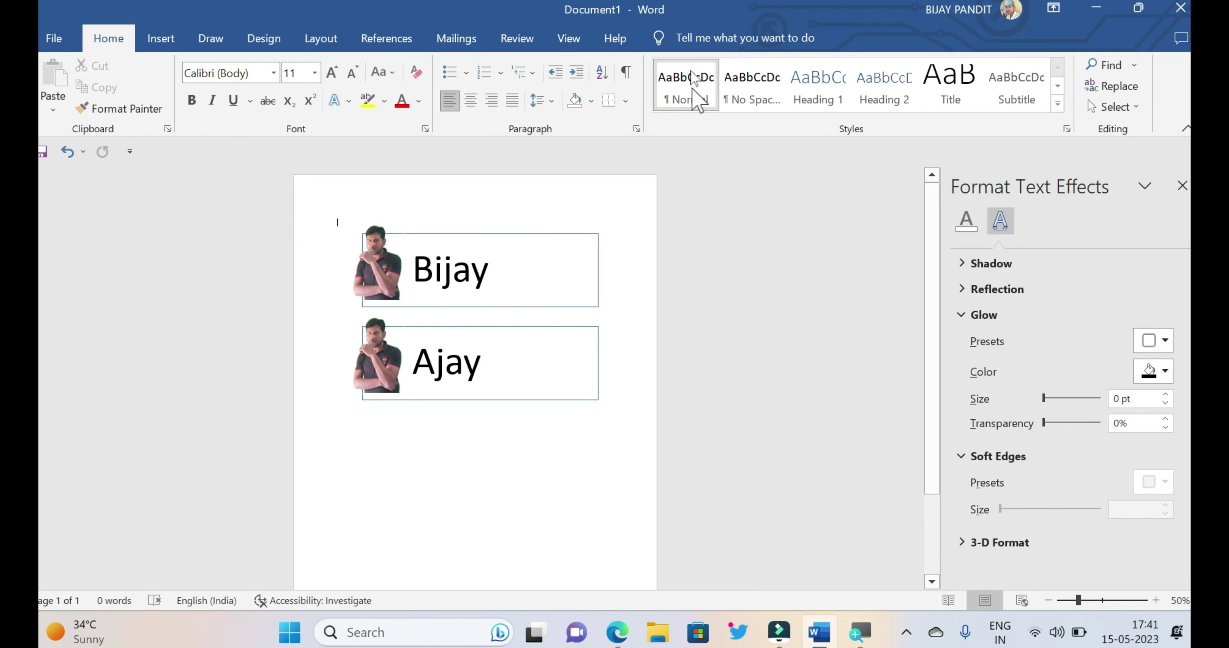
Undo to an empty page and choose Insert > Pictures > This Device
key(ctrl+z)
click(161, 39)
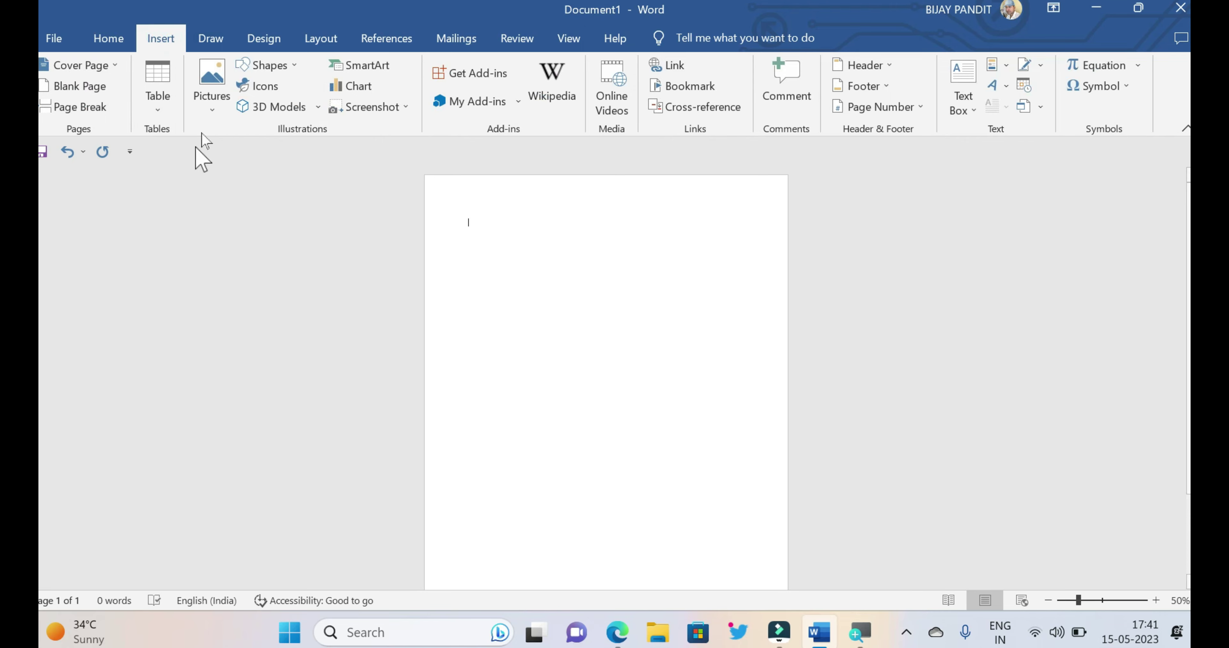
click(209, 117)
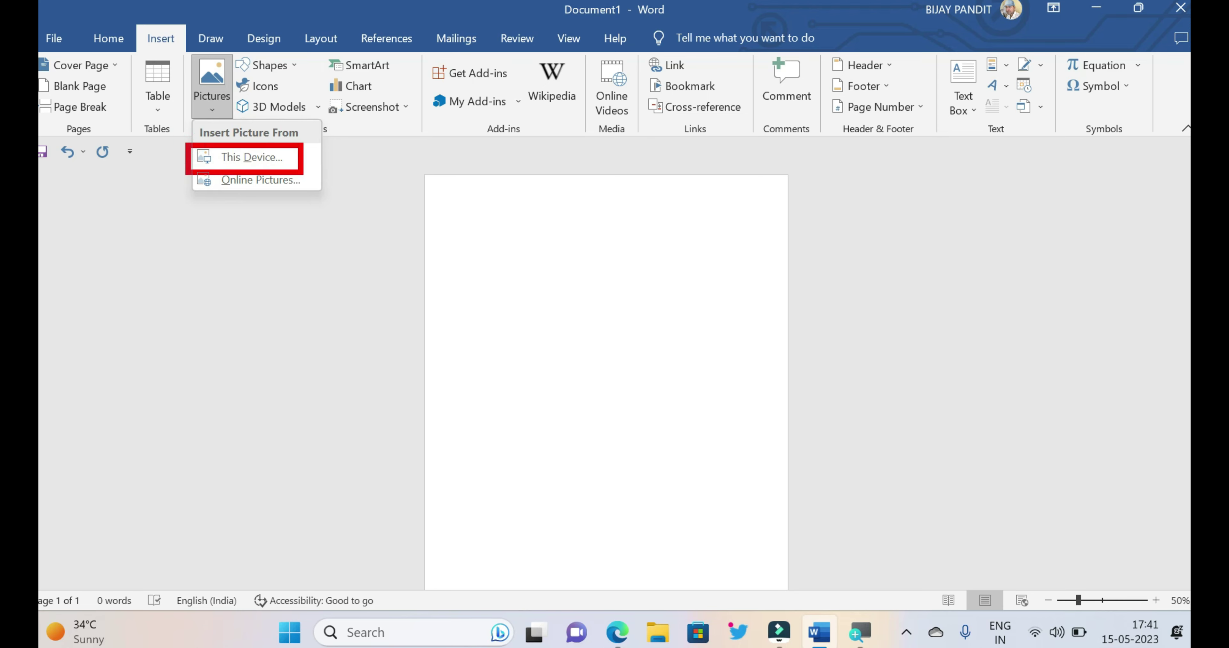
click(507, 293)
scroll(532, 310, up, 3)
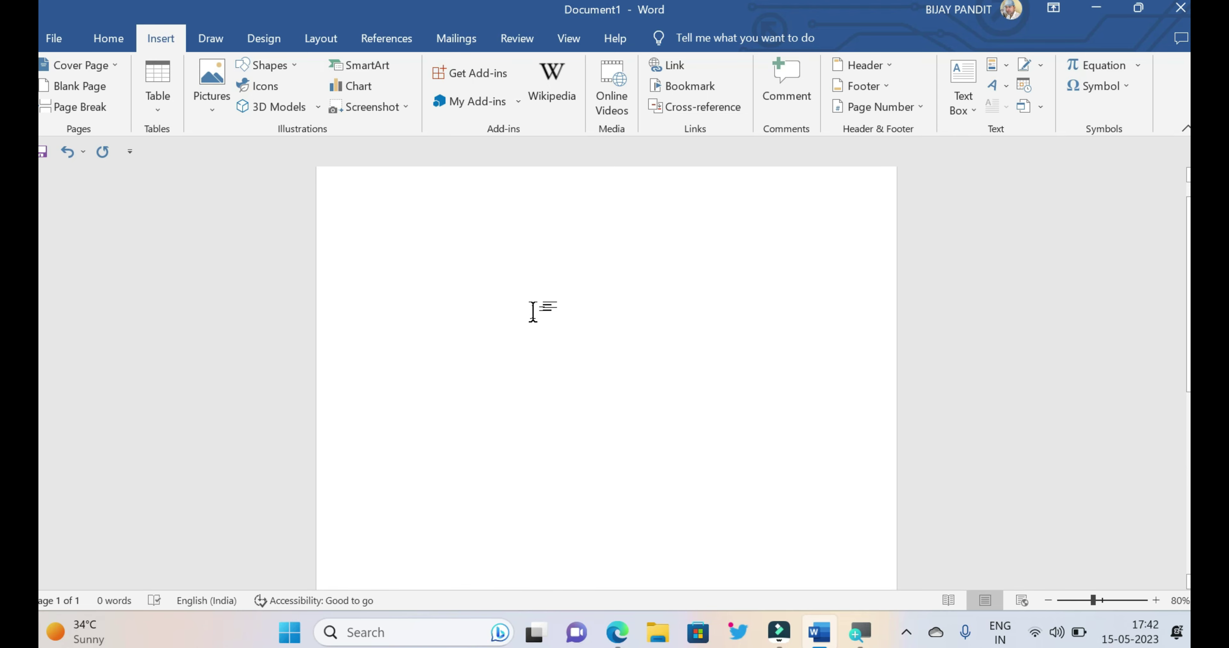
click(214, 113)
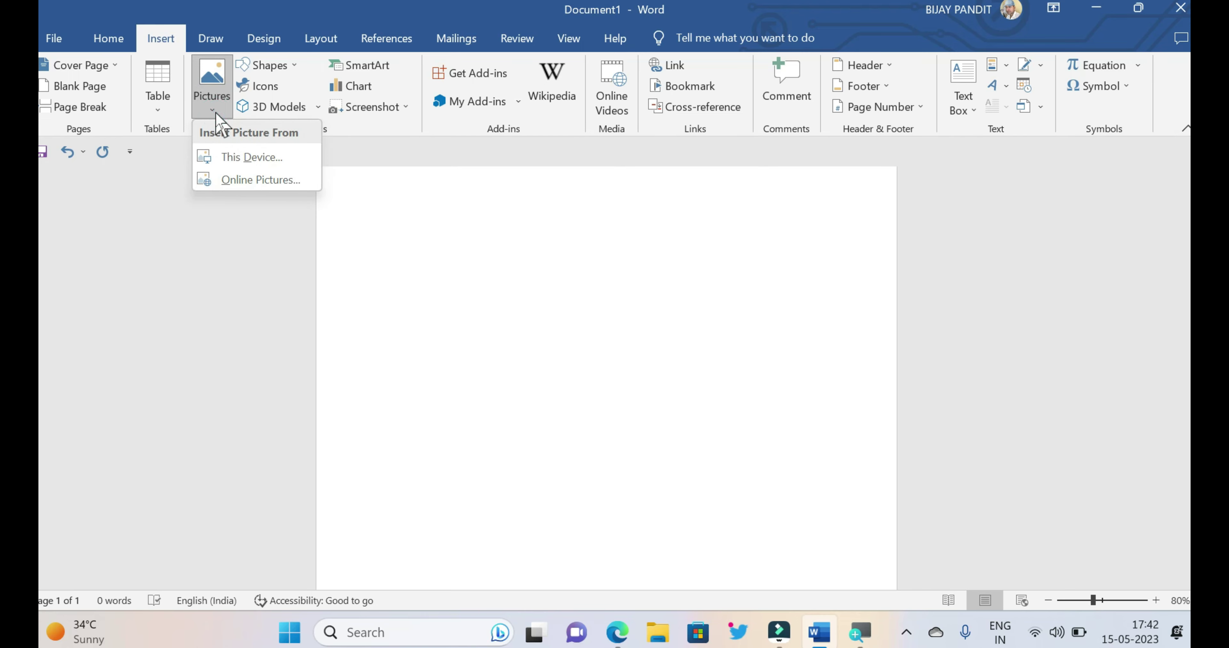
click(253, 155)
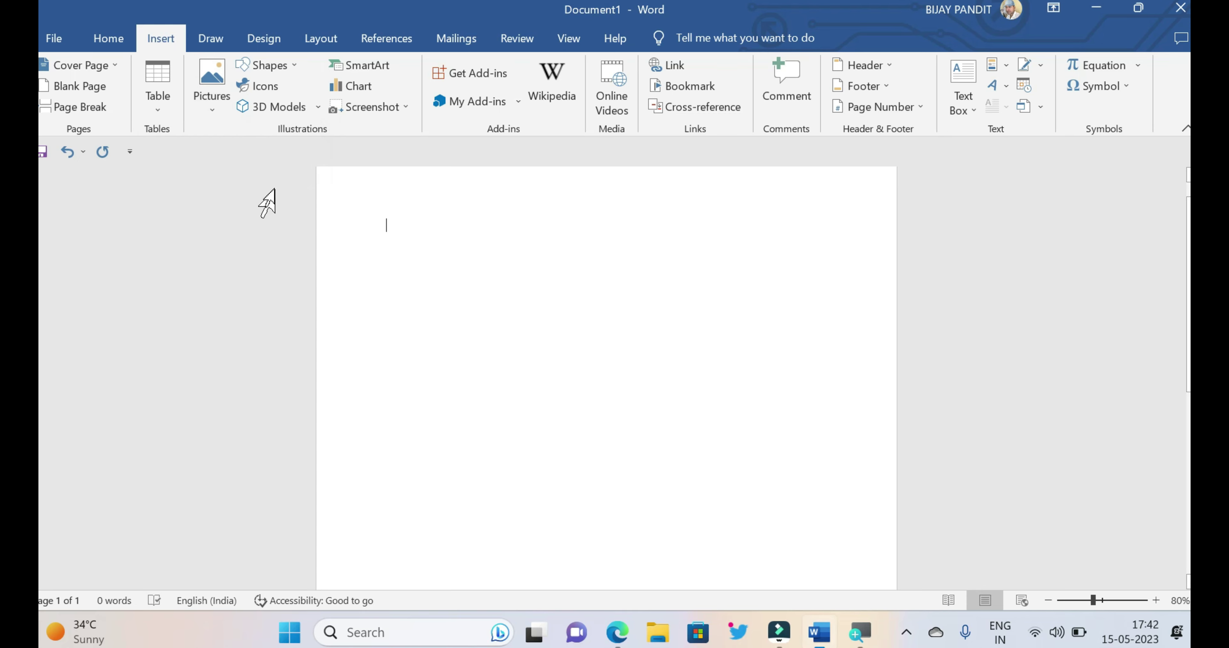
click(210, 111)
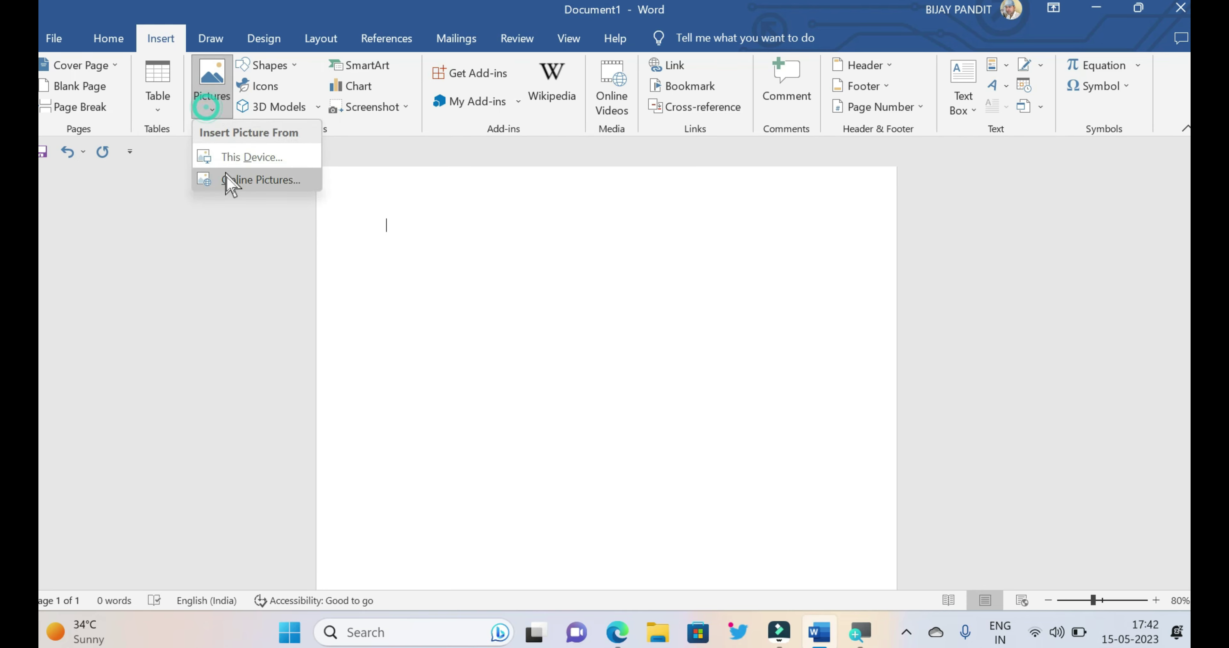
click(234, 179)
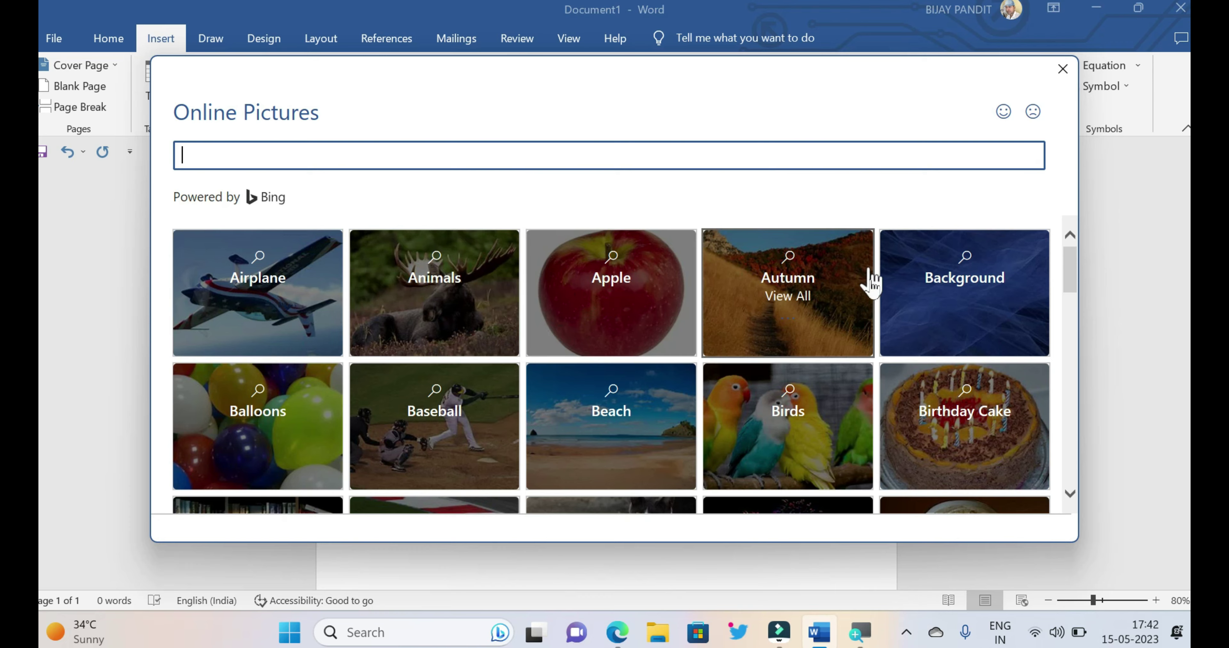
scroll(886, 312, down, 1)
scroll(887, 323, down, 2)
scroll(892, 334, down, 3)
scroll(892, 333, down, 4)
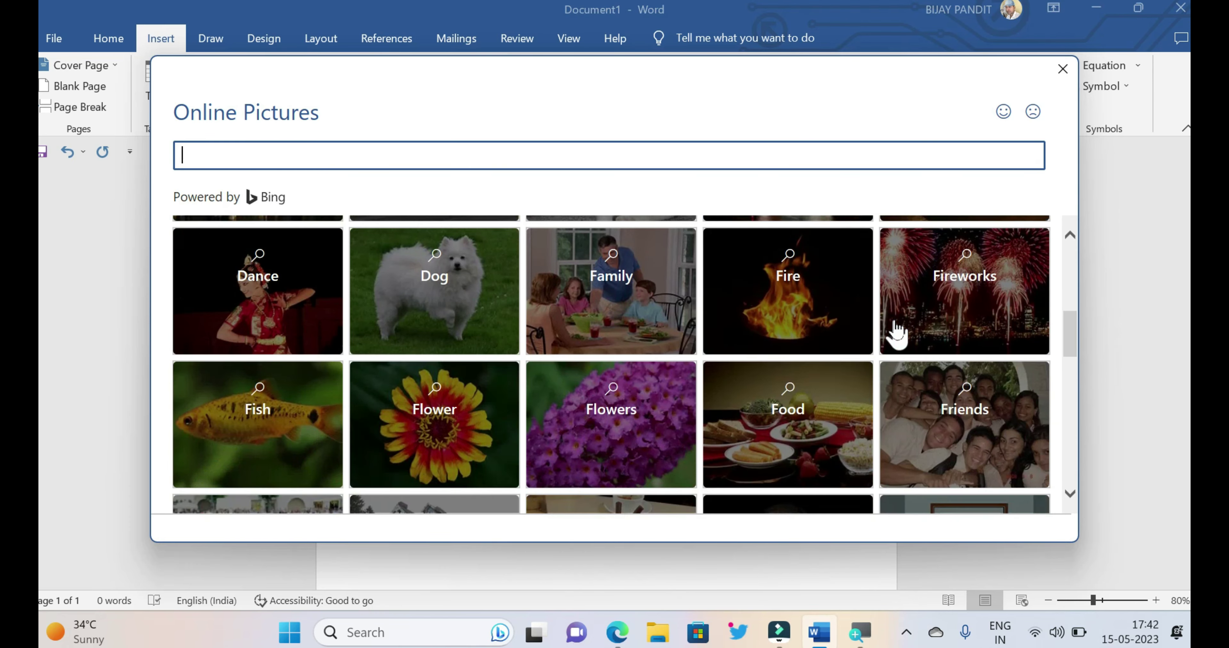
scroll(894, 333, down, 8)
scroll(892, 331, down, 5)
scroll(707, 395, down, 2)
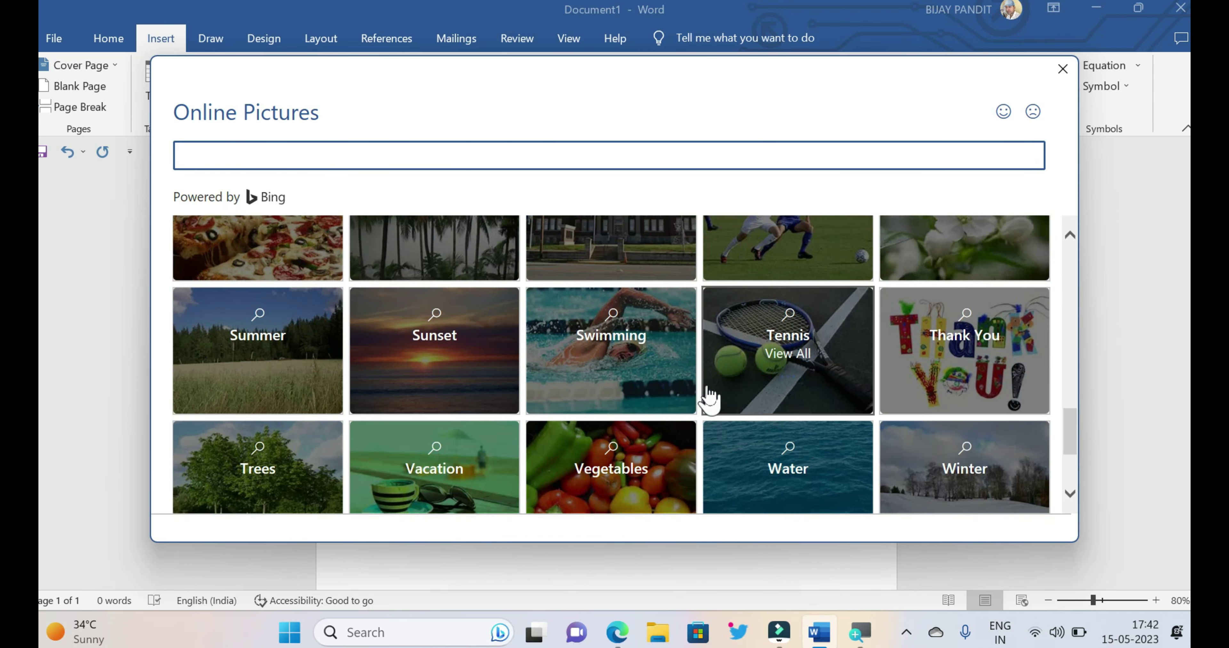
scroll(708, 400, up, 2)
scroll(708, 398, up, 5)
scroll(621, 348, up, 3)
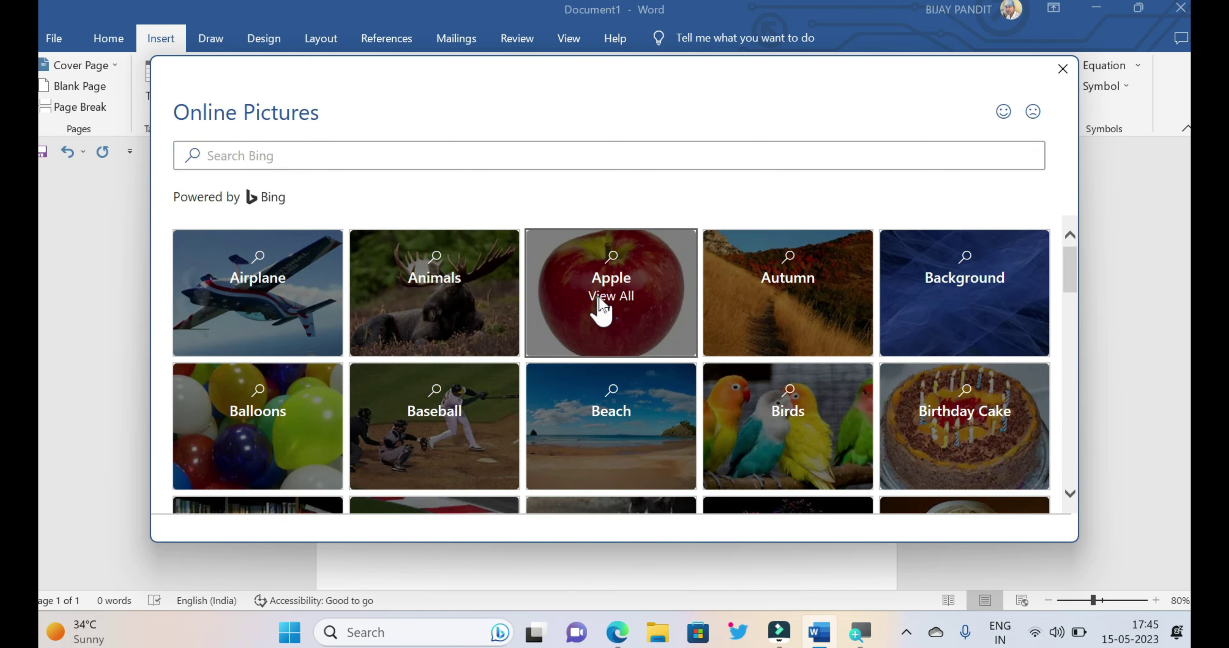
click(600, 303)
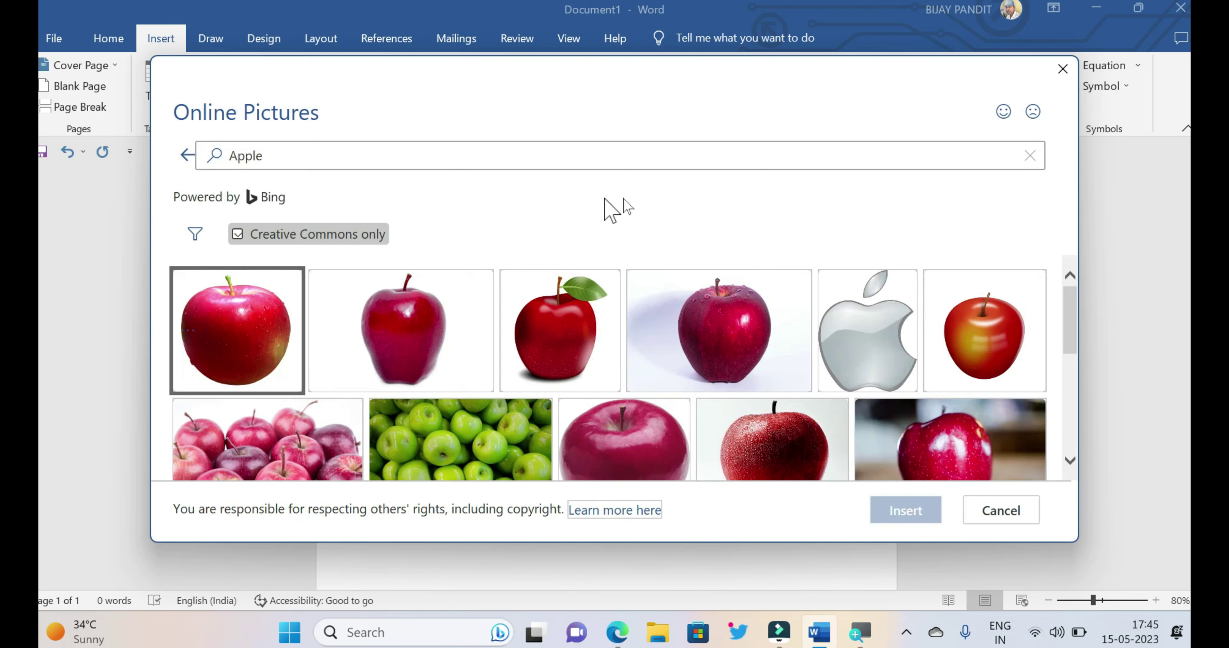
click(573, 329)
click(896, 511)
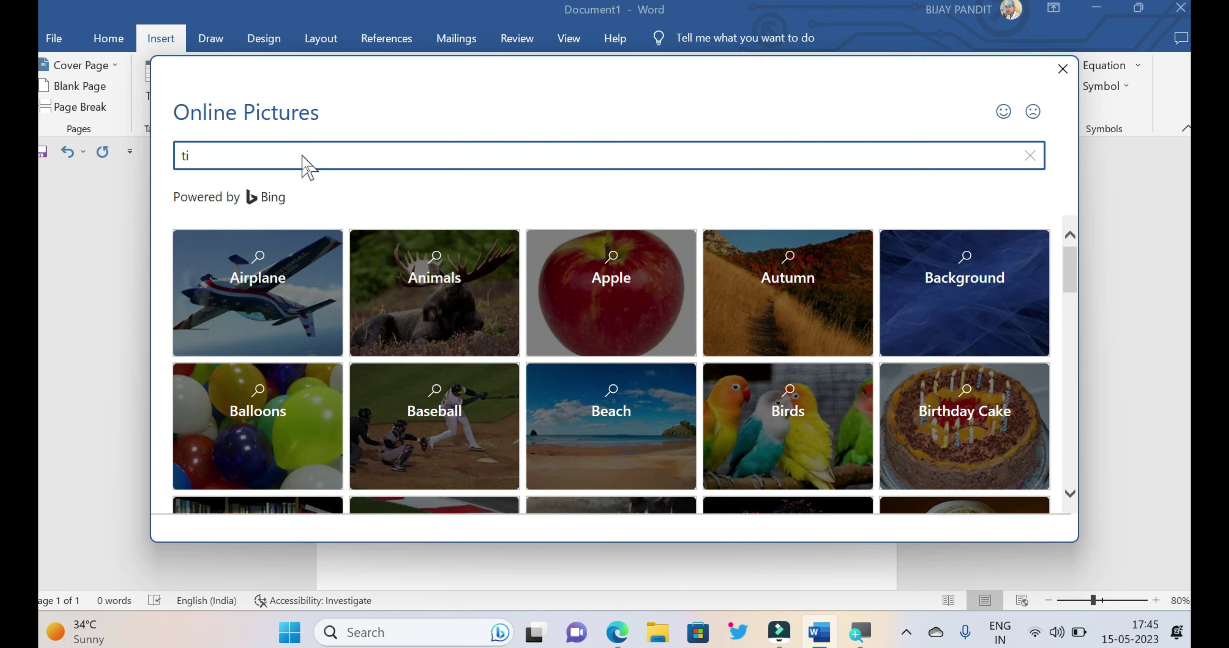
key(Return)
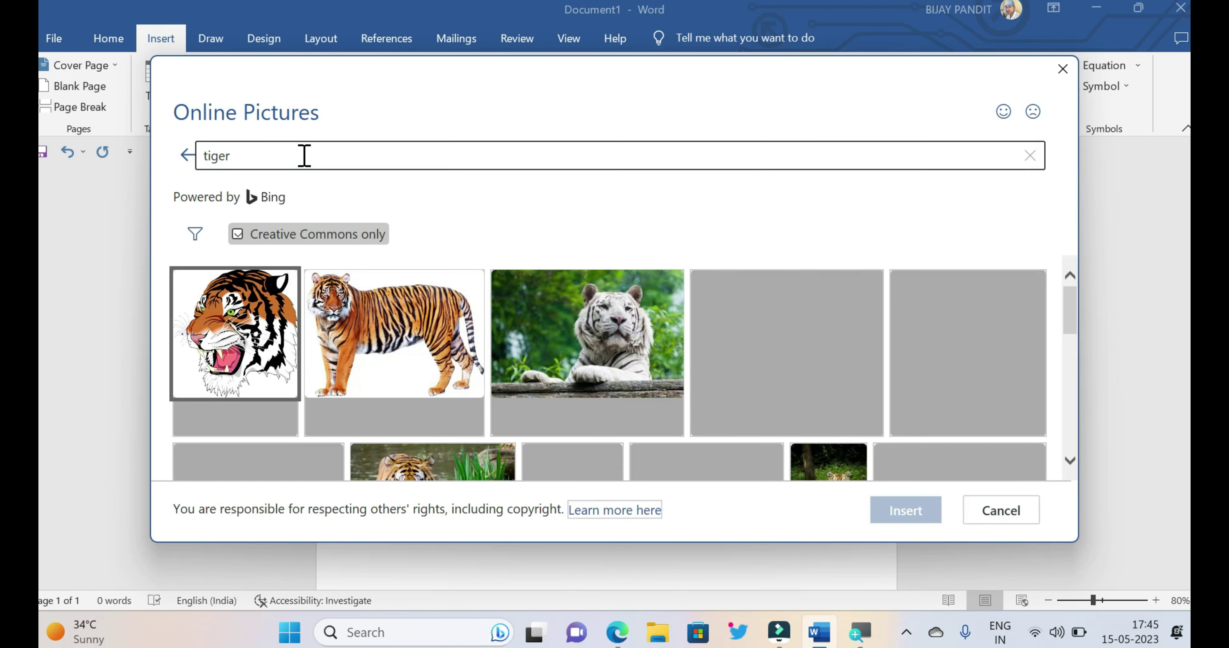
scroll(835, 351, down, 1)
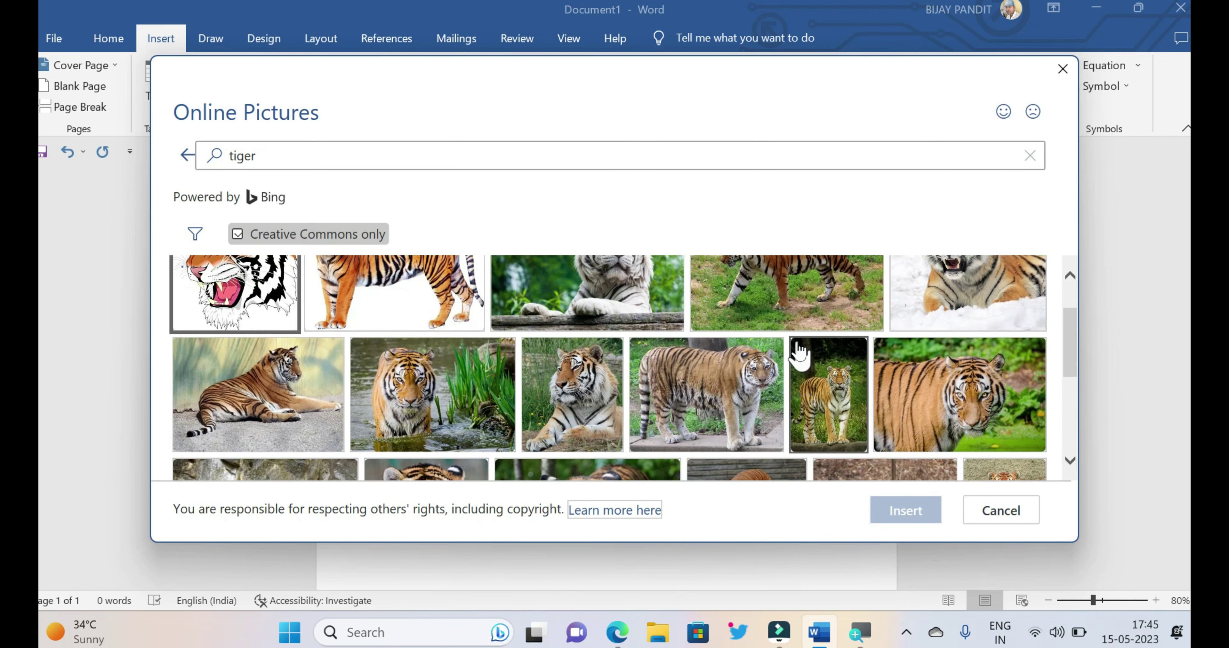
scroll(797, 353, down, 1)
scroll(769, 354, up, 1)
scroll(768, 353, up, 1)
click(776, 339)
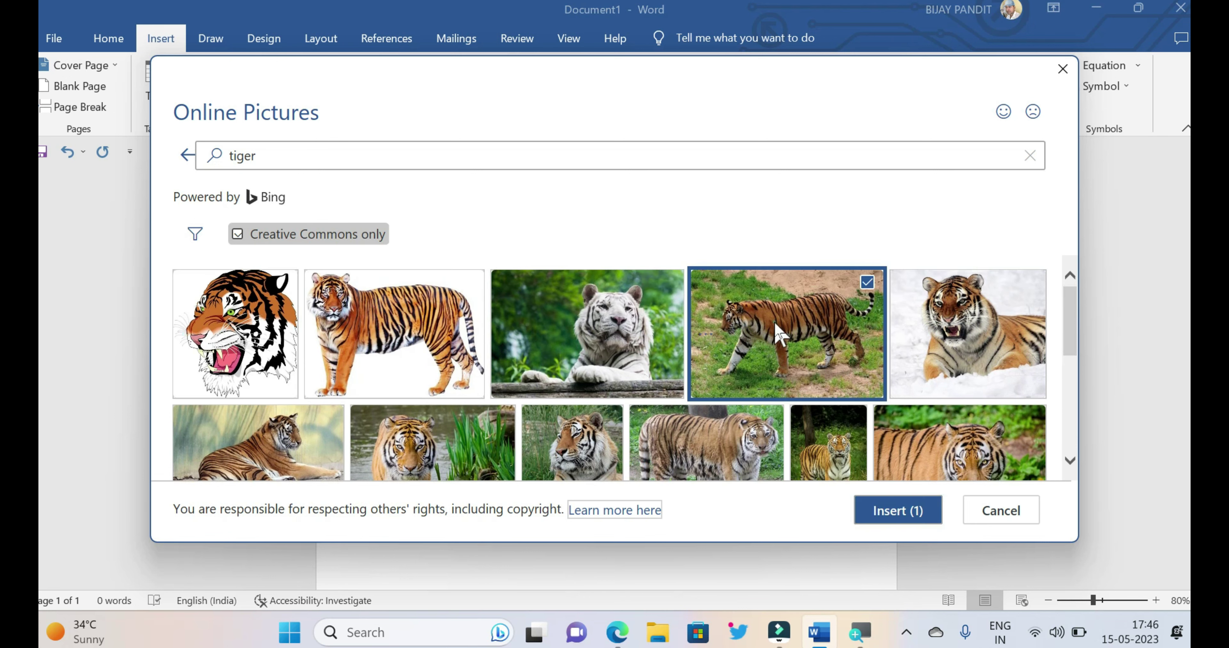
click(896, 511)
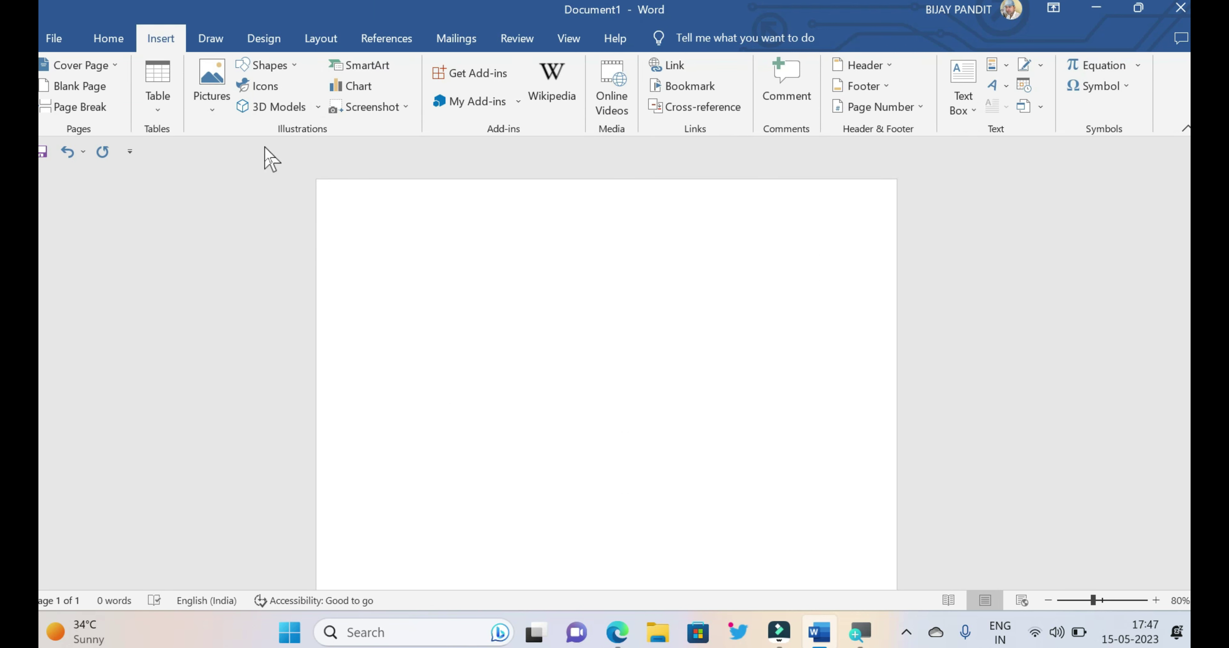
Insert the heart model from All Animated Models in the online 3D Models gallery
click(308, 106)
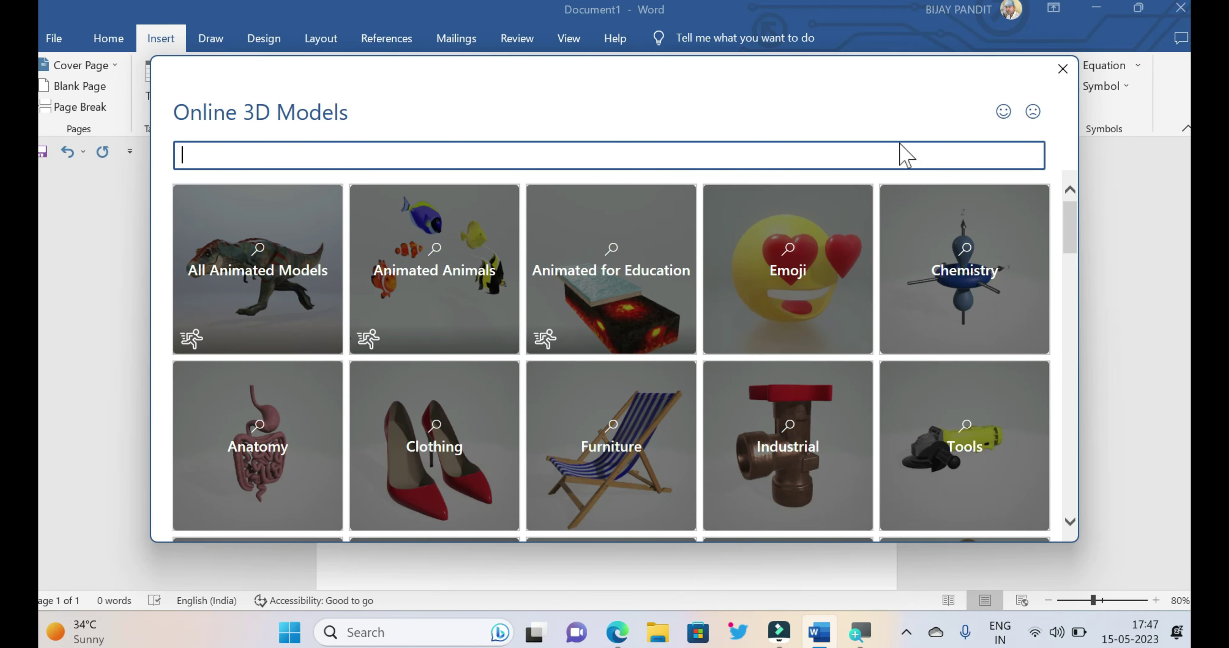
scroll(908, 328, down, 2)
scroll(909, 329, down, 3)
scroll(909, 329, down, 4)
scroll(909, 329, down, 4)
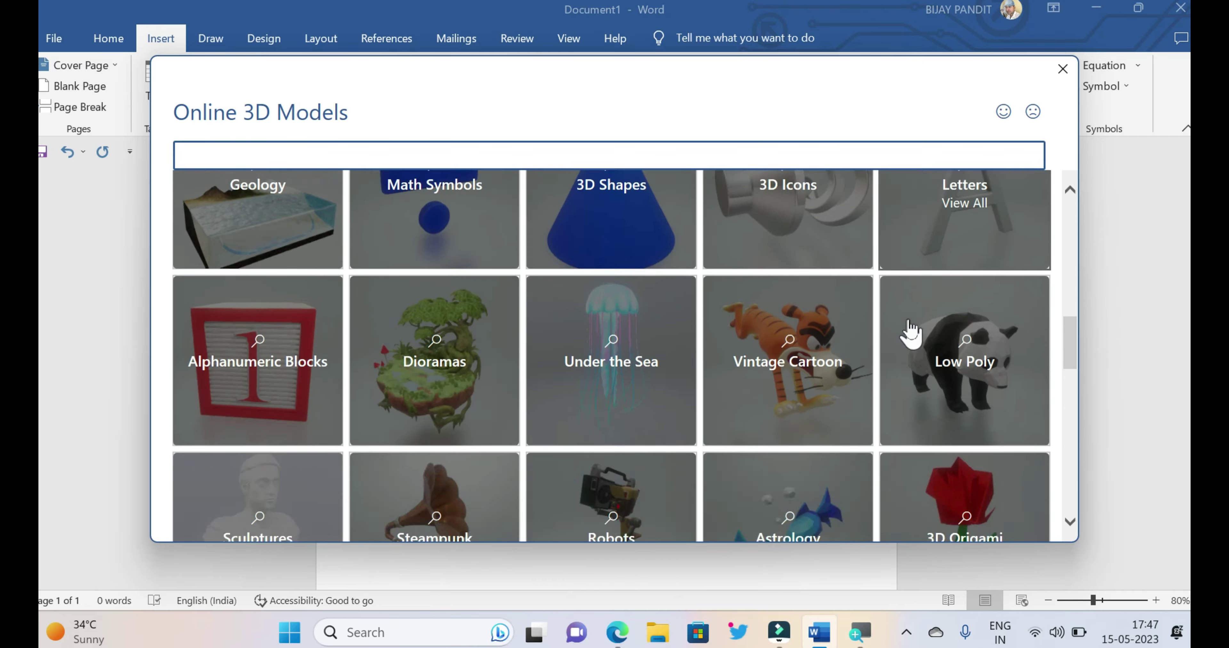
scroll(908, 329, down, 5)
scroll(909, 328, down, 5)
scroll(910, 331, down, 3)
scroll(911, 329, up, 6)
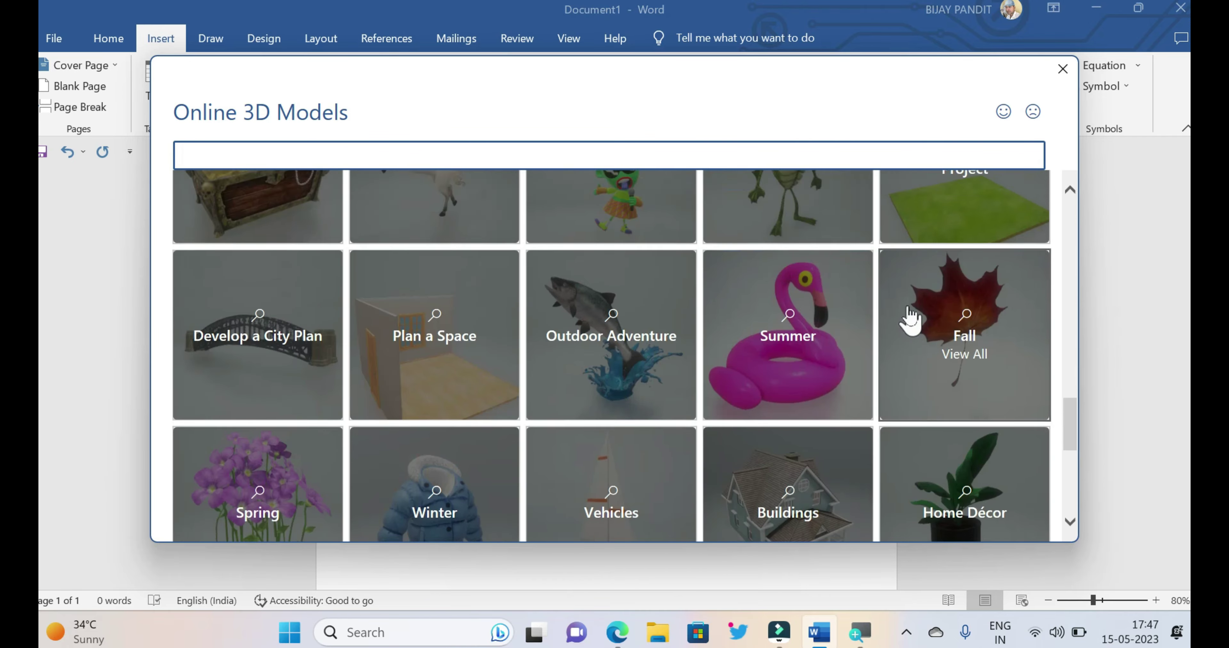
scroll(911, 329, up, 5)
scroll(911, 324, up, 5)
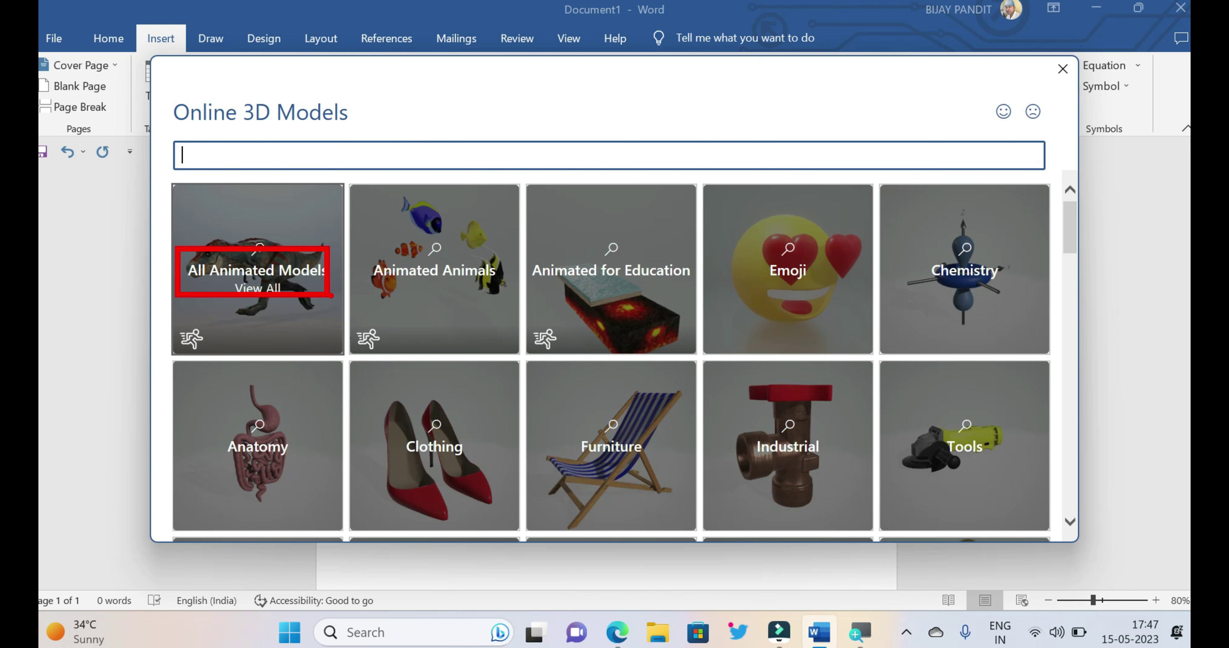
click(279, 290)
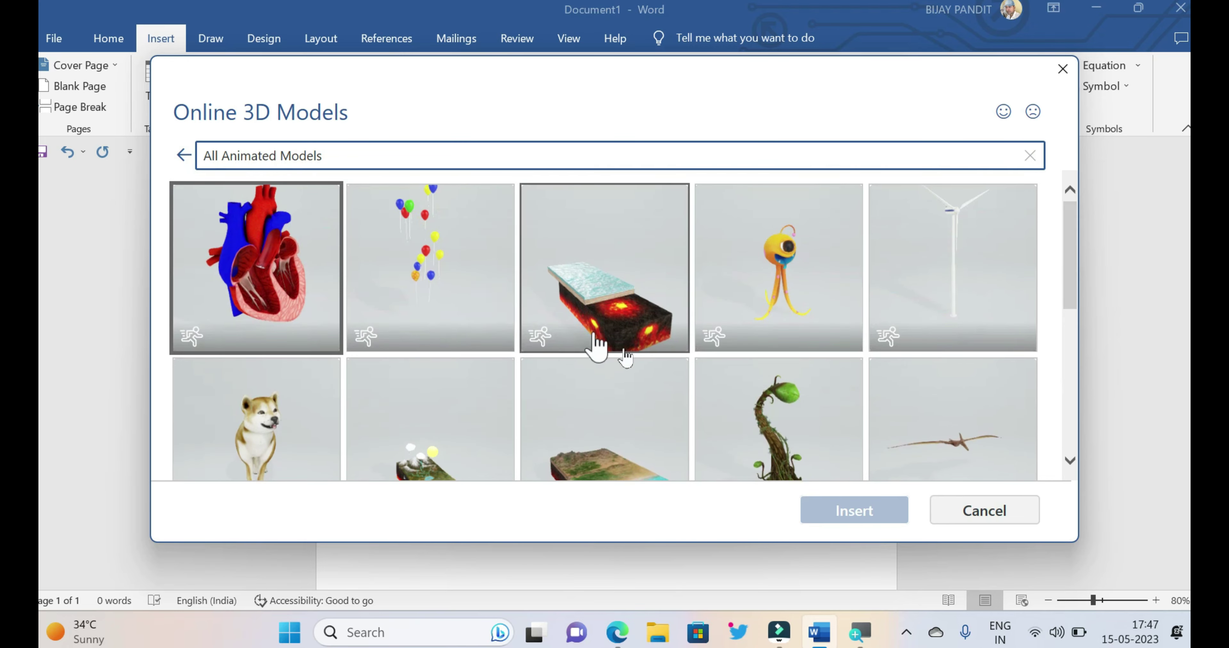
click(267, 266)
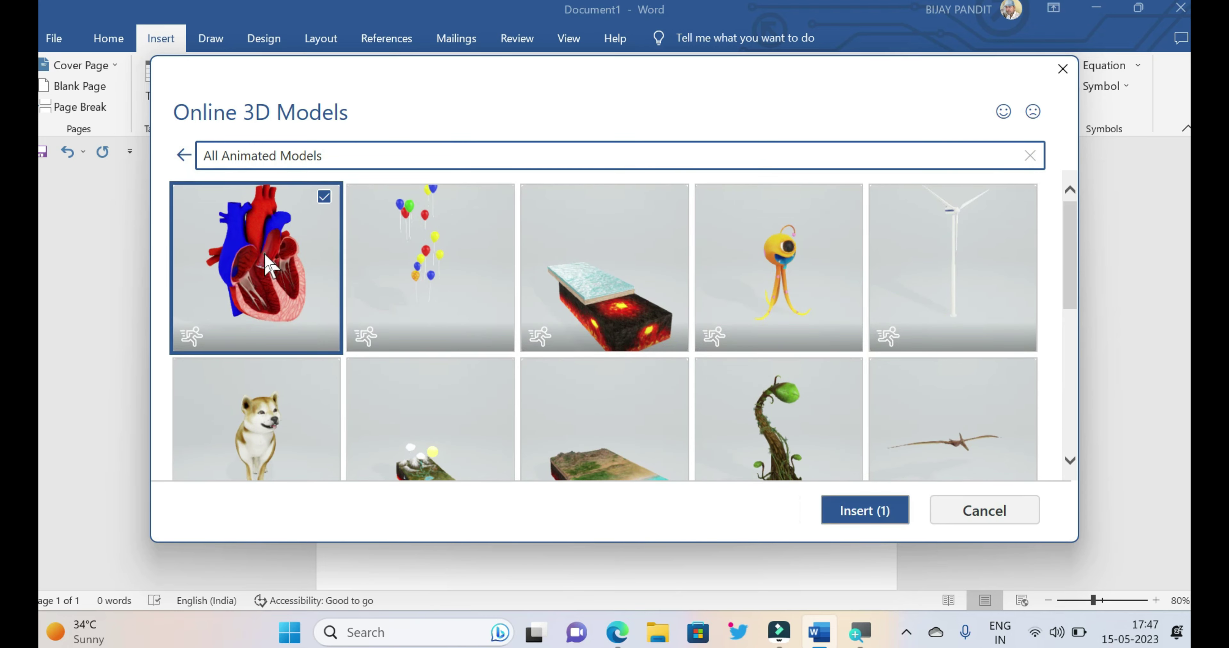
click(856, 513)
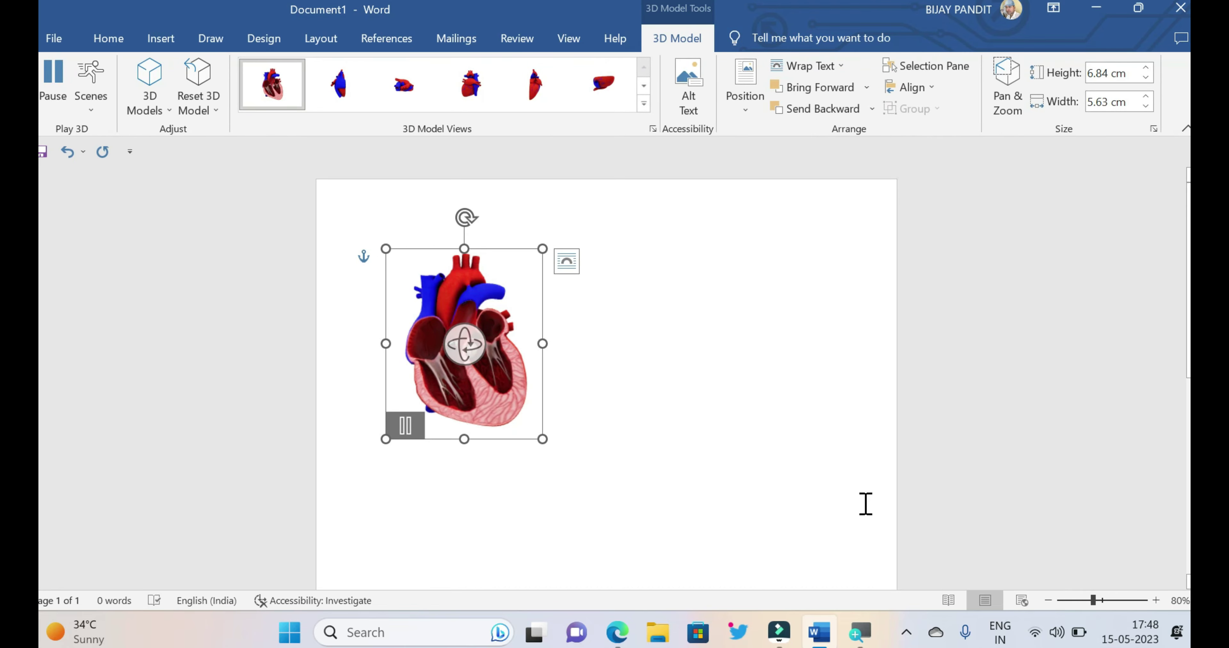
Enlarge the 3D heart model by dragging its corner handle
drag(542, 439, 692, 519)
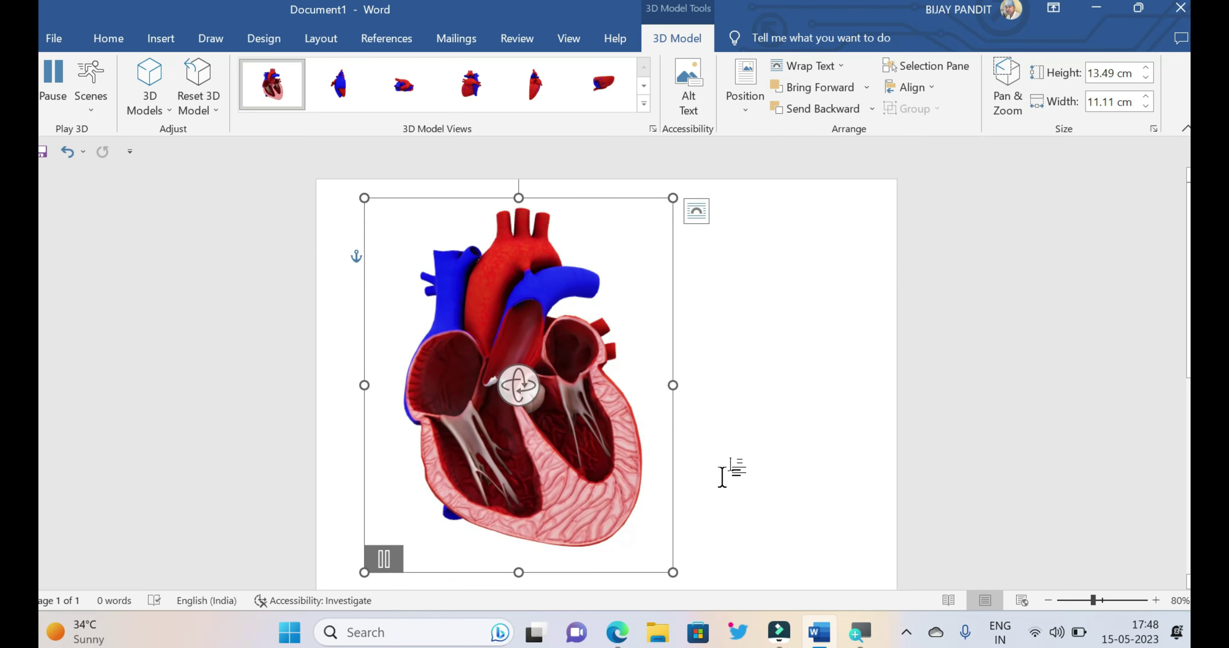
click(735, 453)
click(538, 424)
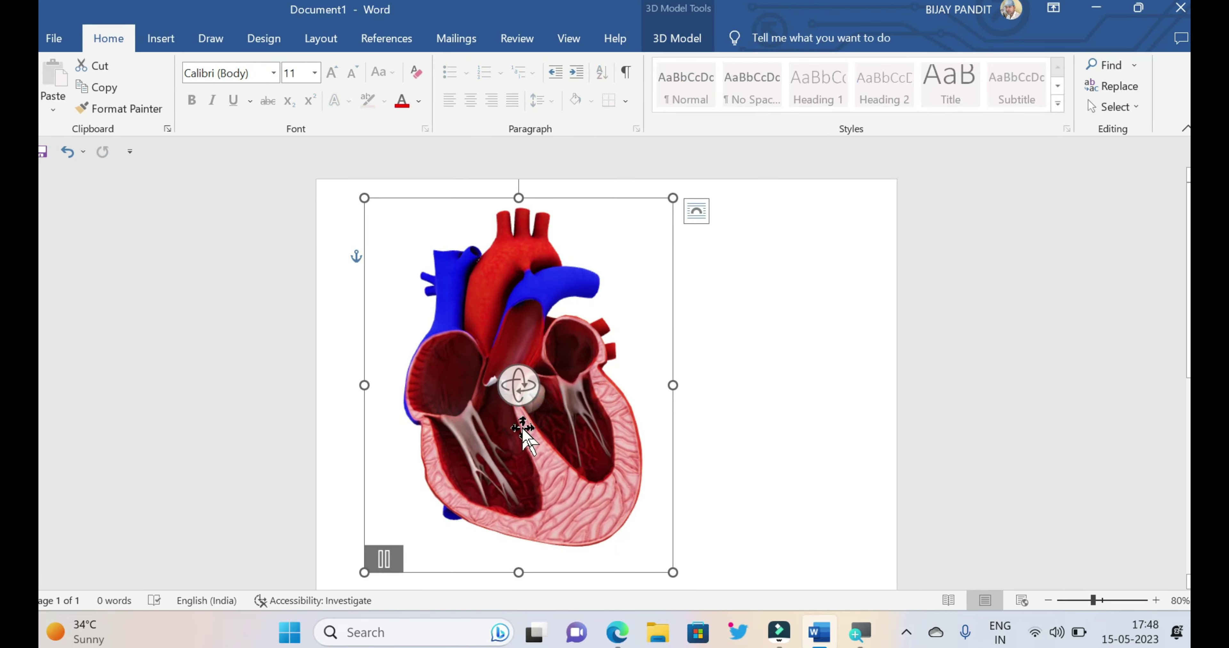
Turn the heart through side, front and cutaway views, then delete it
drag(527, 388, 675, 385)
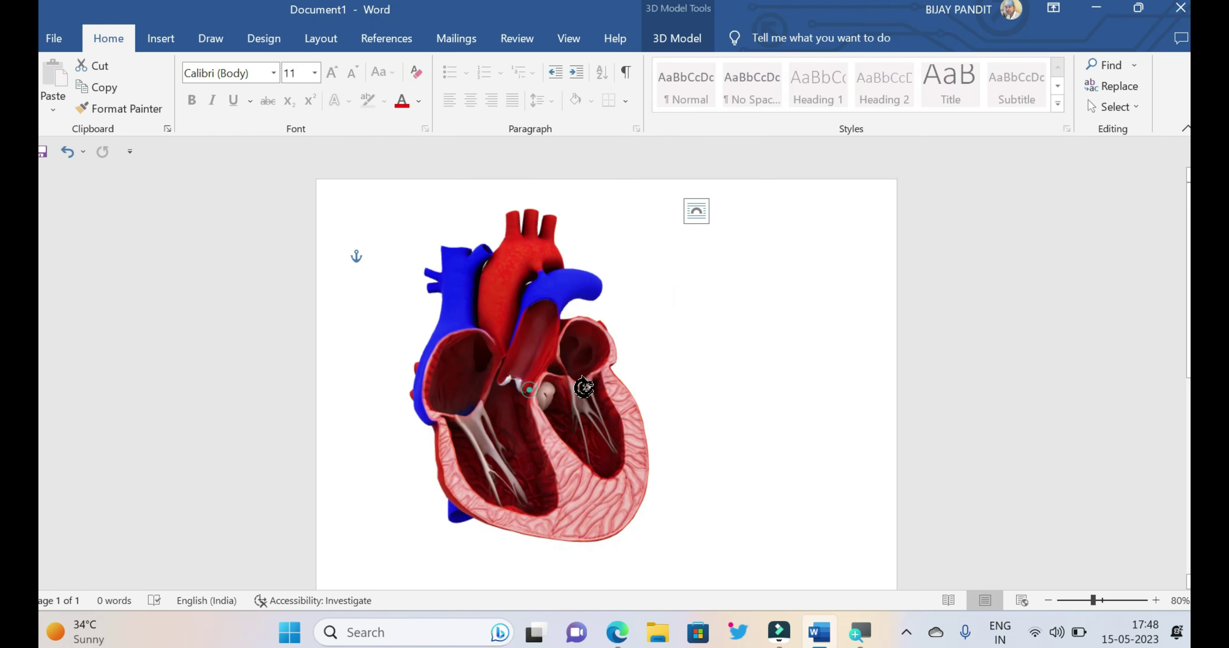
drag(513, 403, 666, 403)
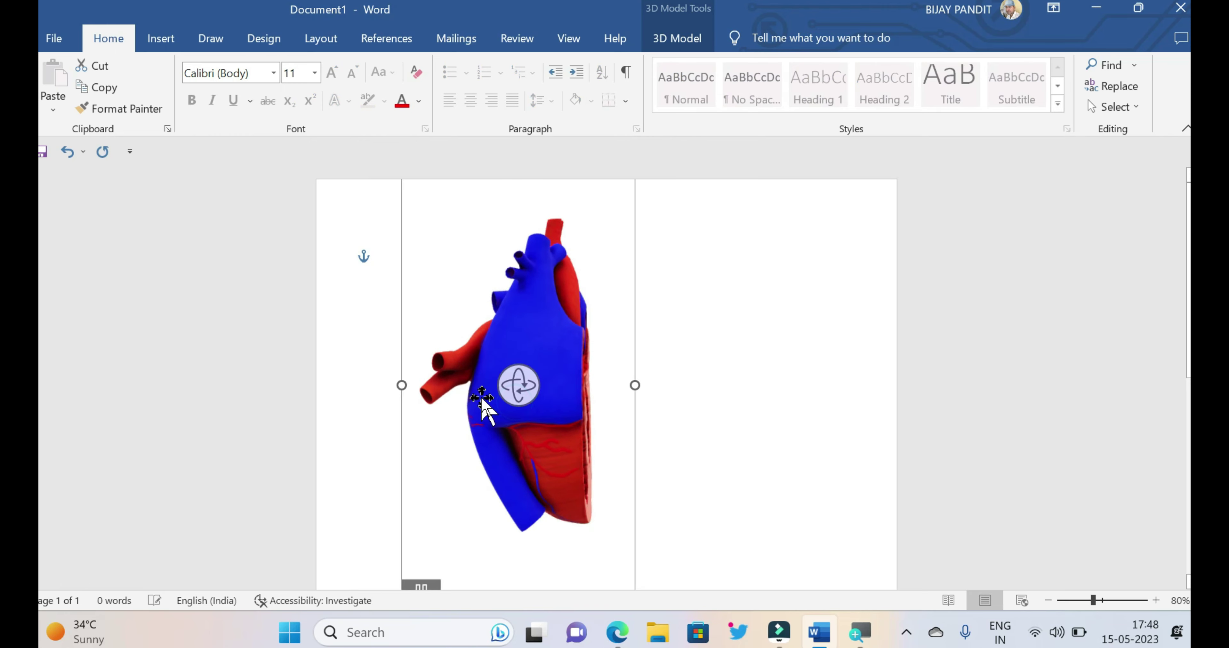
drag(481, 397, 661, 378)
drag(545, 383, 687, 389)
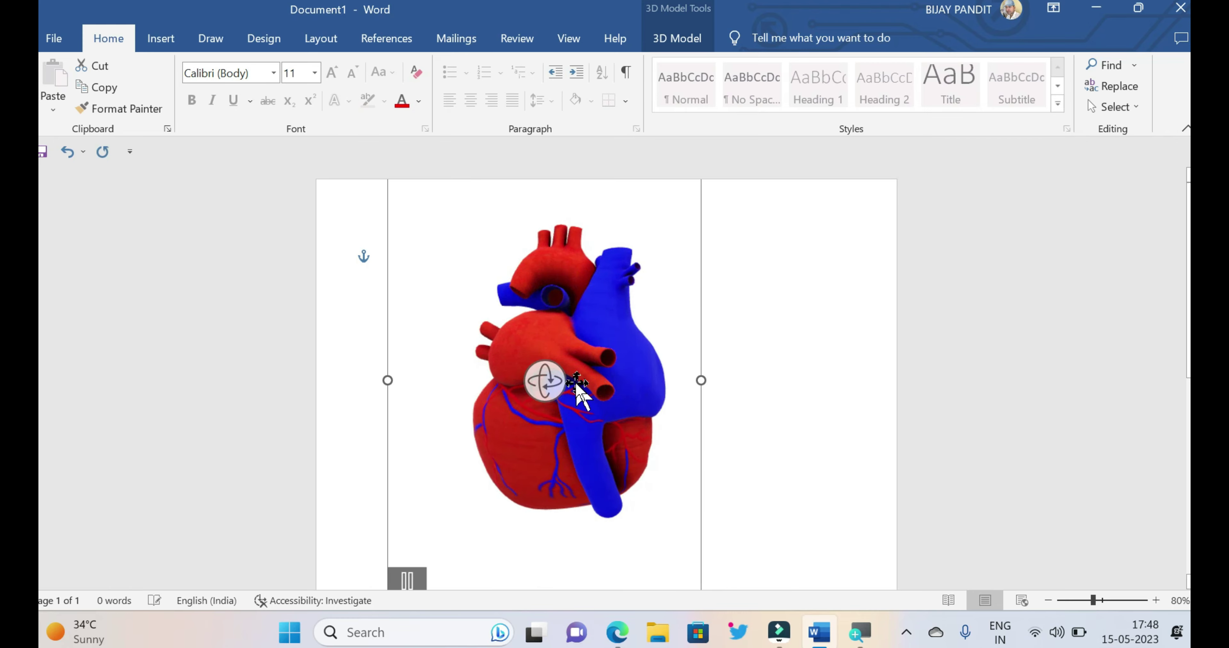
drag(545, 382, 672, 385)
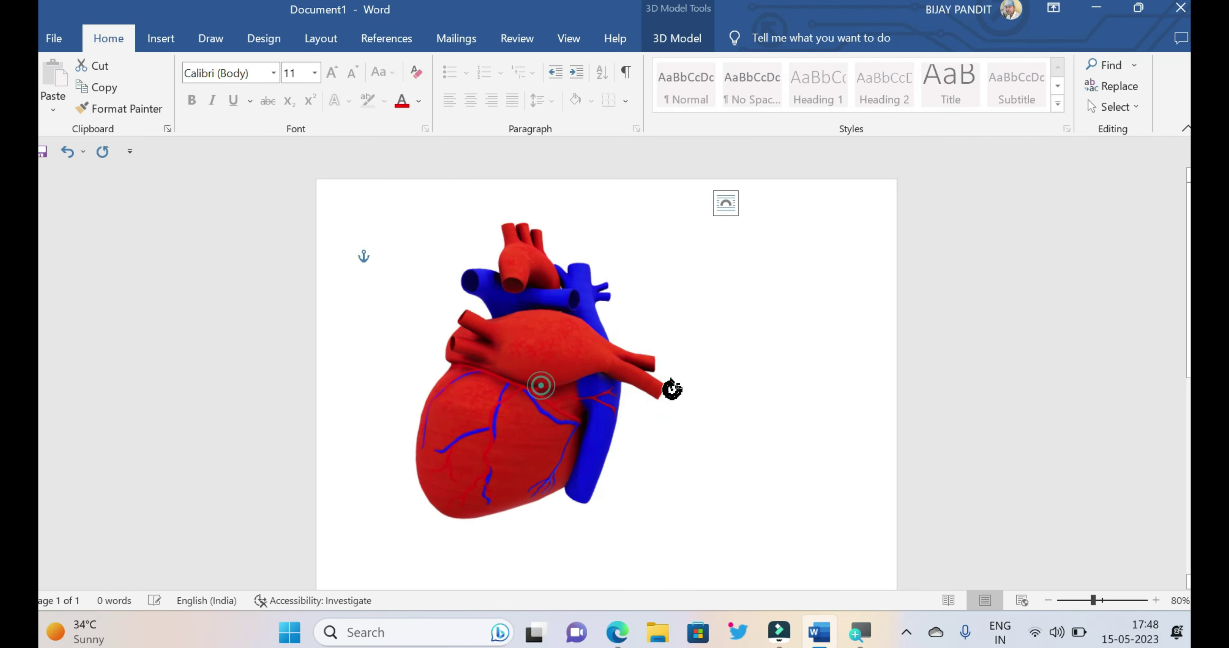
drag(553, 387, 617, 388)
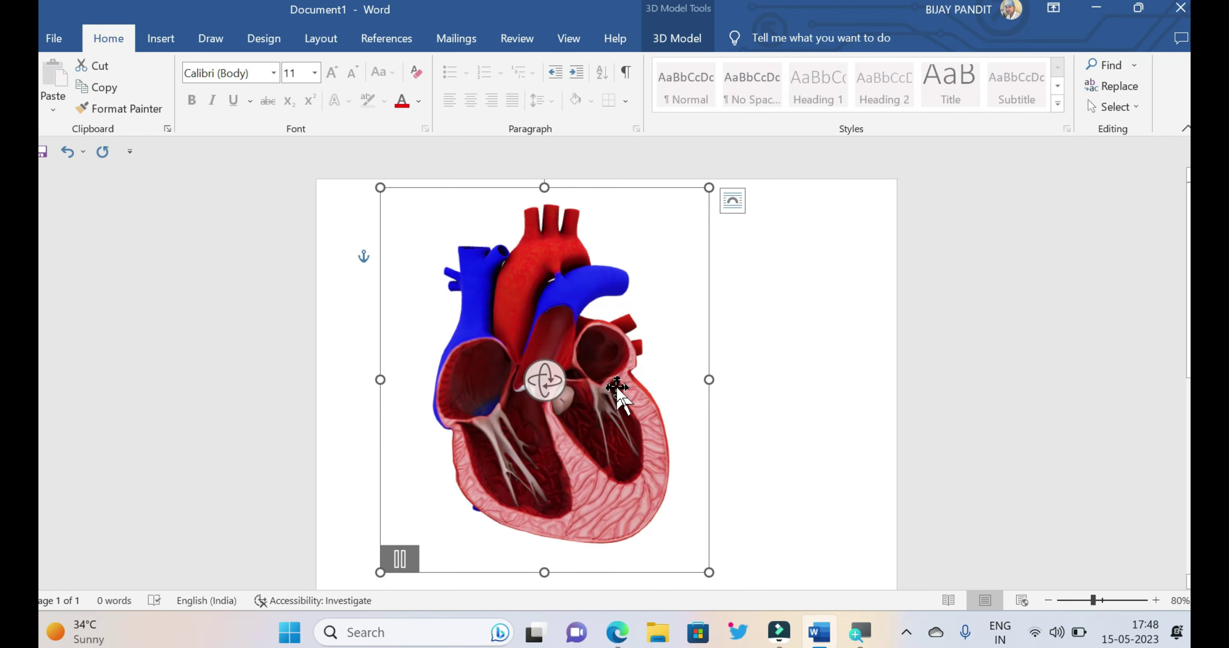
key(Delete)
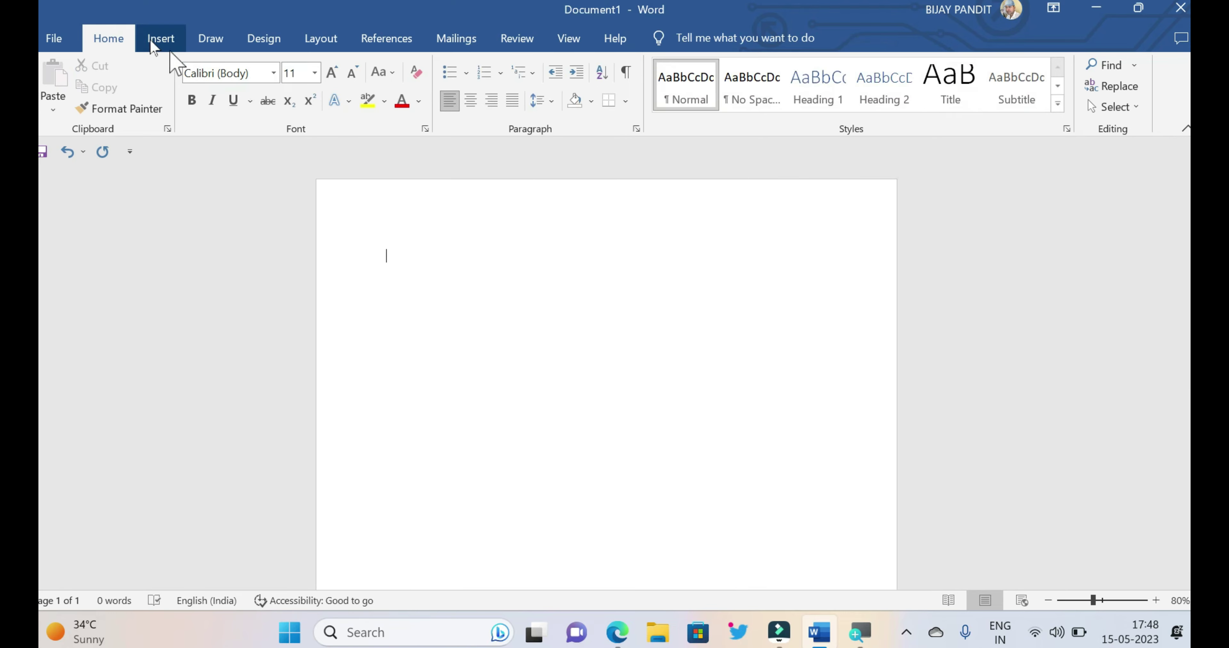
Open the Online 3D Models gallery from the Insert tab
click(160, 39)
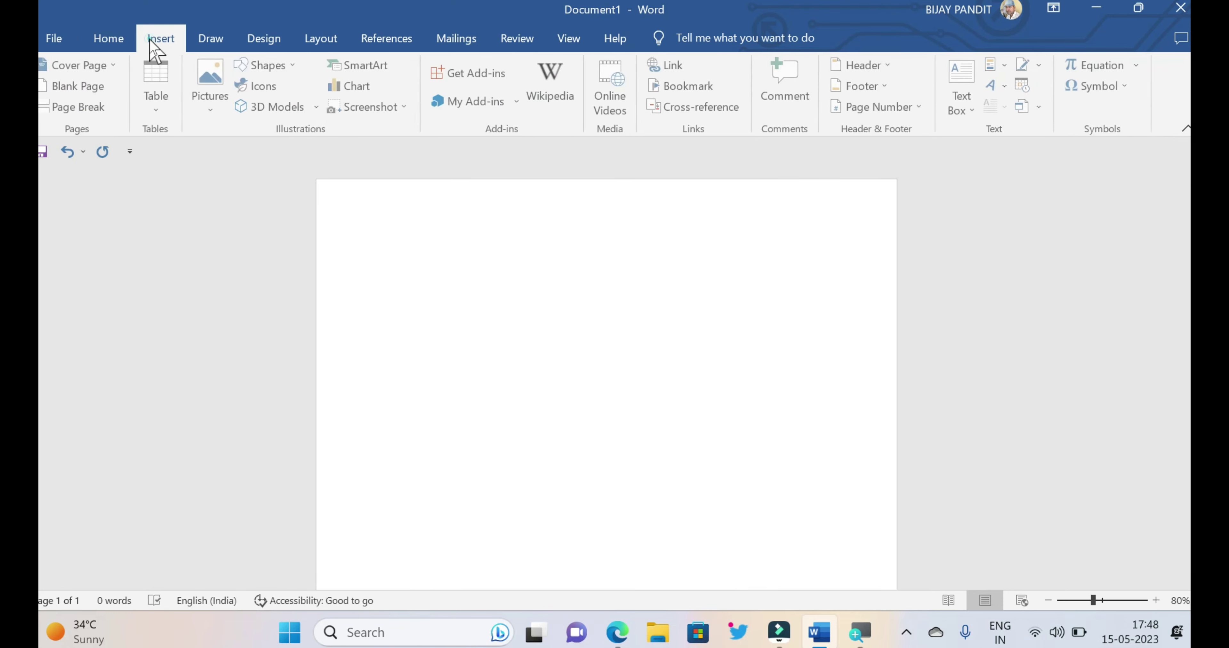
click(282, 112)
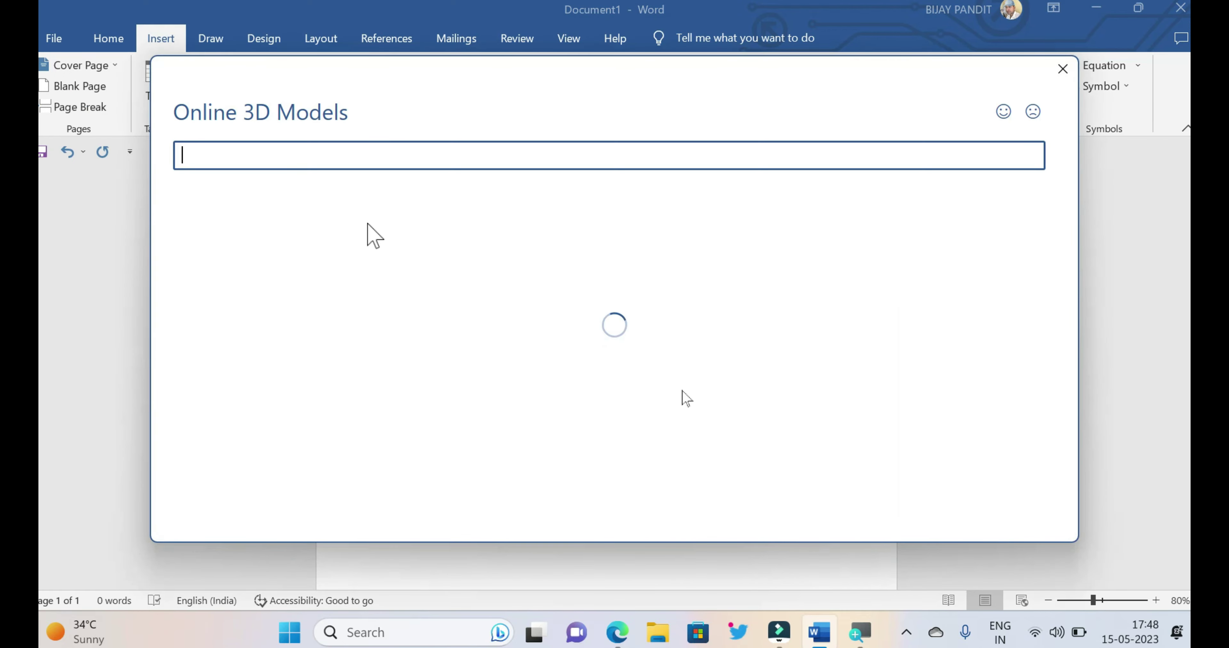